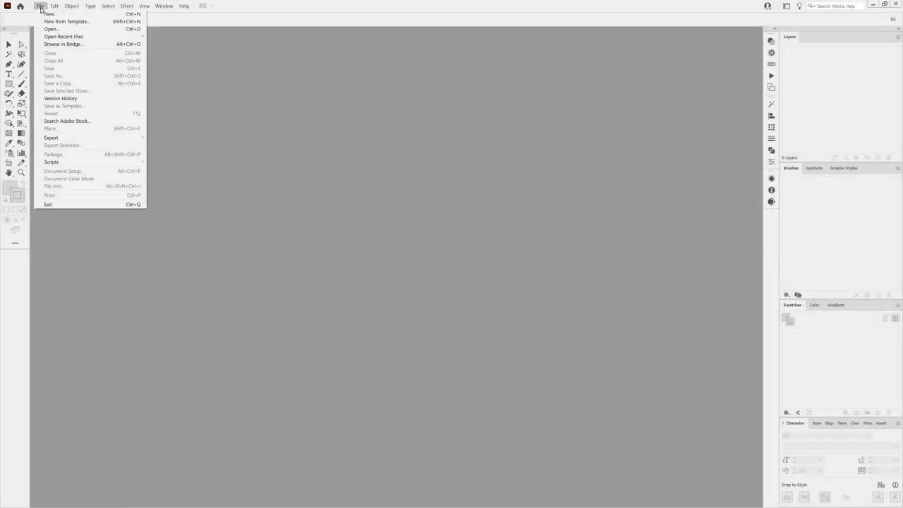
Step: Open the New Document dialog for a custom 340 × 210 mm landscape page
left_click(49, 16)
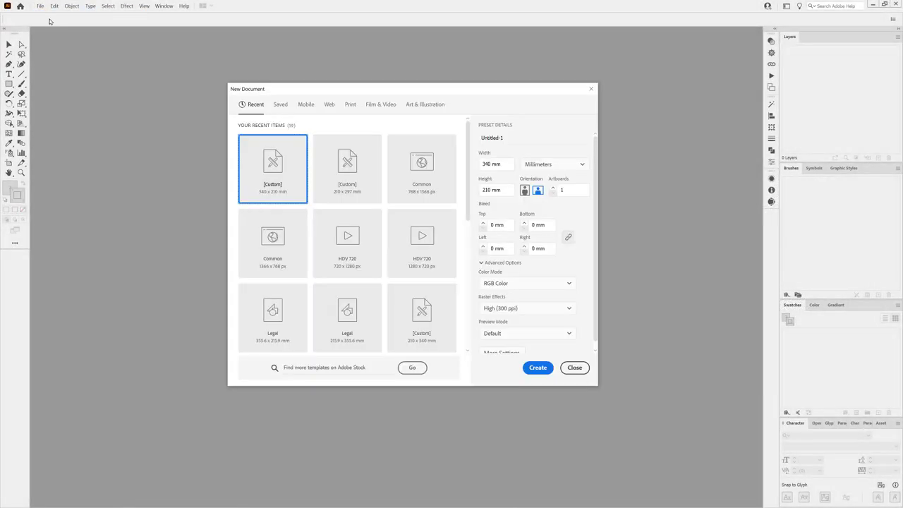
Step: Create the 340 × 210 mm document and set the Blob Brush tool options
left_click(526, 370)
left_click(21, 83)
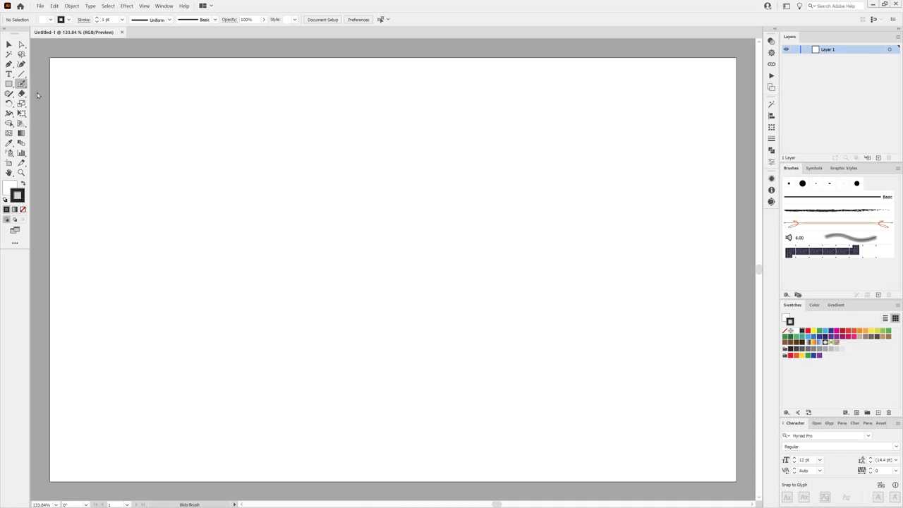
double_click(22, 83)
left_click(504, 371)
Step: Test and retune the Blob Brush with strokes, then delete all test strokes
left_click_drag(445, 178, 466, 254)
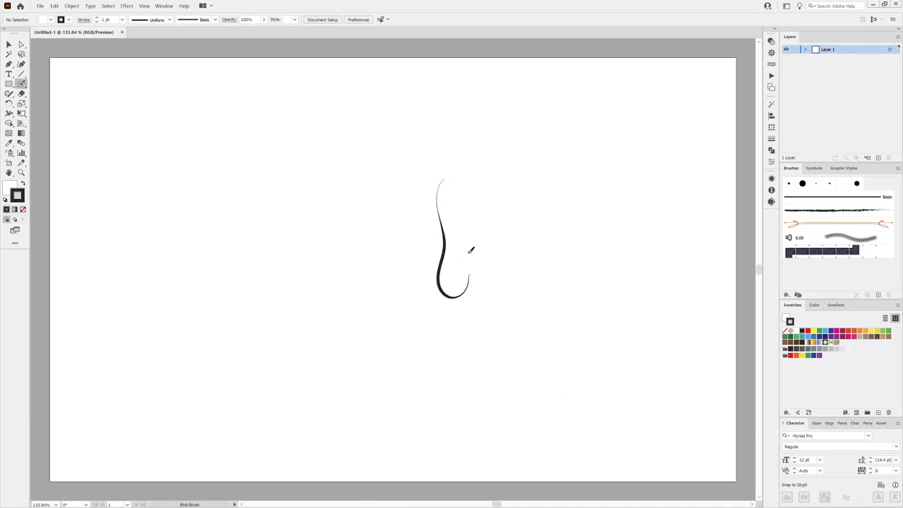
double_click(21, 84)
key("Tab")
left_click(495, 372)
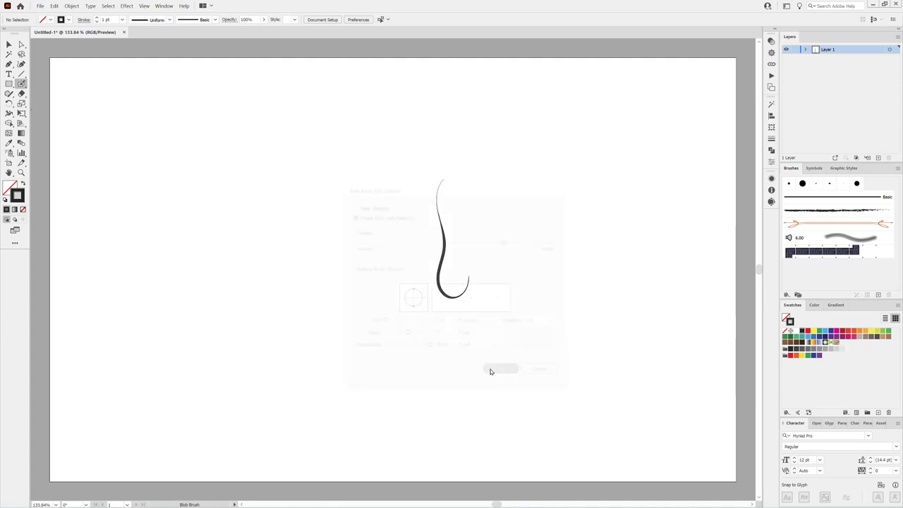
left_click_drag(421, 182, 432, 297)
key("ctrl+a")
key("Delete")
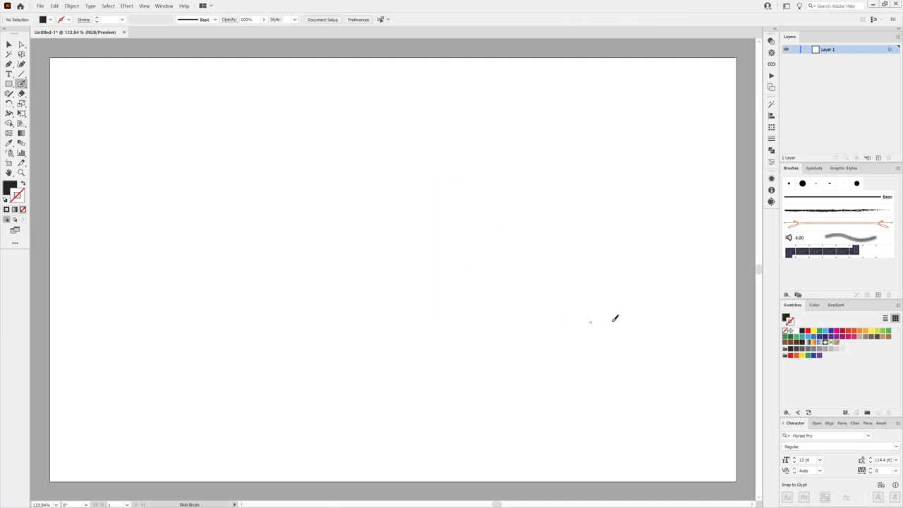
left_click(817, 305)
Step: Set the fill to black and paint the rose's round centre and inner petal curve
left_click(789, 361)
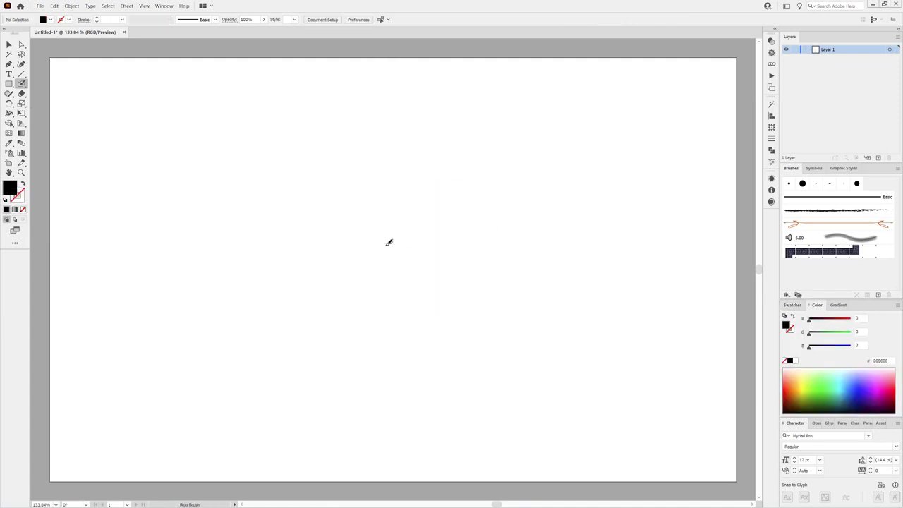
left_click_drag(397, 240, 390, 241)
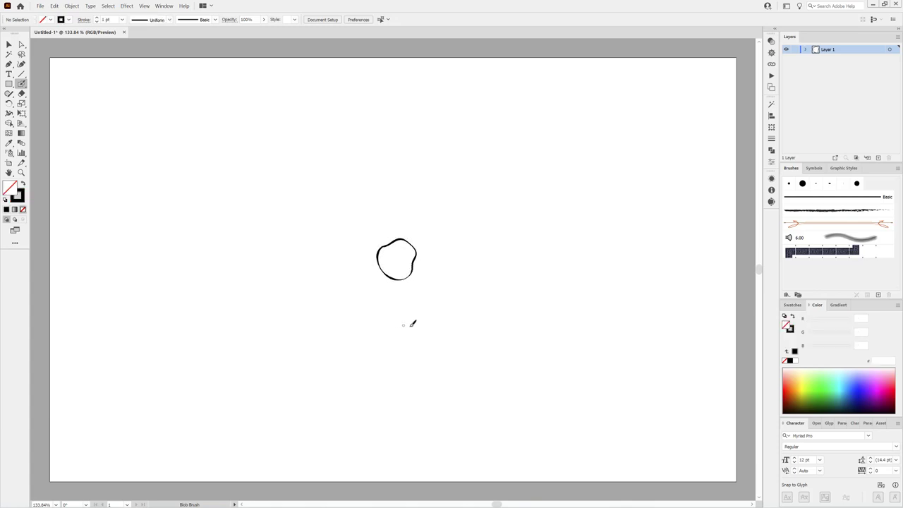
left_click_drag(414, 323, 446, 288)
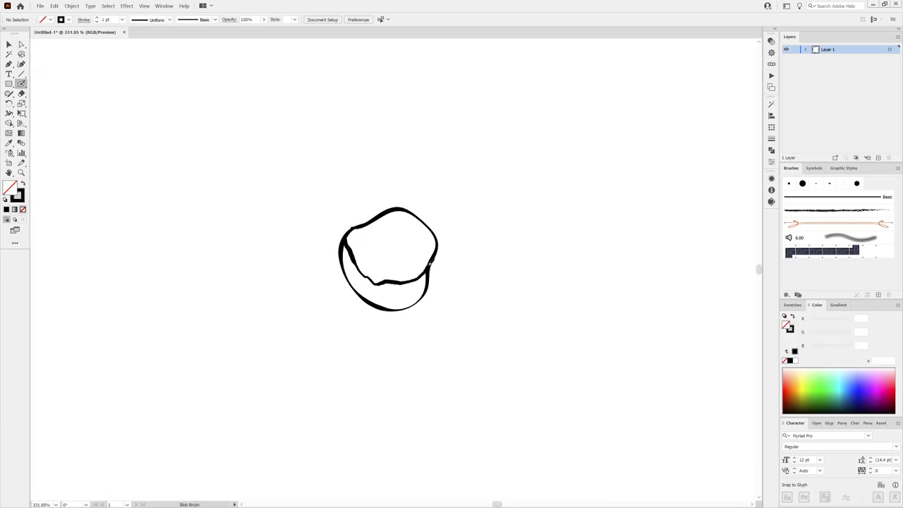
left_click_drag(384, 281, 406, 288)
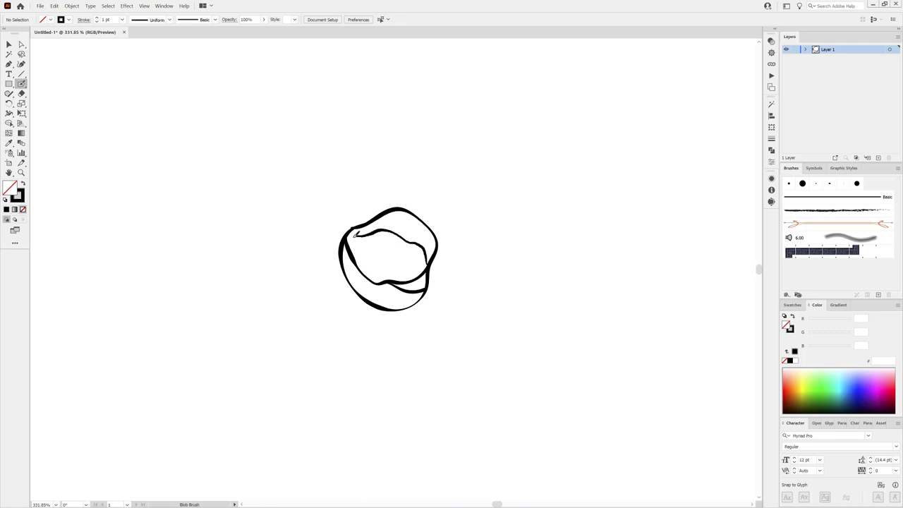
left_click_drag(355, 234, 351, 230)
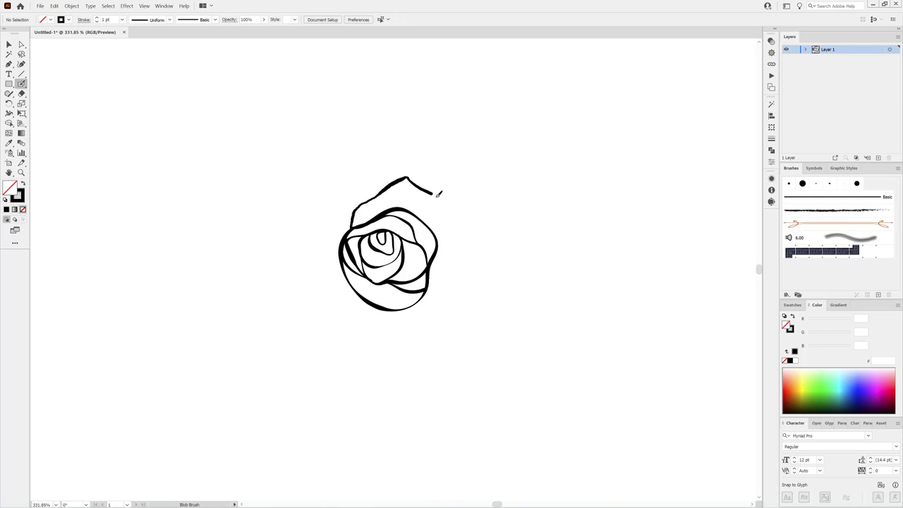
key("ctrl+z")
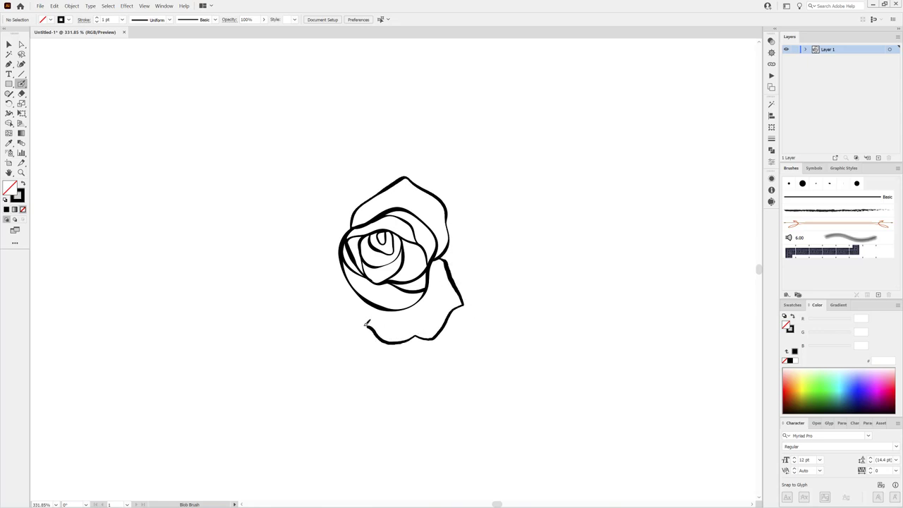
Step: Paint the lower petal beneath the bud and the large upper petals across the top
left_click_drag(367, 323, 372, 302)
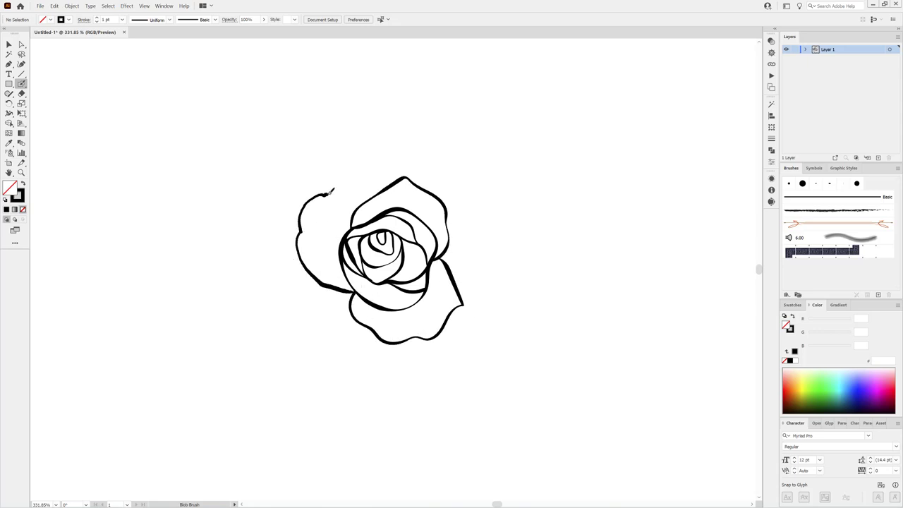
key("ctrl+z")
mouse_move(408, 144)
left_mouse_down()
mouse_move(486, 285)
mouse_move(470, 362)
mouse_move(379, 383)
mouse_move(314, 345)
left_mouse_up()
left_click_drag(296, 290, 295, 262)
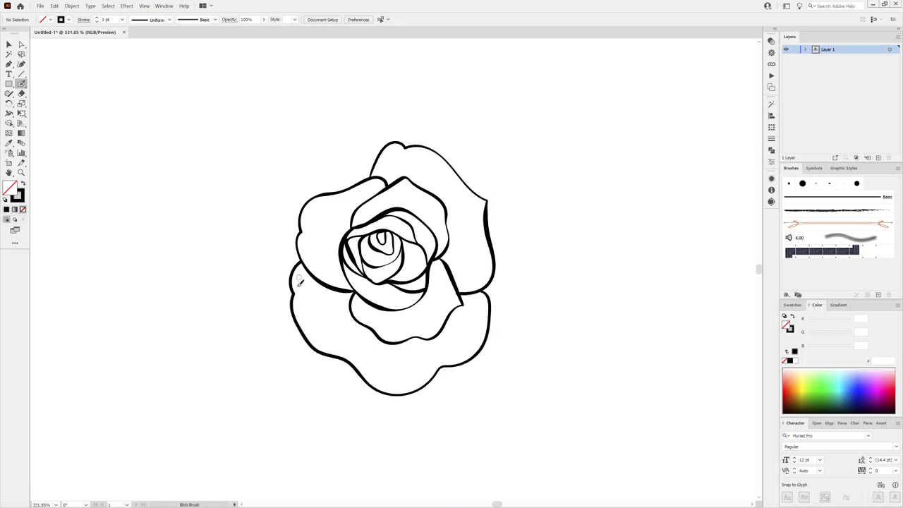
scroll(300, 279, "down", 5)
scroll(470, 259, "up", 4)
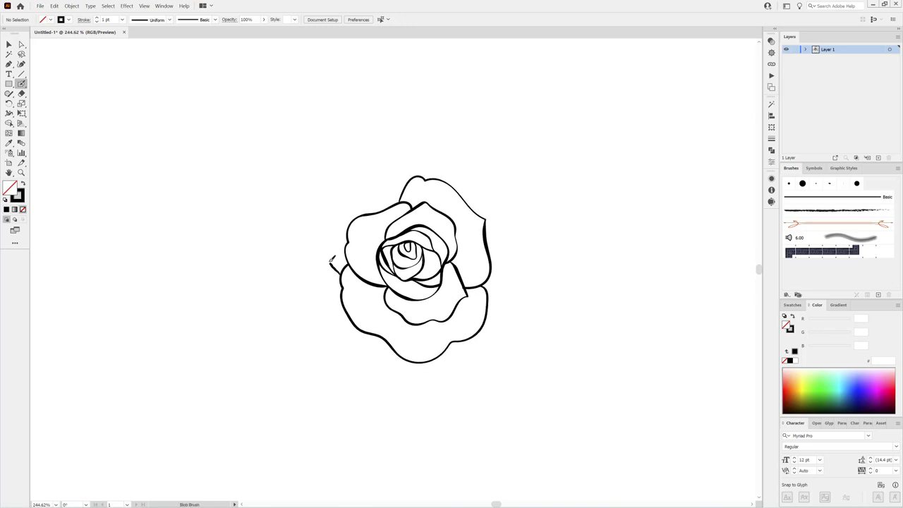
left_click_drag(310, 209, 407, 153)
left_click_drag(450, 180, 449, 182)
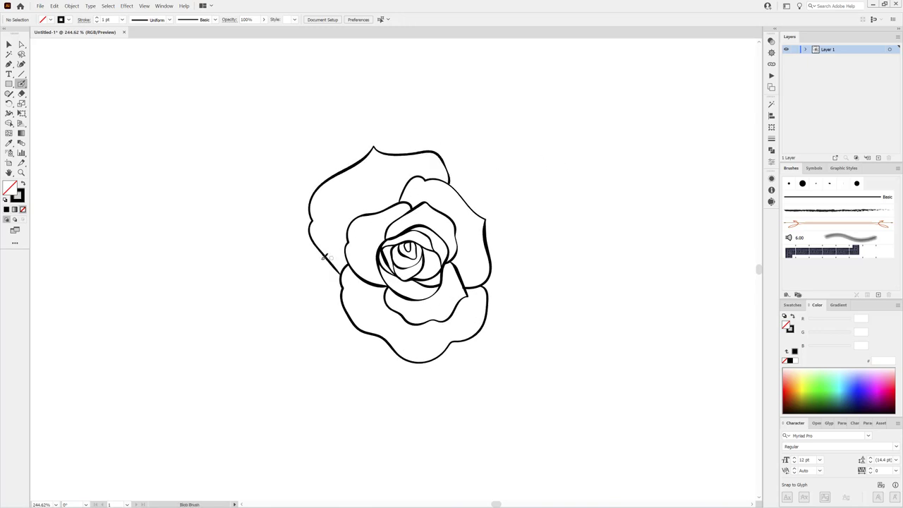
key("ctrl+z")
Step: Add outer petals on the right, lower left and bottom, undoing stray strokes
left_click_drag(481, 332, 478, 336)
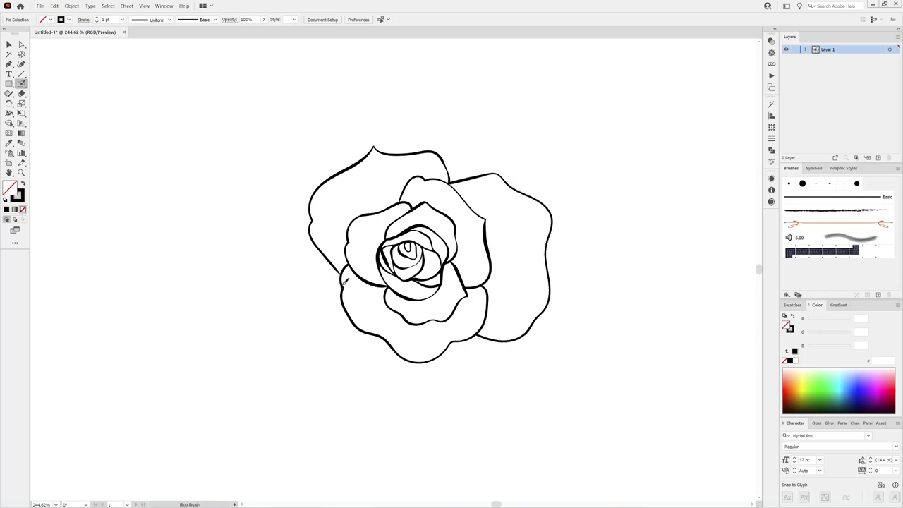
mouse_move(328, 291)
left_mouse_down()
mouse_move(299, 342)
mouse_move(493, 338)
left_mouse_up()
key("ctrl+z")
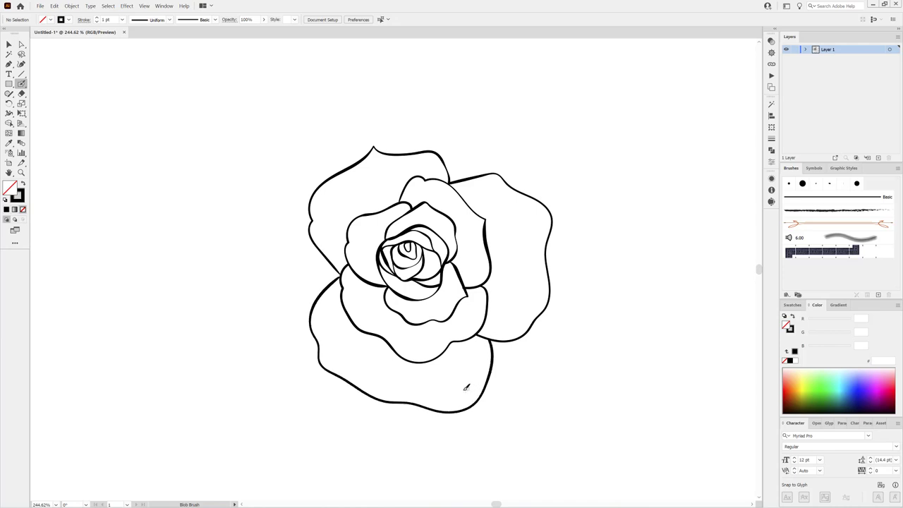
scroll(547, 326, "down", 2)
scroll(520, 318, "up", 3)
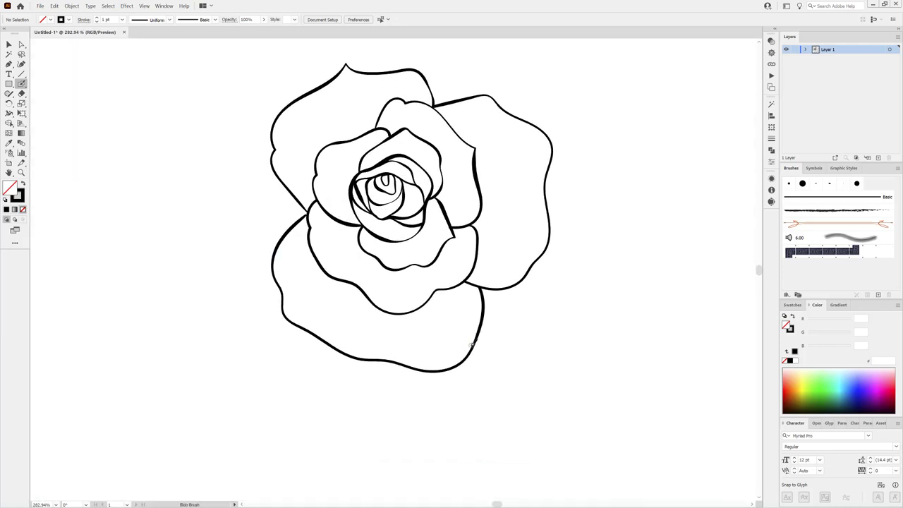
key("ctrl+z")
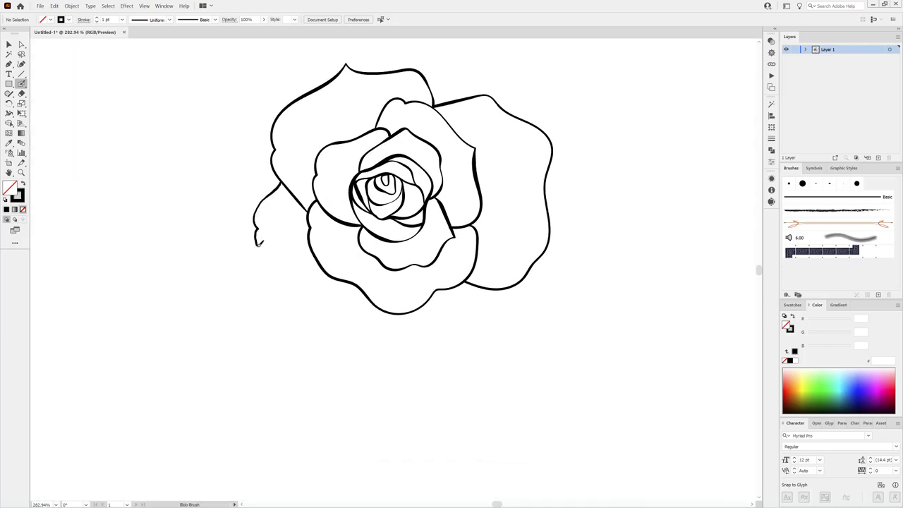
left_click_drag(258, 243, 307, 324)
left_click_drag(385, 346, 406, 315)
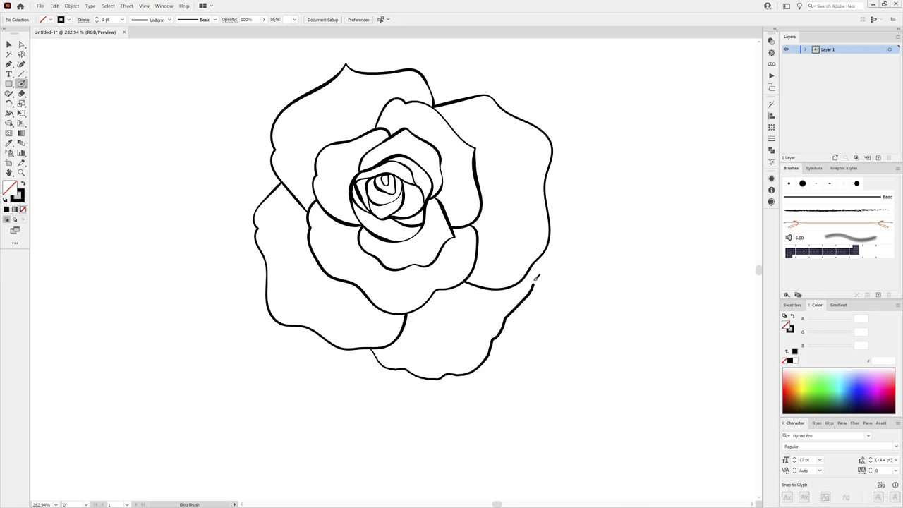
left_click_drag(534, 277, 543, 255)
scroll(501, 233, "down", 5)
scroll(529, 272, "up", 3)
Step: Draw the first pointed leaf with a short stem to the right of the rose
scroll(569, 272, "up", 3)
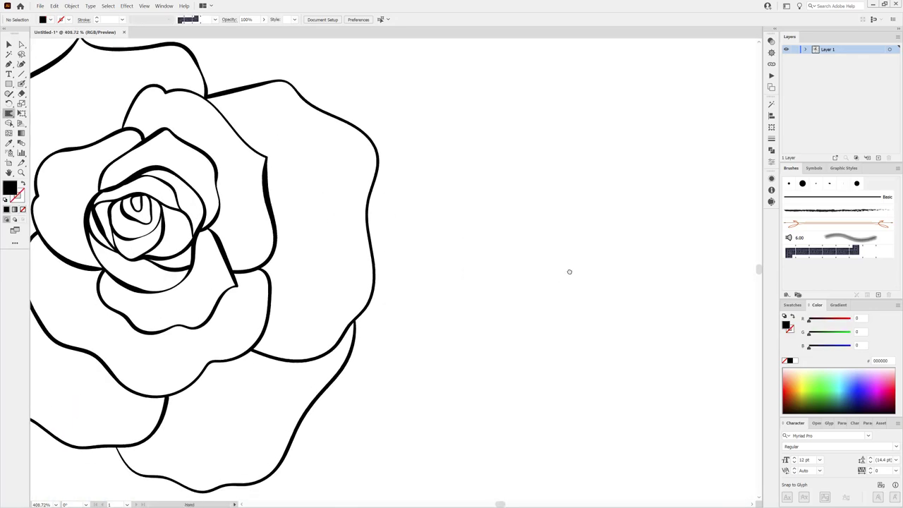
key("shift+b")
left_click_drag(524, 141, 517, 240)
key("ctrl+z")
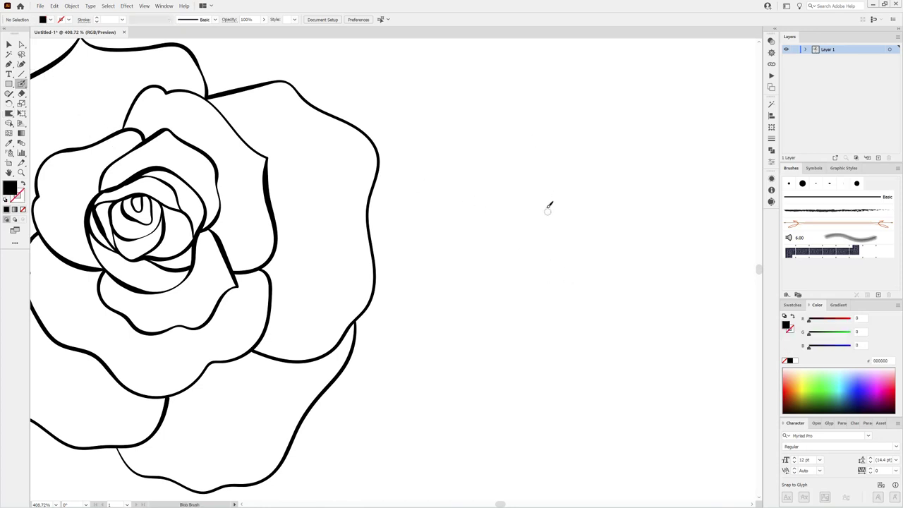
key("shift+x")
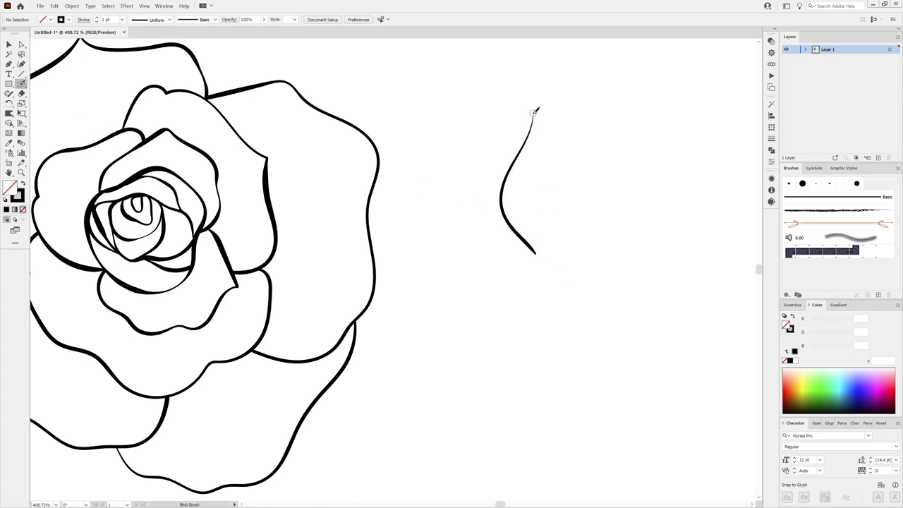
left_click_drag(557, 173, 536, 252)
mouse_move(598, 180)
left_mouse_down()
mouse_move(439, 342)
mouse_move(452, 341)
mouse_move(442, 407)
mouse_move(450, 339)
left_mouse_up()
Step: Draw the outline of a second, larger leaf
scroll(464, 296, "down", 2)
scroll(540, 70, "right", 1)
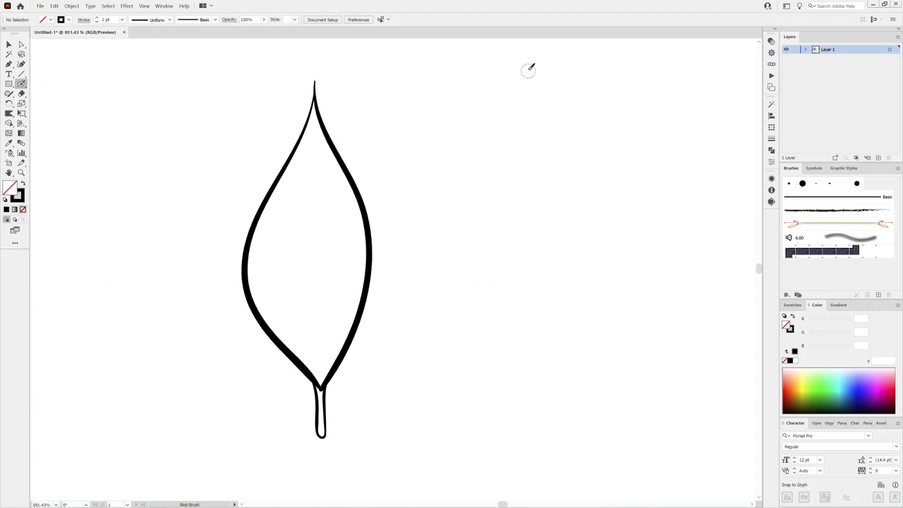
mouse_move(526, 65)
left_mouse_down()
mouse_move(573, 357)
mouse_move(555, 151)
mouse_move(528, 66)
left_mouse_up()
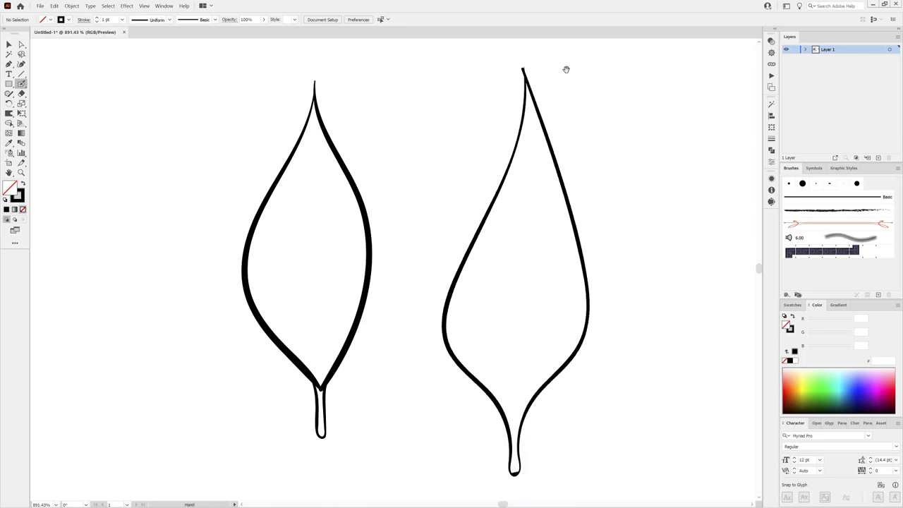
scroll(546, 47, "up", 6)
Step: Select the stray anchor at the second leaf's tip with Direct Selection
key("a")
left_click(452, 139)
scroll(451, 134, "up", 3)
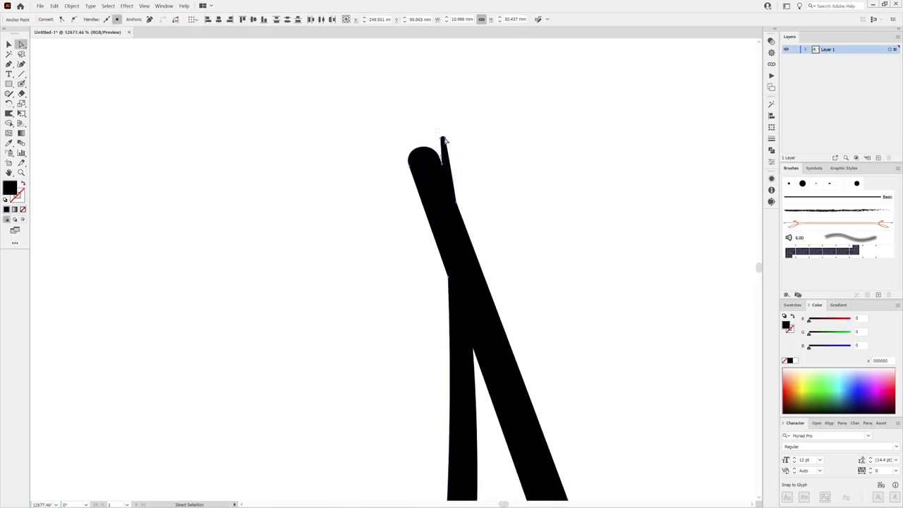
scroll(487, 205, "up", 3)
left_click(463, 210)
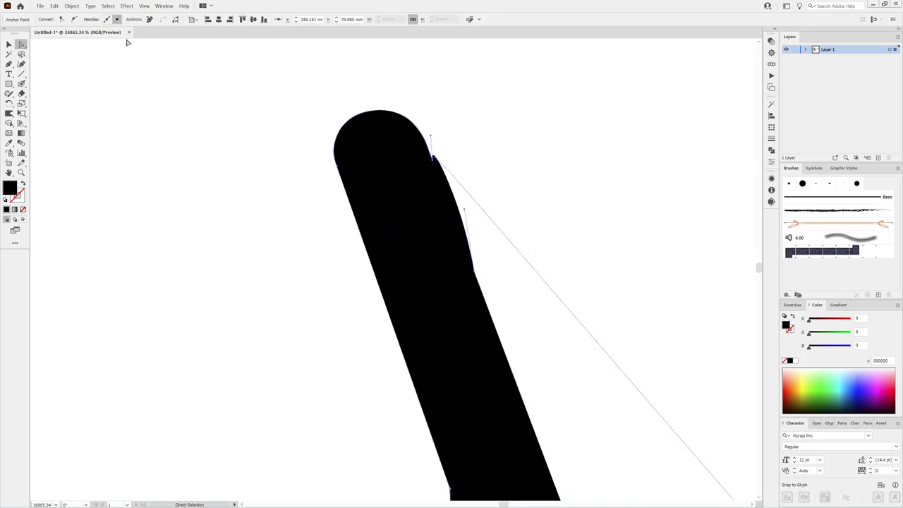
scroll(475, 216, "down", 1)
scroll(454, 216, "down", 3)
scroll(584, 288, "down", 3)
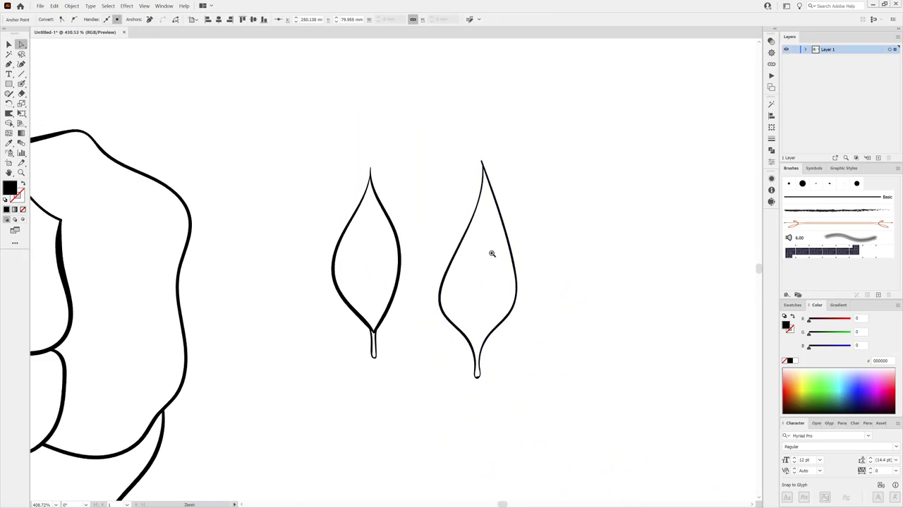
scroll(490, 252, "down", 2)
left_click(21, 84)
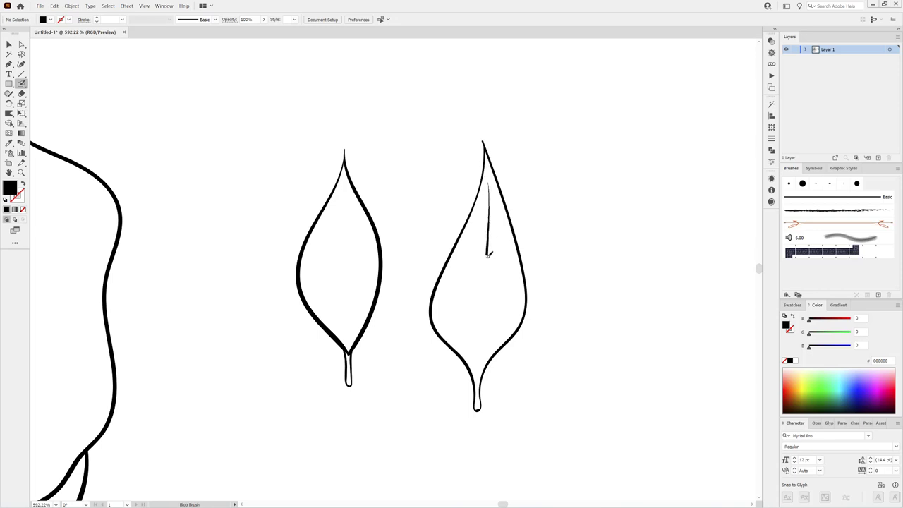
Step: Draw a centre vein in the second leaf and confirm the Blob Brush settings
left_click_drag(488, 255, 477, 364)
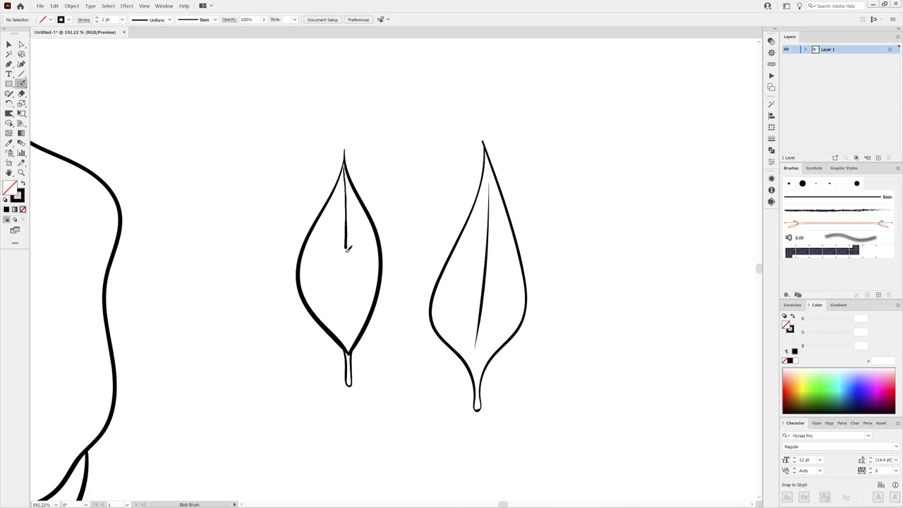
scroll(393, 306, "up", 3)
scroll(403, 292, "up", 1)
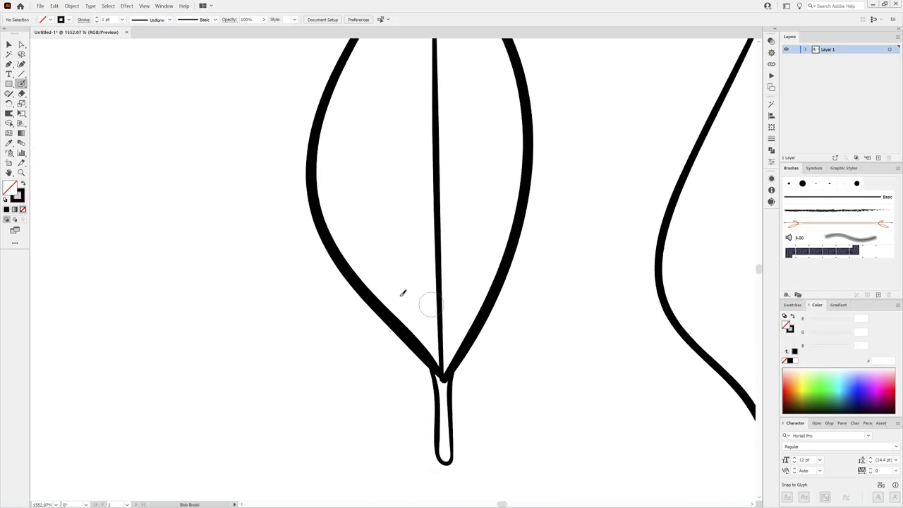
key("Return")
left_click(503, 371)
scroll(455, 296, "down", 1)
Step: Paint curved side veins on both halves of the left leaf, up to its tip
mouse_move(428, 368)
left_mouse_down()
mouse_move(480, 285)
mouse_move(469, 286)
mouse_move(488, 249)
mouse_move(337, 283)
left_mouse_up()
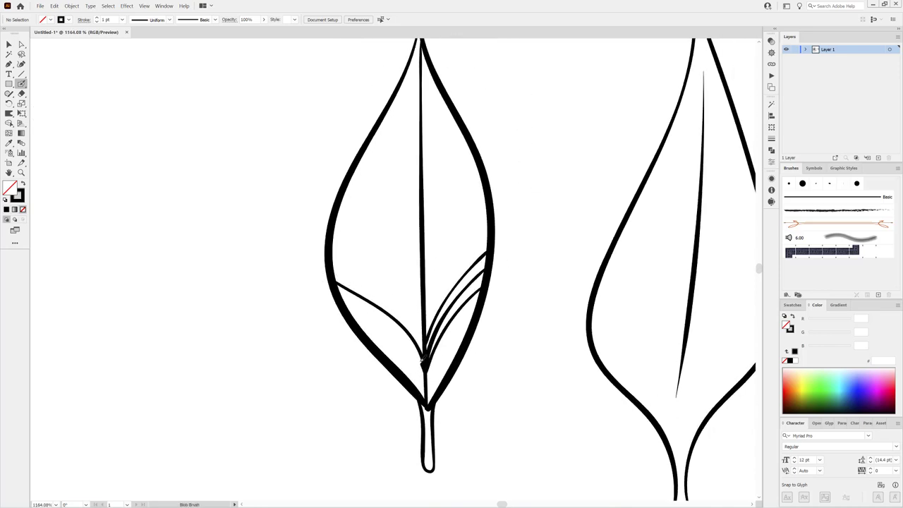
mouse_move(423, 363)
left_mouse_down()
mouse_move(341, 304)
mouse_move(336, 260)
left_mouse_up()
mouse_move(427, 295)
left_mouse_down()
mouse_move(486, 204)
mouse_move(472, 195)
mouse_move(483, 185)
mouse_move(344, 182)
left_mouse_up()
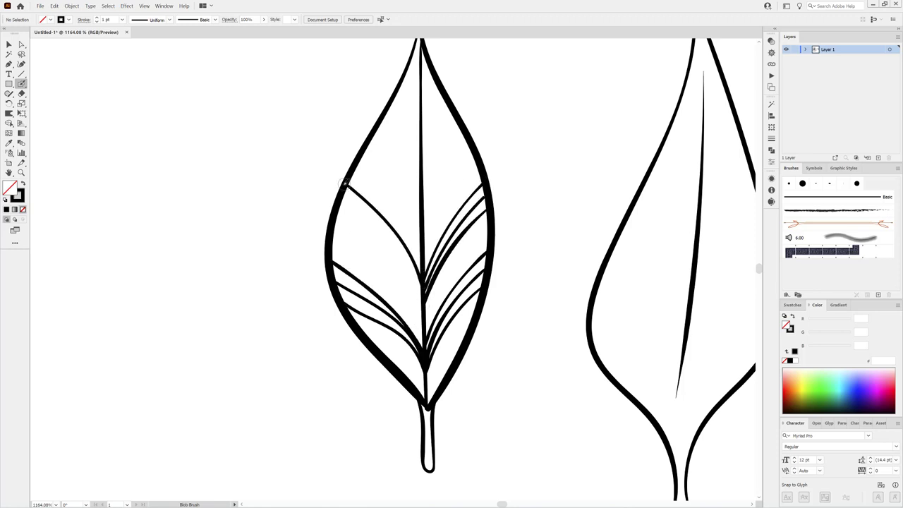
mouse_move(416, 270)
left_mouse_down()
mouse_move(342, 204)
mouse_move(355, 172)
left_mouse_up()
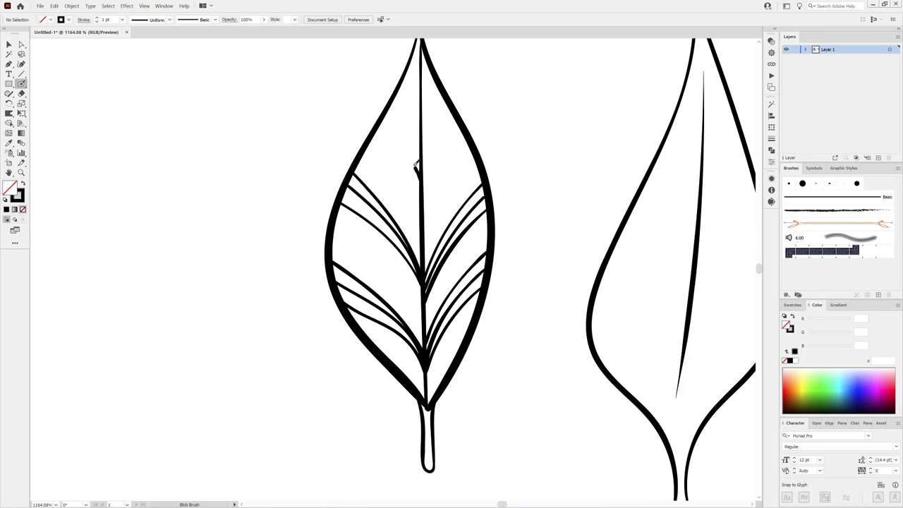
mouse_move(419, 168)
left_mouse_down()
mouse_move(379, 125)
mouse_move(422, 178)
mouse_move(385, 117)
left_mouse_up()
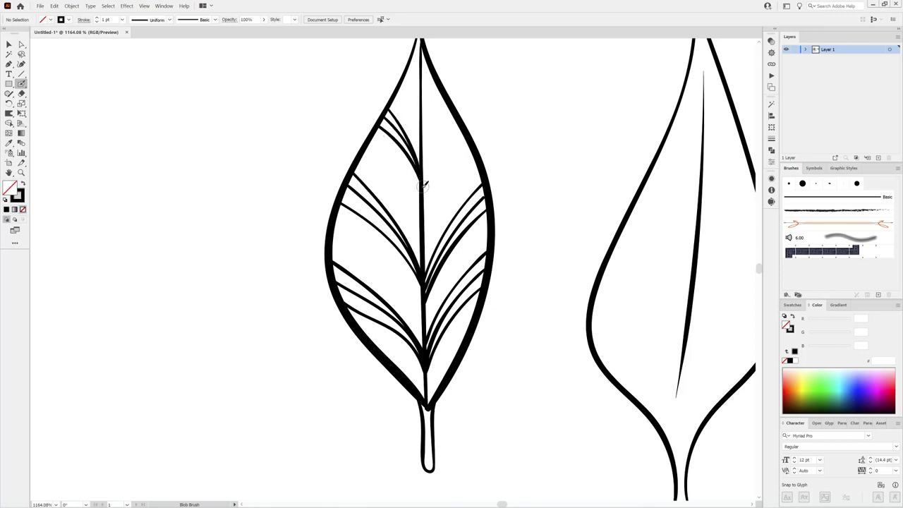
left_click_drag(423, 182, 457, 131)
left_click_drag(422, 175, 460, 112)
Step: Paint diagonal branch veins from the right leaf's midrib, redoing one misplaced stroke
scroll(445, 263, "down", 5)
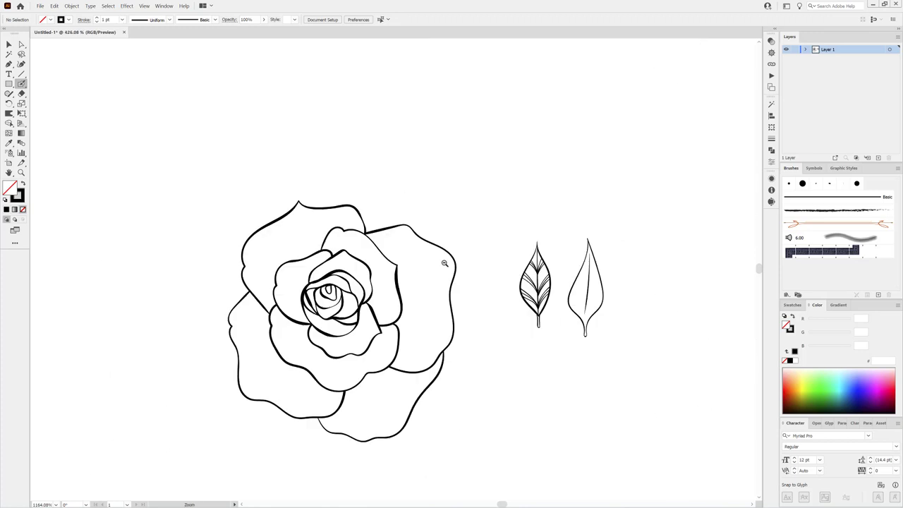
scroll(534, 262, "up", 3)
scroll(494, 254, "up", 3)
left_click_drag(455, 335, 495, 254)
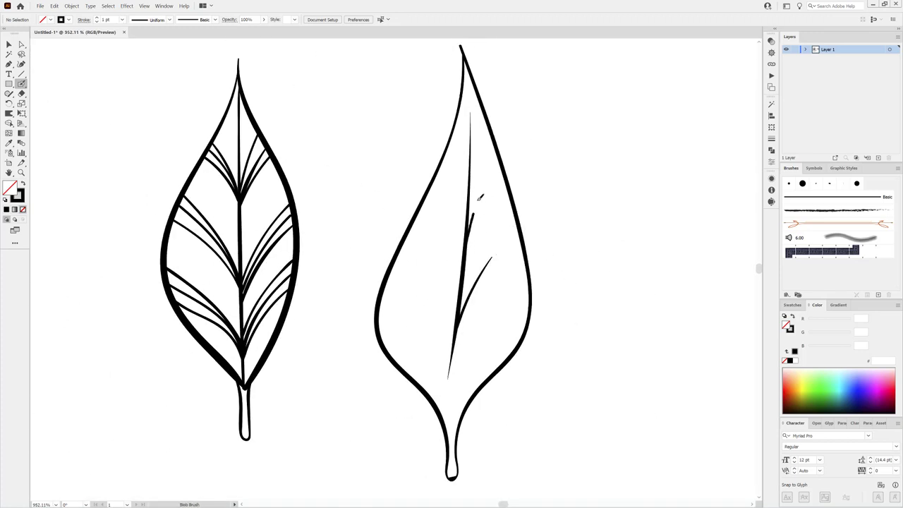
left_click_drag(455, 314, 433, 245)
key("ctrl+z")
left_click_drag(457, 318, 427, 238)
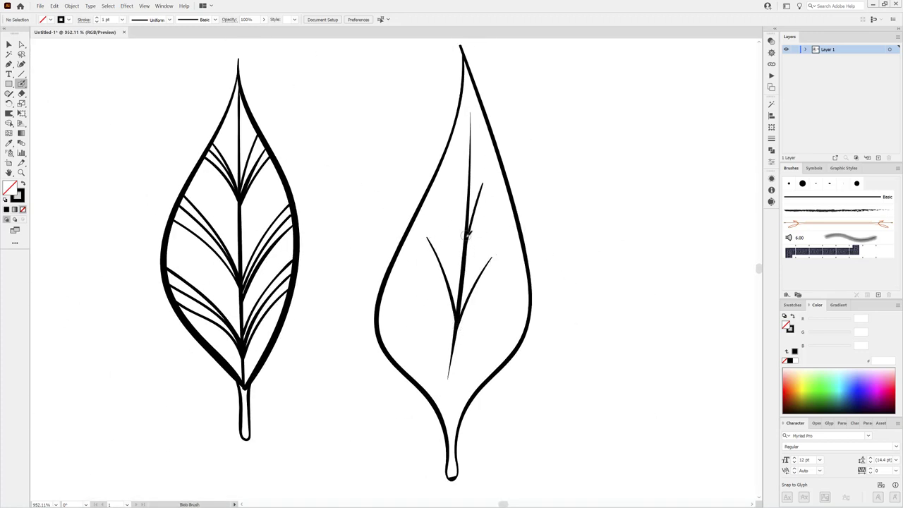
Step: Select all paths of both leaves and group them together
left_click(21, 45)
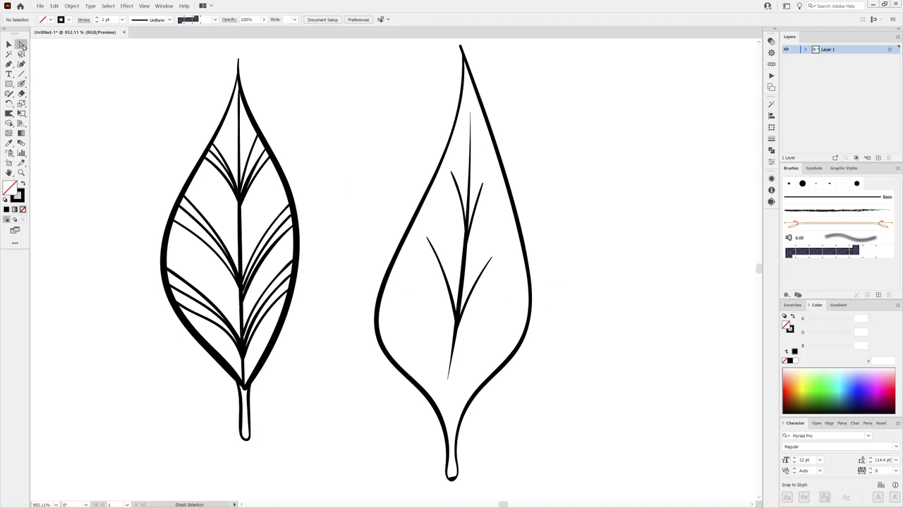
left_click(451, 234)
key("shift+r")
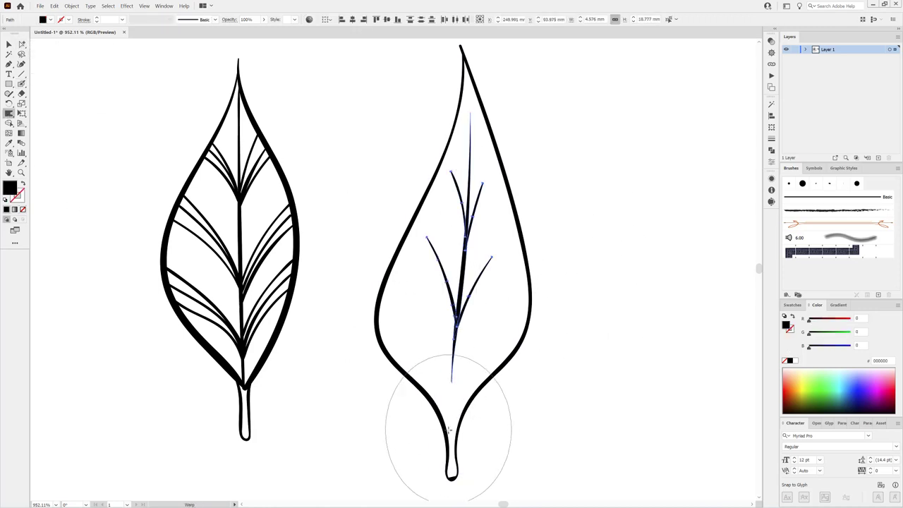
key("z")
left_click(630, 310, "alt")
key("a")
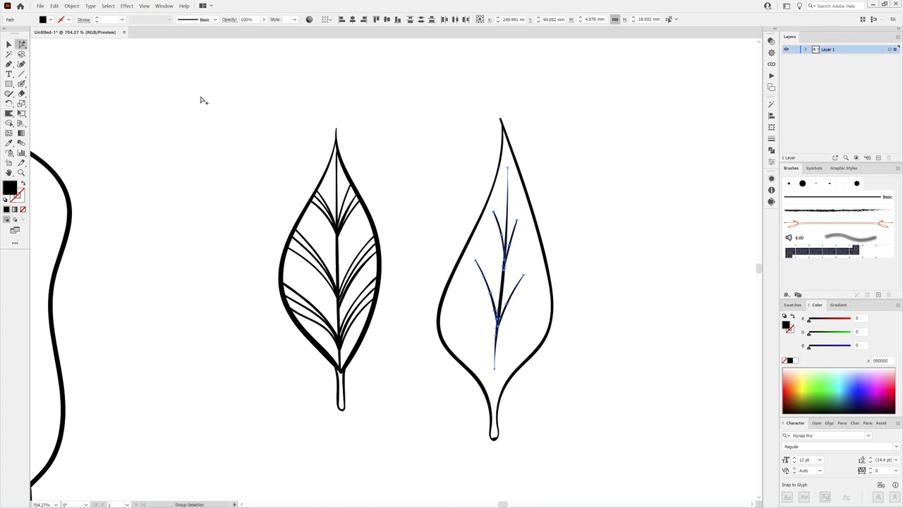
left_click_drag(232, 97, 635, 477)
left_click(71, 6)
left_click(72, 38)
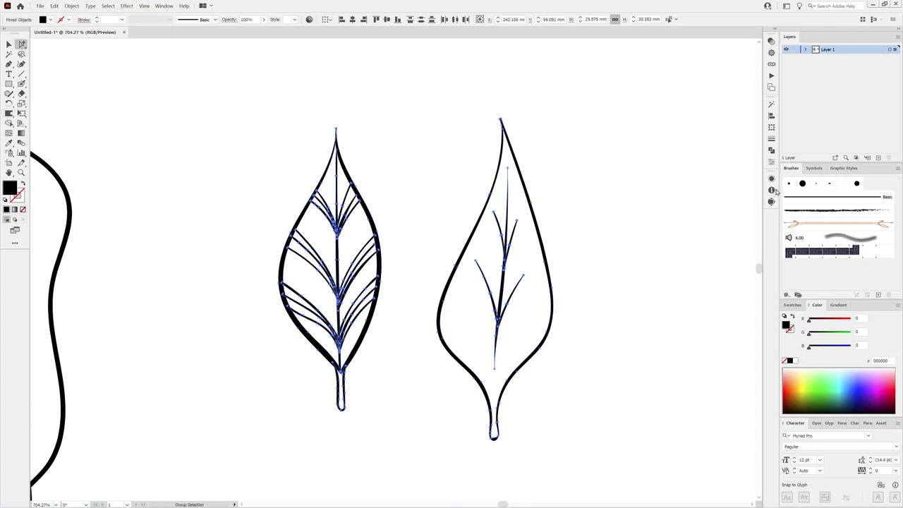
Step: Delete the anchor at the stem's bottom and select an anchor near the right leaf's tip
left_click(771, 150)
scroll(502, 457, "up", 5)
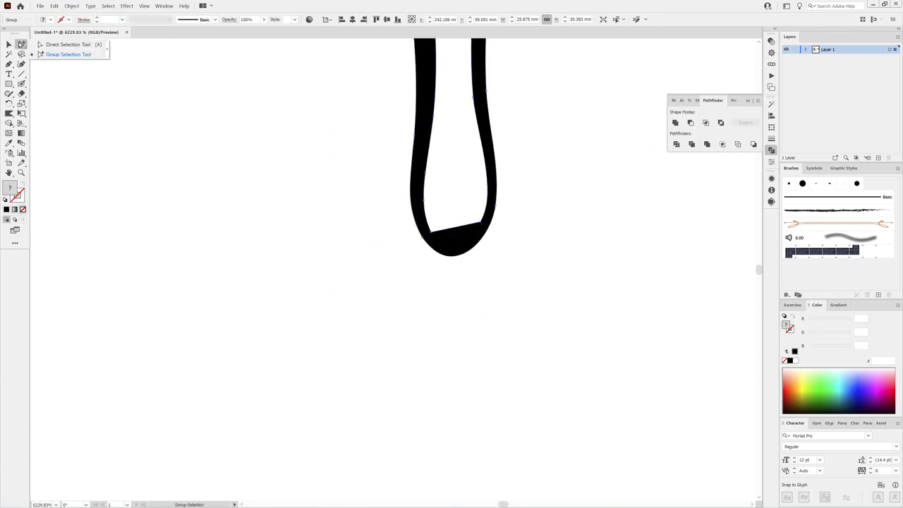
left_click(476, 220)
key("Delete")
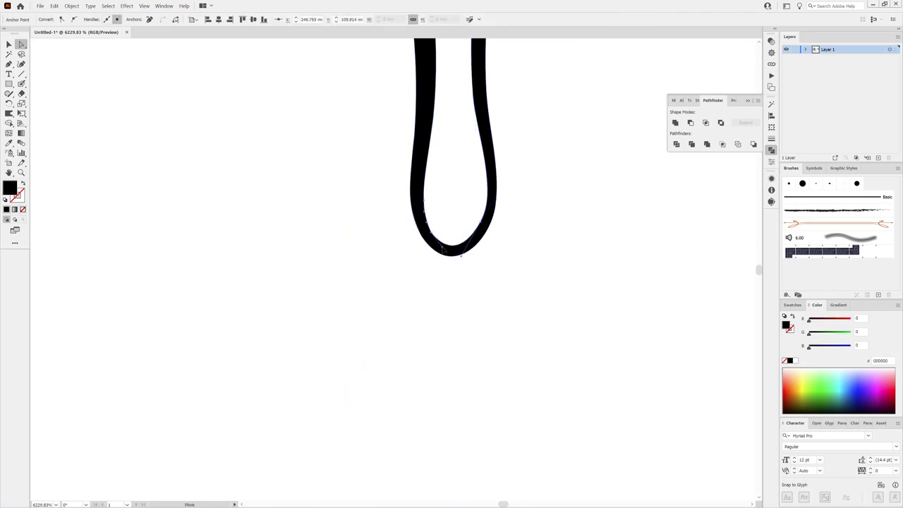
scroll(602, 258, "down", 5)
scroll(520, 179, "up", 5)
left_click(404, 199)
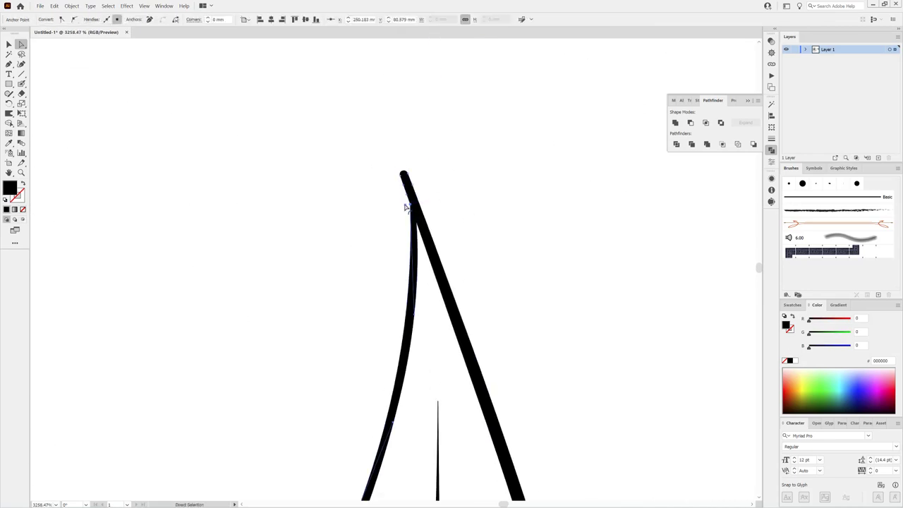
scroll(377, 267, "down", 3)
scroll(385, 248, "up", 2)
scroll(381, 232, "down", 5)
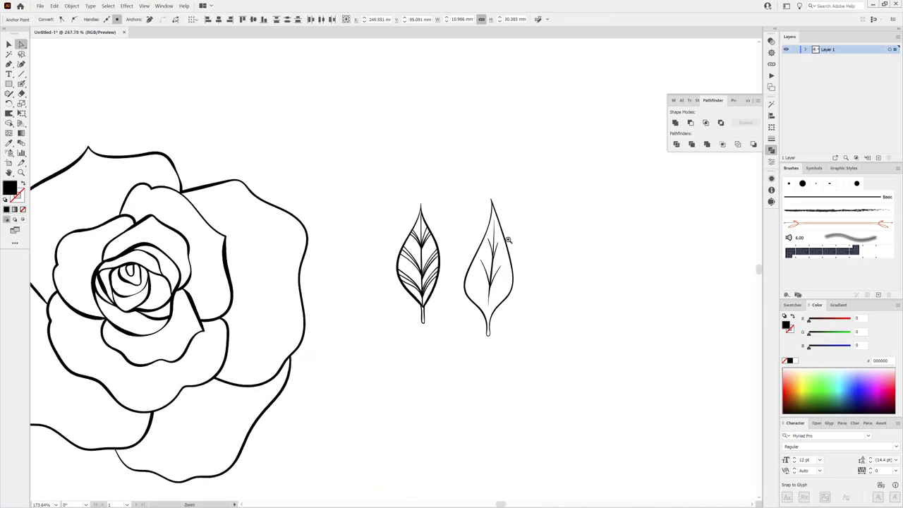
scroll(373, 212, "up", 1)
Step: Draw a rectangle behind both leaves and group it with them
key("m")
mouse_move(340, 156)
left_mouse_down()
mouse_move(571, 344)
mouse_move(591, 416)
left_mouse_up()
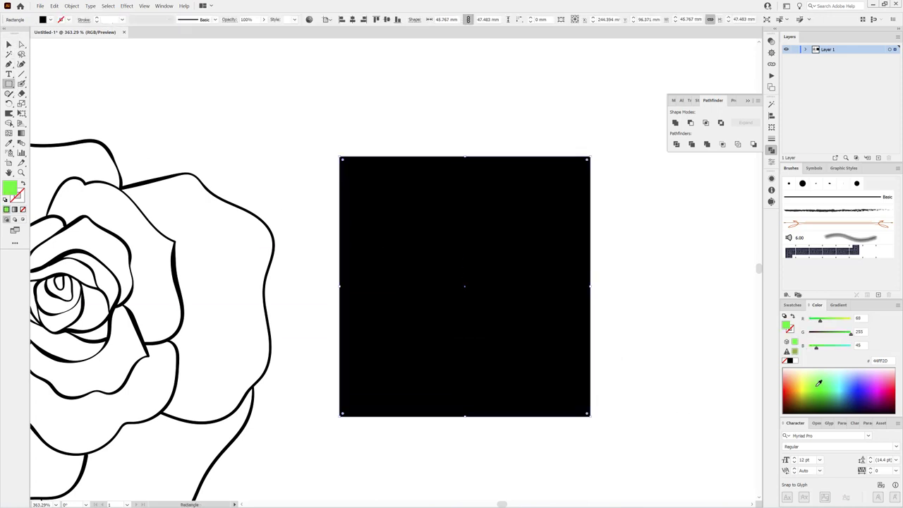
right_click(612, 241)
left_click(705, 383)
left_click(9, 44)
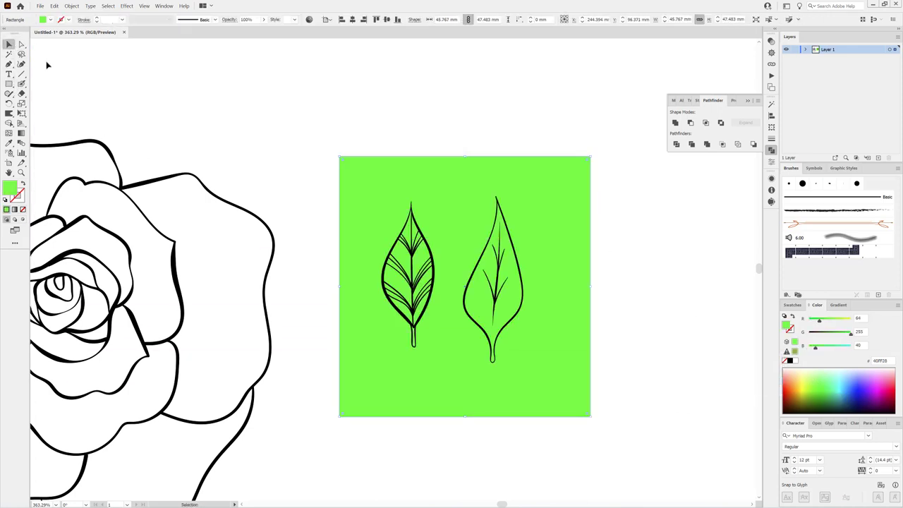
left_click_drag(302, 133, 642, 449)
key("ctrl+g")
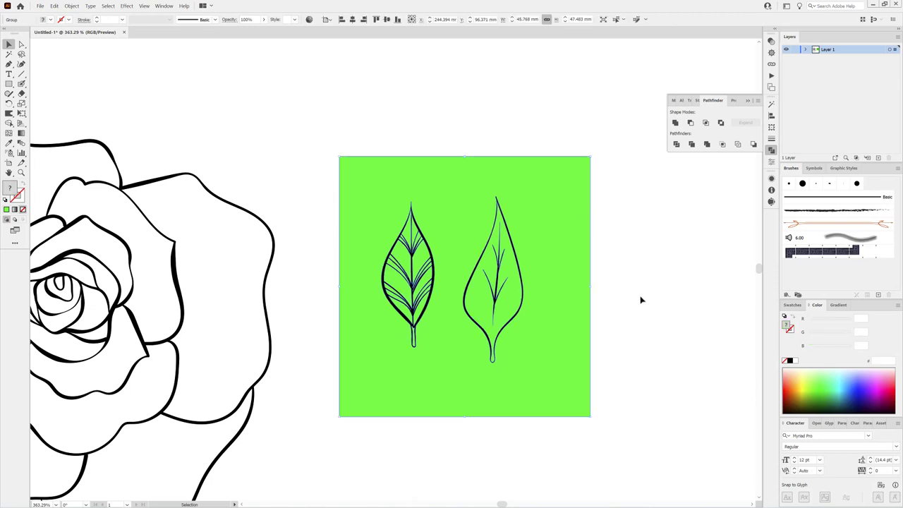
Step: Divide the rectangle along the leaf outlines, fill the leaf areas white and rotate them 90°
key("ctrl+alt+x")
left_click(54, 6)
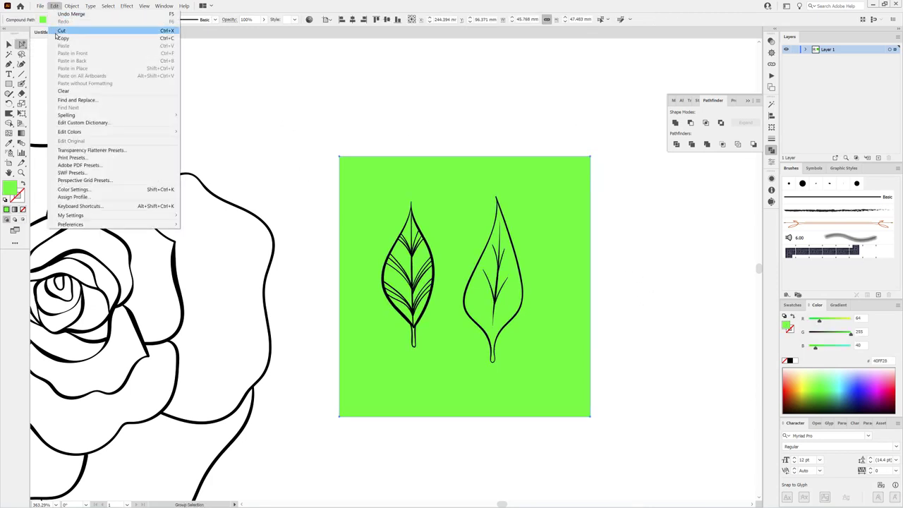
left_click(61, 45)
left_click(9, 53)
left_click(518, 300)
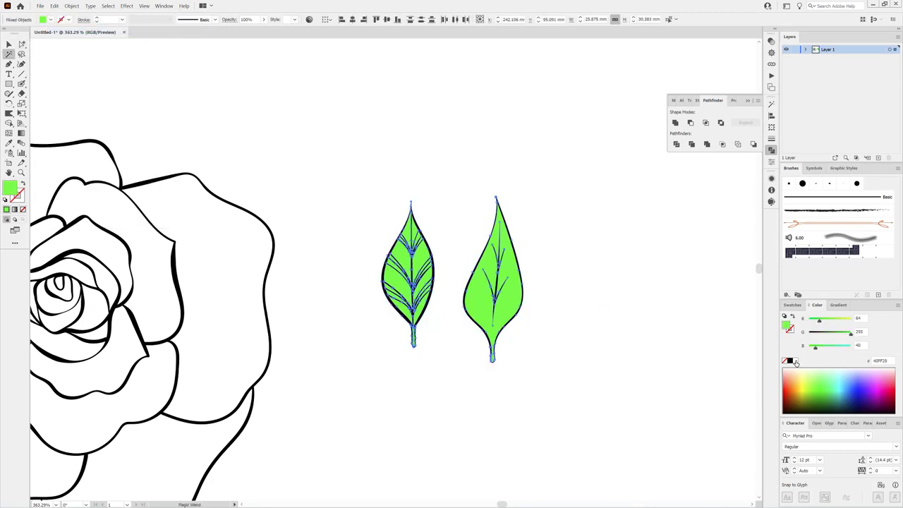
left_click(795, 362)
left_click(10, 44)
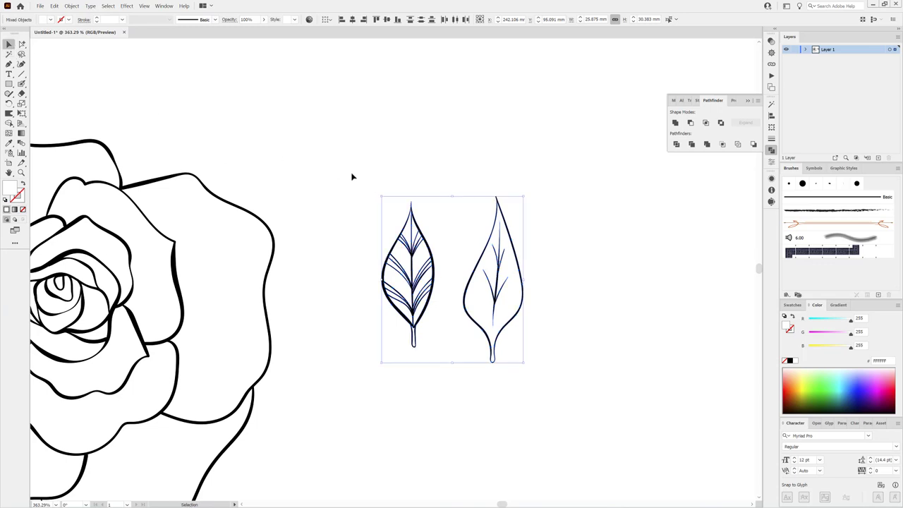
left_click_drag(525, 194, 589, 347)
Step: Cut both leaves and paste them in place on a new layer
left_click(21, 44)
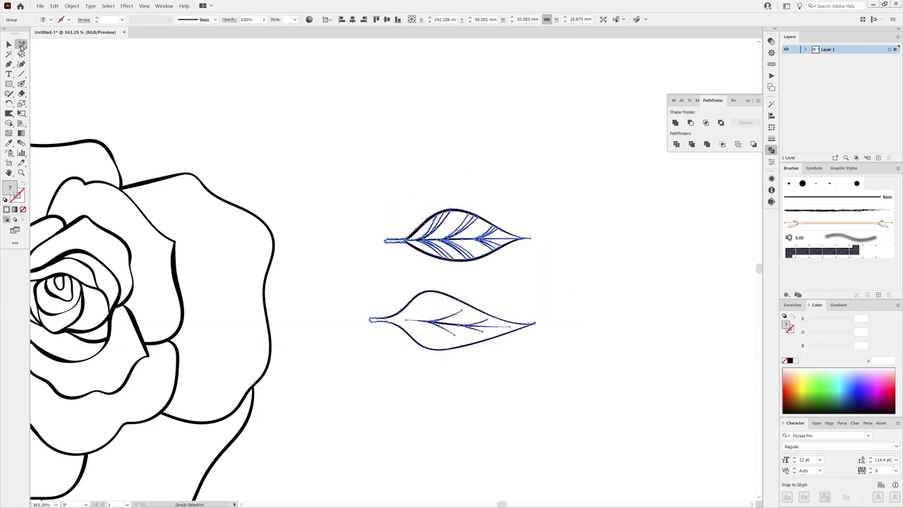
left_click(54, 6)
left_click(62, 30)
left_click(878, 157)
left_click(54, 6)
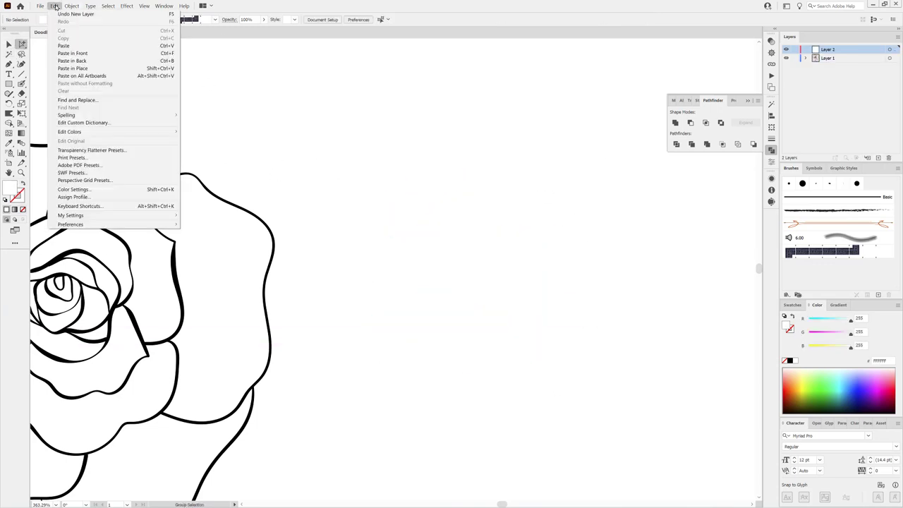
left_click(73, 68)
left_click(806, 50)
left_click(816, 58)
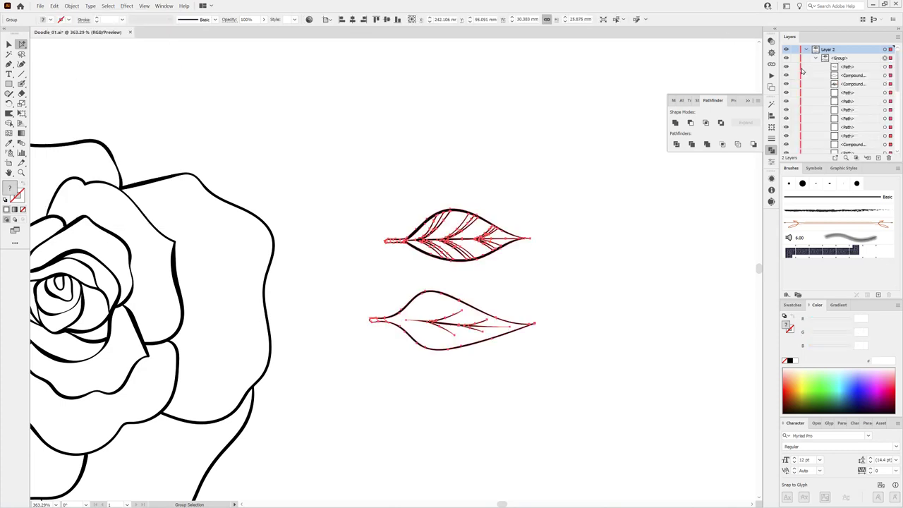
Step: Save the top and bottom leaves as Art Brush 1 and Art Brush 2, using Tints colorization
left_click_drag(363, 181, 595, 277)
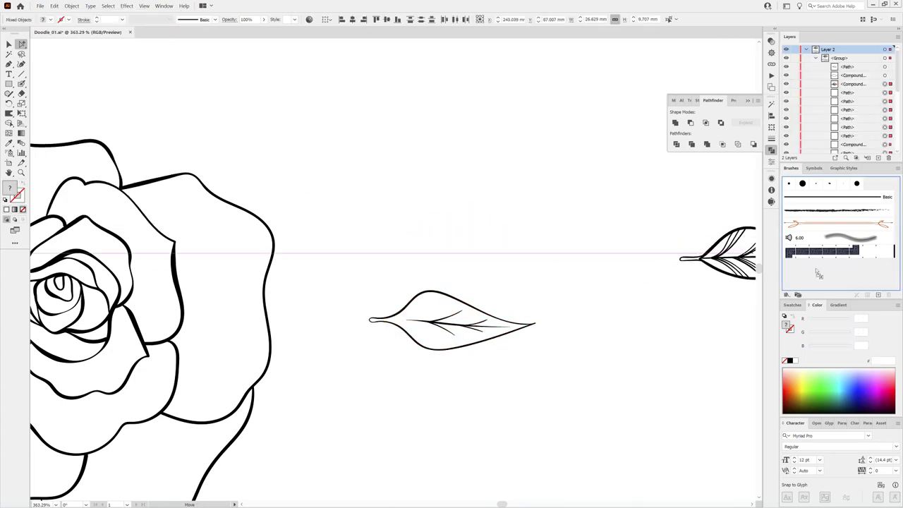
left_click_drag(462, 265, 833, 233)
left_click(430, 309)
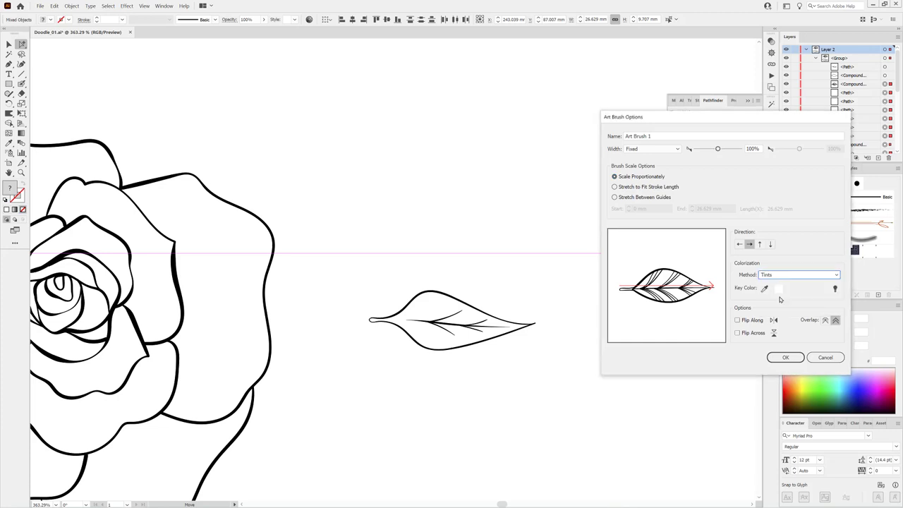
left_click(785, 357)
left_click_drag(334, 280, 585, 387)
left_click_drag(438, 295, 857, 243)
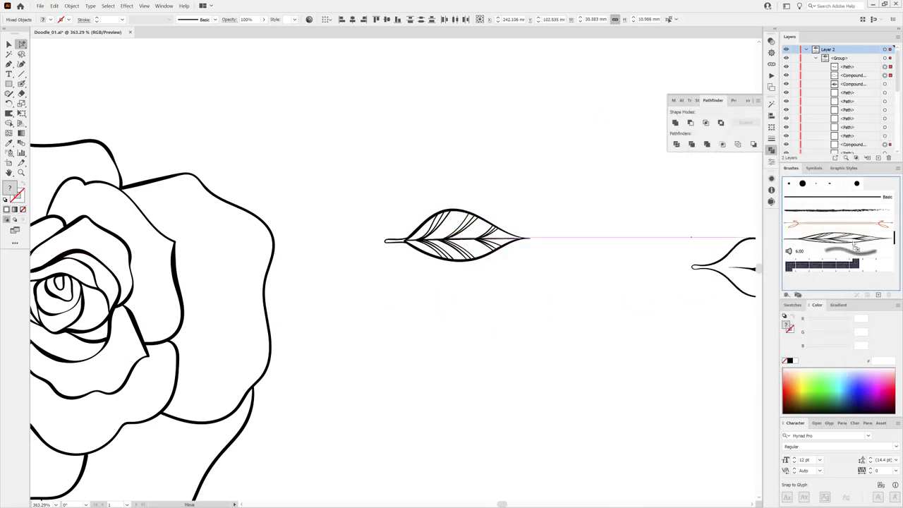
left_click(431, 309)
left_click(784, 275)
left_click(774, 293)
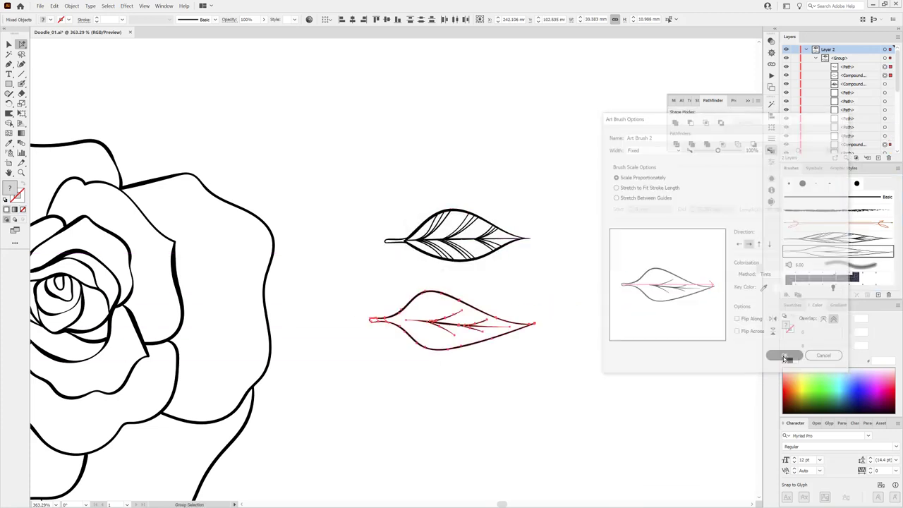
left_click(785, 357)
left_click(819, 58)
Step: Hide the leaf layer, make Layer 1 active and fit the artboard in view
left_click(787, 50)
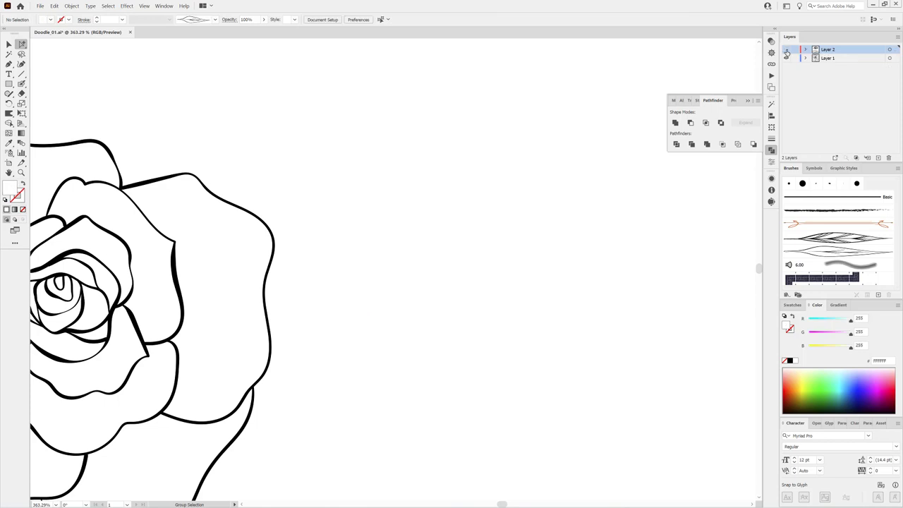
left_click(860, 60)
key("ctrl+0")
Step: Paint a test leaf right of the rose with the new leaf art brush, stroked black
left_click(21, 84)
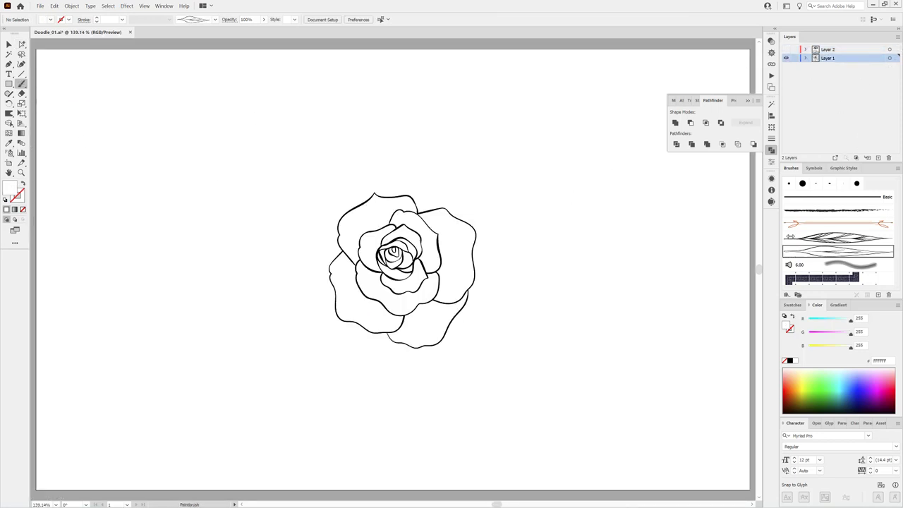
left_click(837, 238)
left_click_drag(544, 290, 526, 355)
left_click(794, 395)
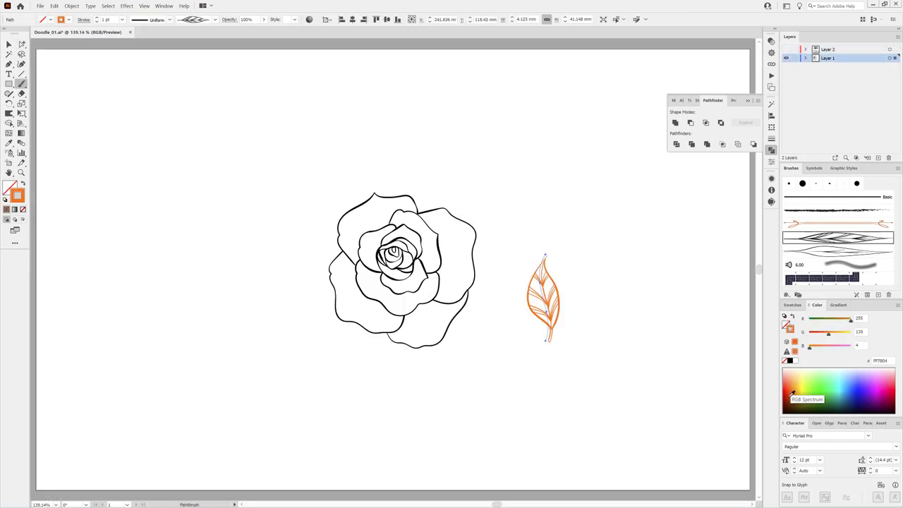
left_click(790, 361)
Step: Copy the test leaf, then delete the test leaves and undo another test stroke
scroll(545, 311, "up", 3)
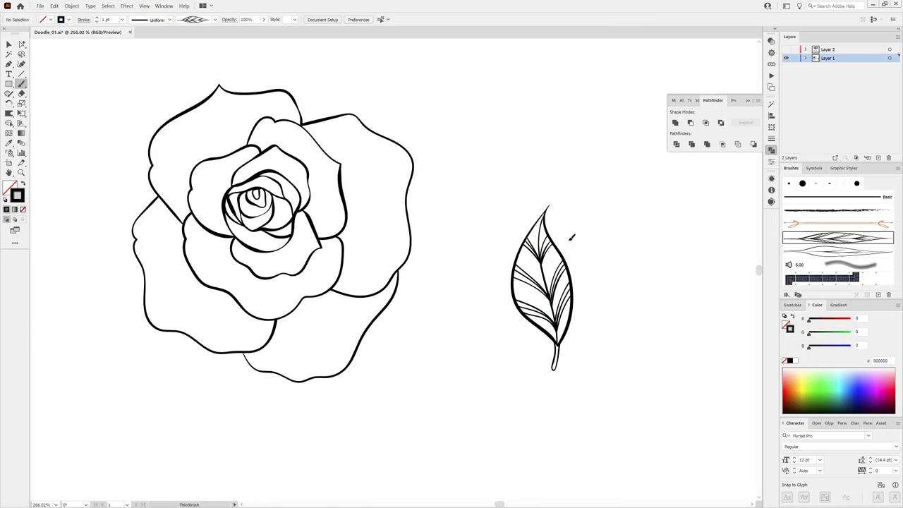
left_click_drag(581, 232, 564, 271)
key("Delete")
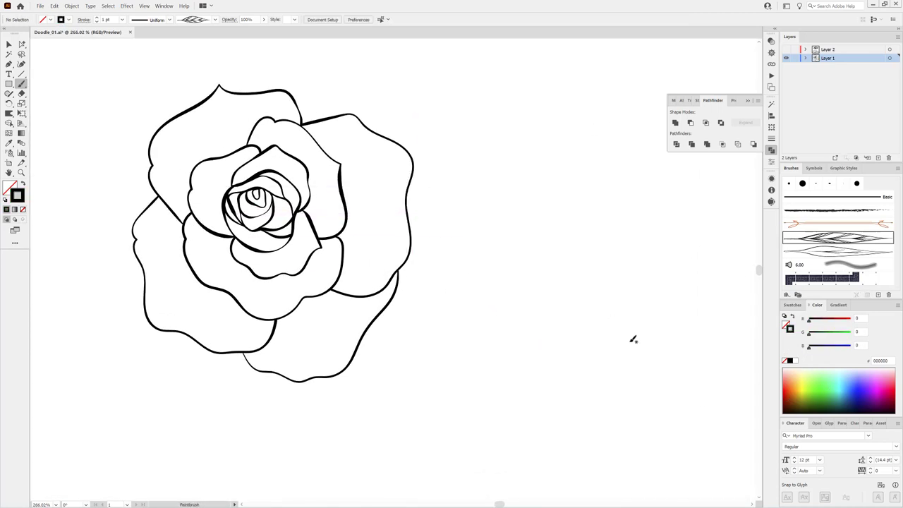
left_click_drag(381, 248, 528, 79)
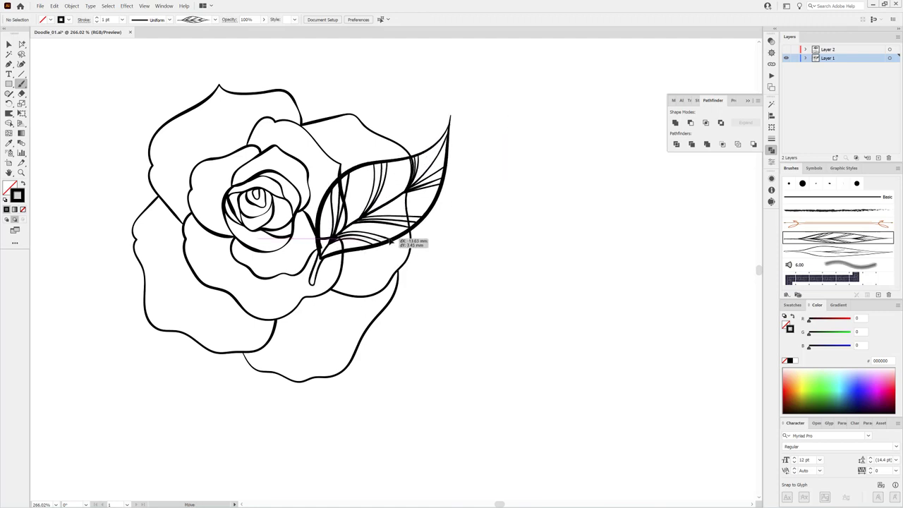
key("ctrl+z")
Step: Draw an orange-filled rectangle around the rose and Divide it with all the artwork
key("m")
left_click_drag(131, 69, 602, 478)
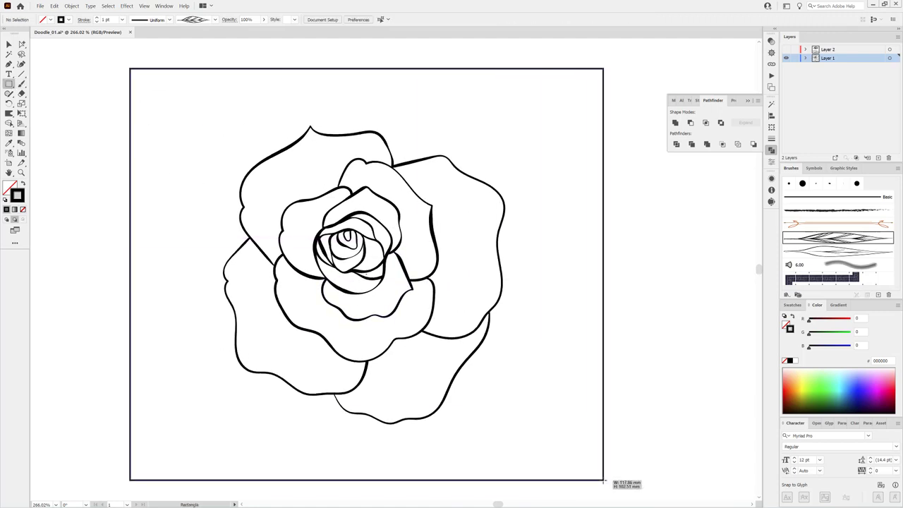
left_click(789, 326)
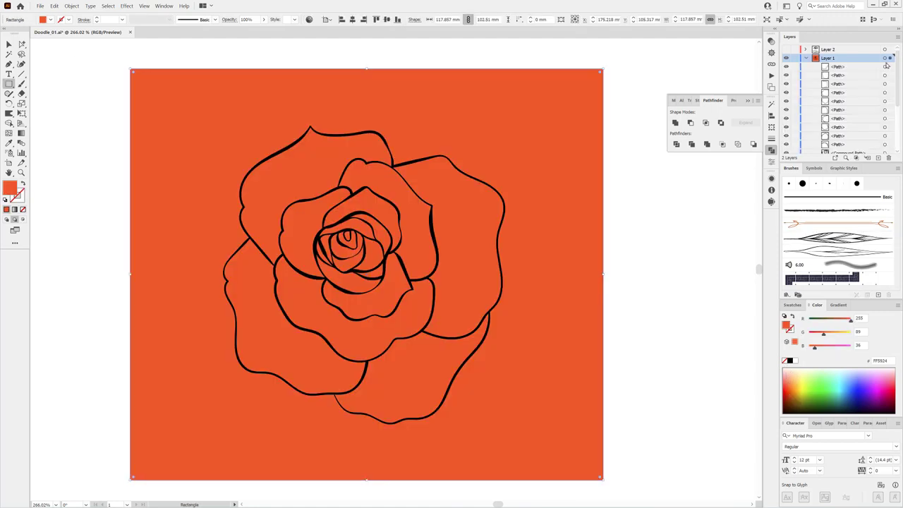
key("v")
key("ctrl+a")
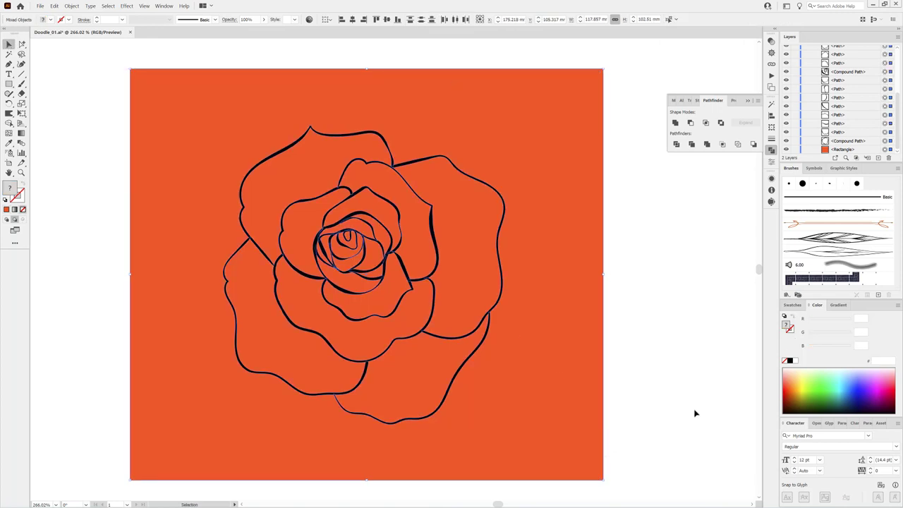
left_click(707, 146)
left_click(661, 244)
Step: Delete the orange background piece left over from the divide
key("a")
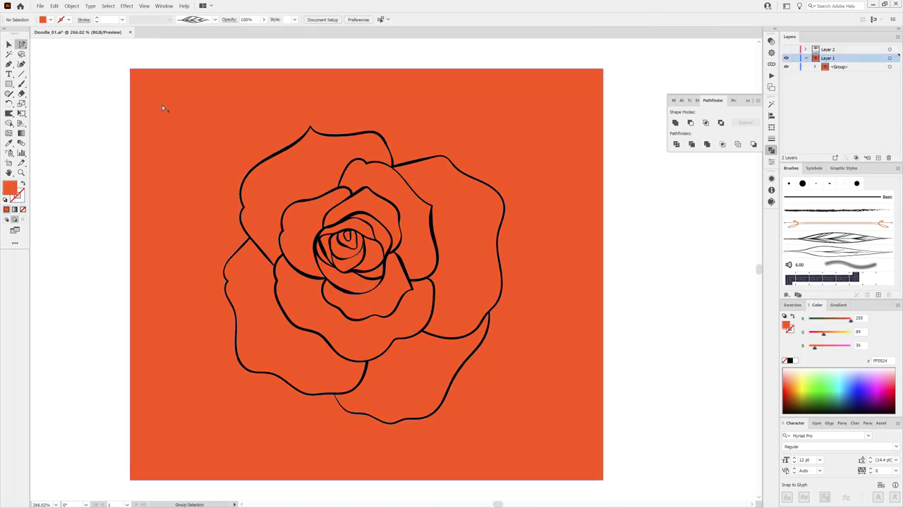
left_click(160, 105, "alt")
left_click(55, 5)
left_click(71, 45)
Step: Select the rose pieces with the Magic Wand and fill them pure white
left_click(9, 54)
left_click(367, 176)
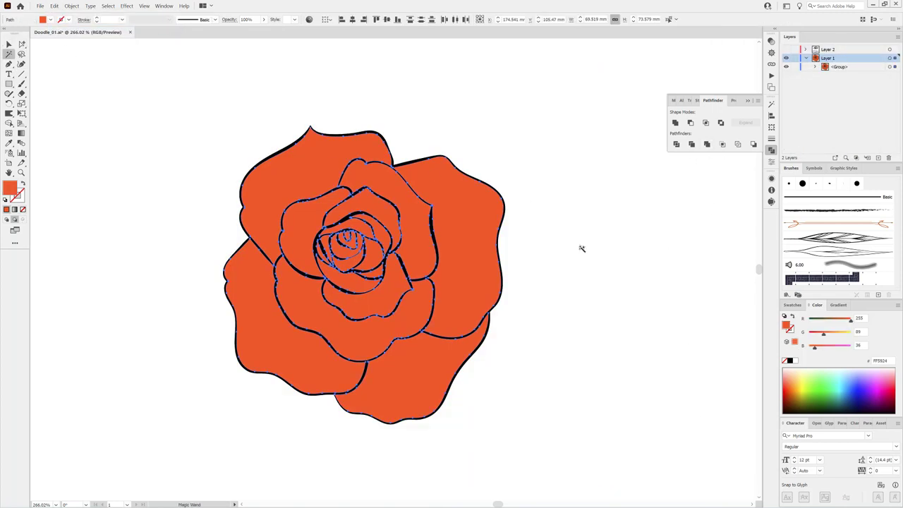
left_click_drag(816, 350, 848, 357)
left_click(795, 361)
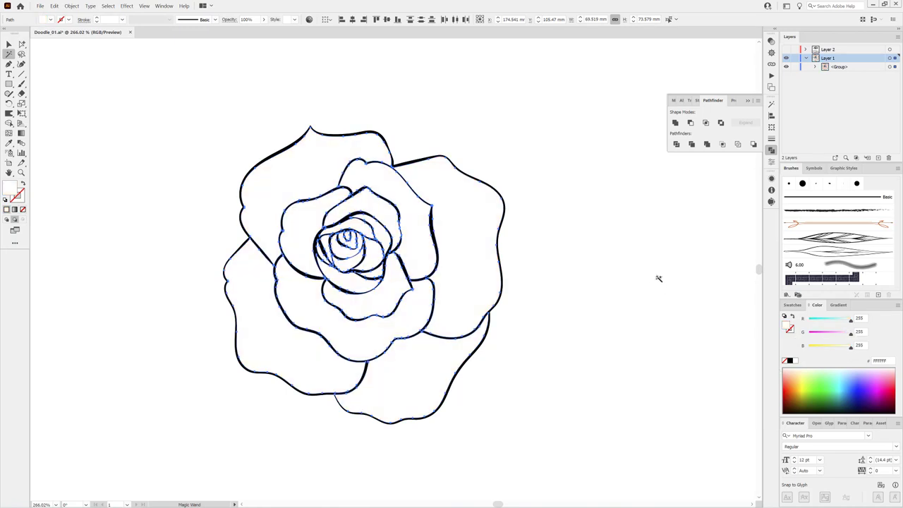
left_click(652, 81)
key("b")
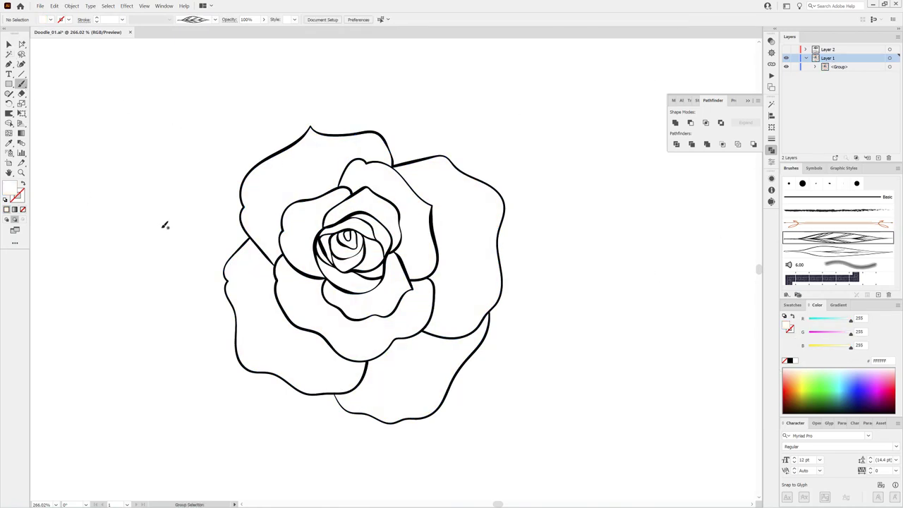
key("ctrl+0")
Step: With a black stroke, paint leaves at the rose's top right, bottom and right side
key("d")
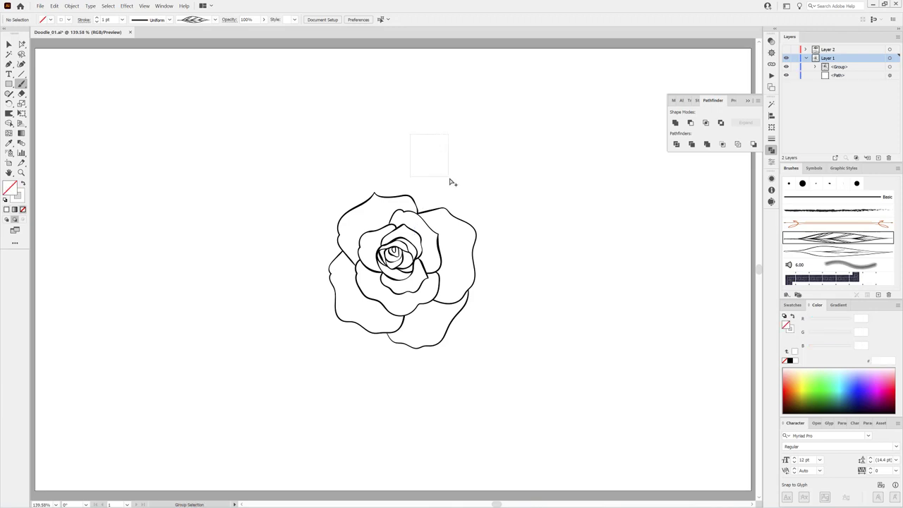
mouse_move(444, 148)
left_mouse_down()
mouse_move(418, 211)
mouse_move(486, 180)
left_mouse_up()
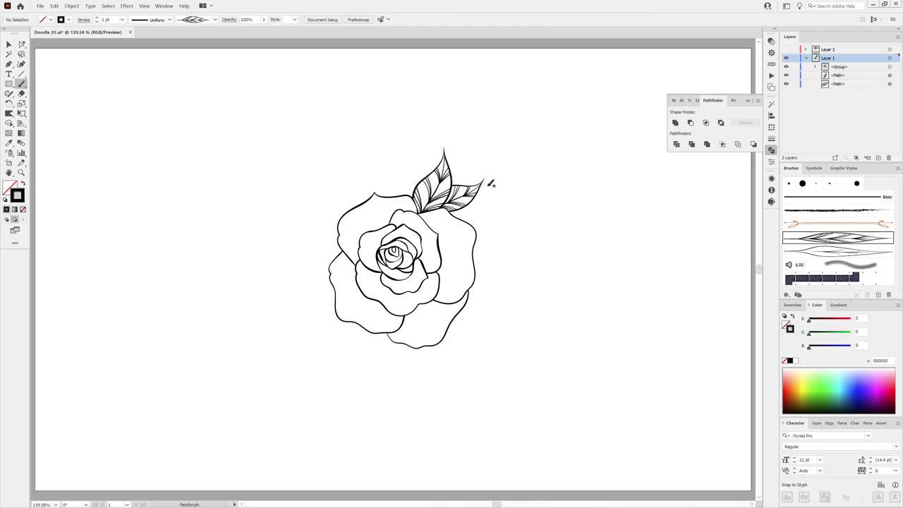
left_click_drag(370, 366, 361, 404)
left_click_drag(407, 344, 392, 381)
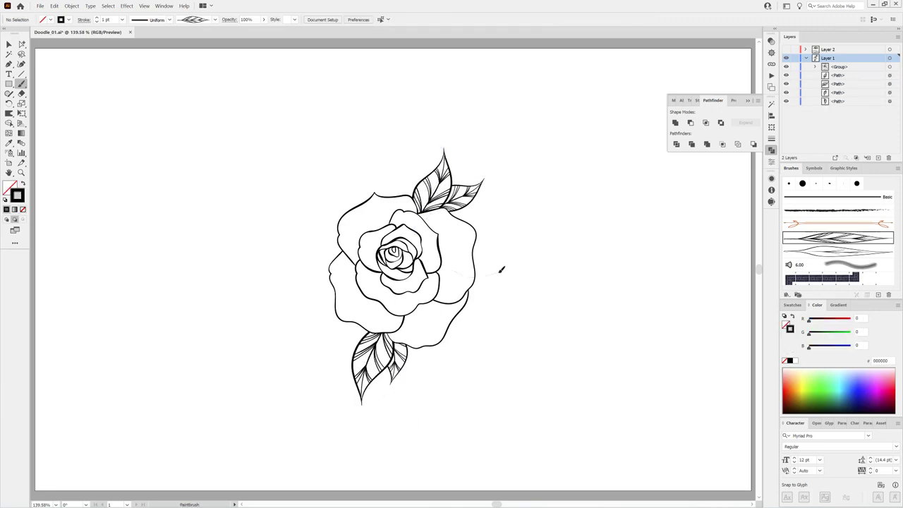
mouse_move(524, 280)
left_mouse_down()
mouse_move(473, 275)
mouse_move(494, 302)
left_mouse_up()
Step: Switch leaf brushes and paint leaves on the rose's left side and upper right
left_click(838, 251)
left_click_drag(280, 231, 340, 251)
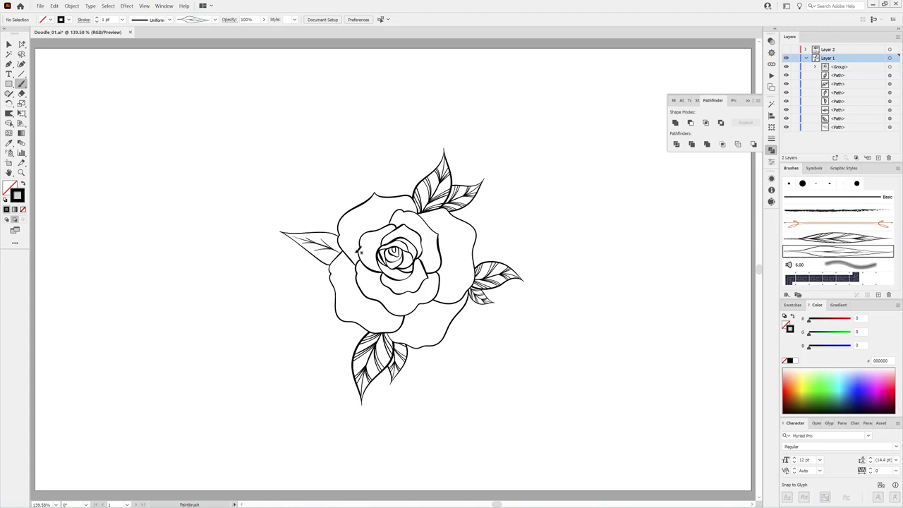
left_click_drag(326, 214, 339, 236)
left_click_drag(308, 289, 329, 266)
left_click_drag(439, 210, 470, 151)
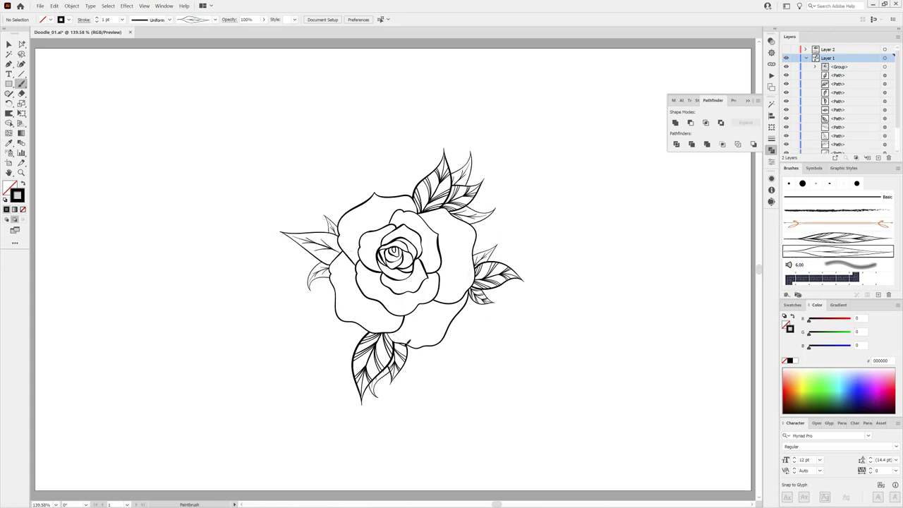
Step: With another leaf brush, add leaves at the rose's upper left, lower left and top
left_click(822, 237)
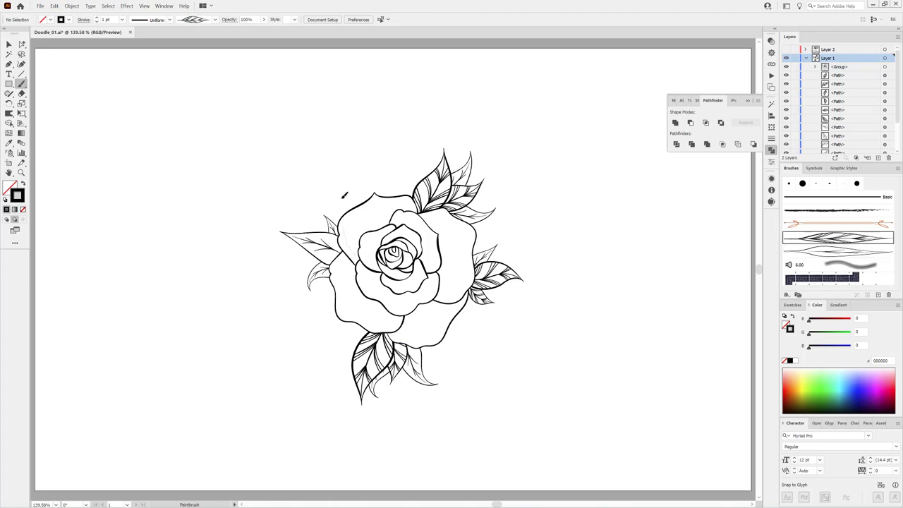
left_click_drag(345, 197, 332, 178)
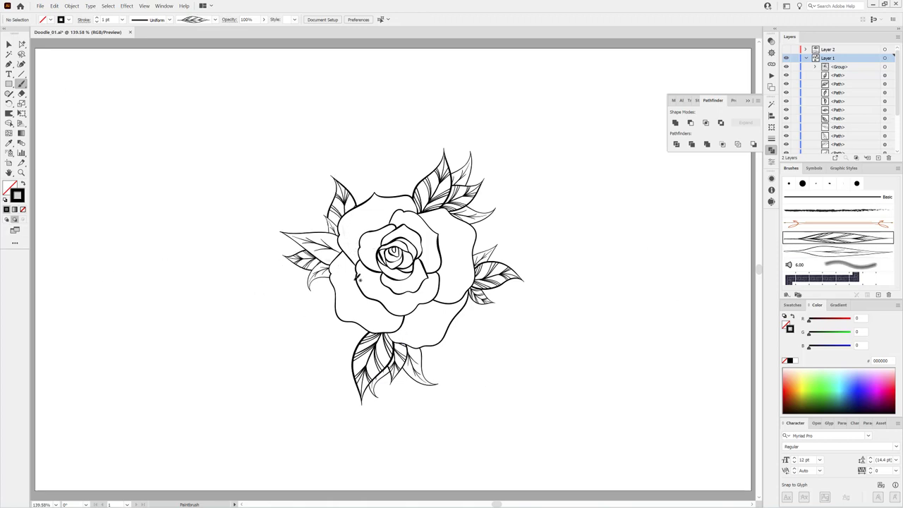
mouse_move(359, 304)
left_mouse_down()
mouse_move(300, 336)
mouse_move(320, 337)
mouse_move(251, 357)
mouse_move(311, 362)
left_mouse_up()
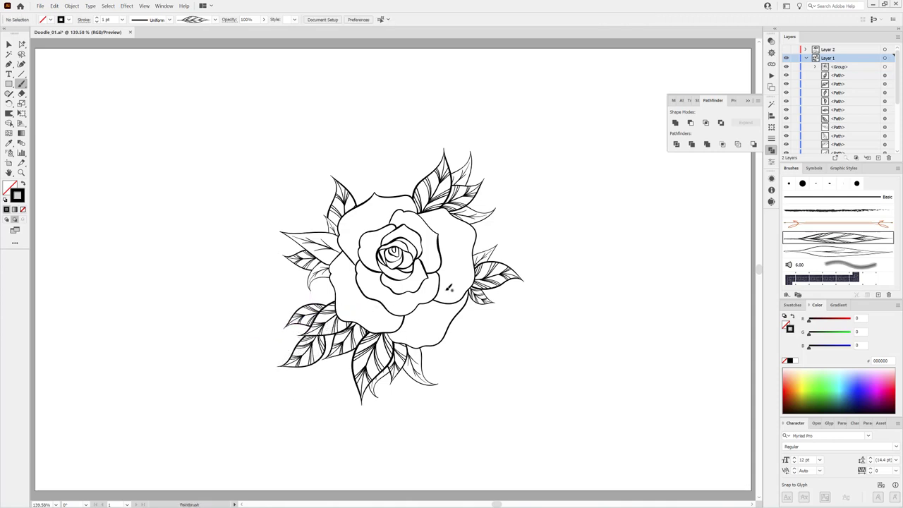
left_click_drag(408, 210, 402, 149)
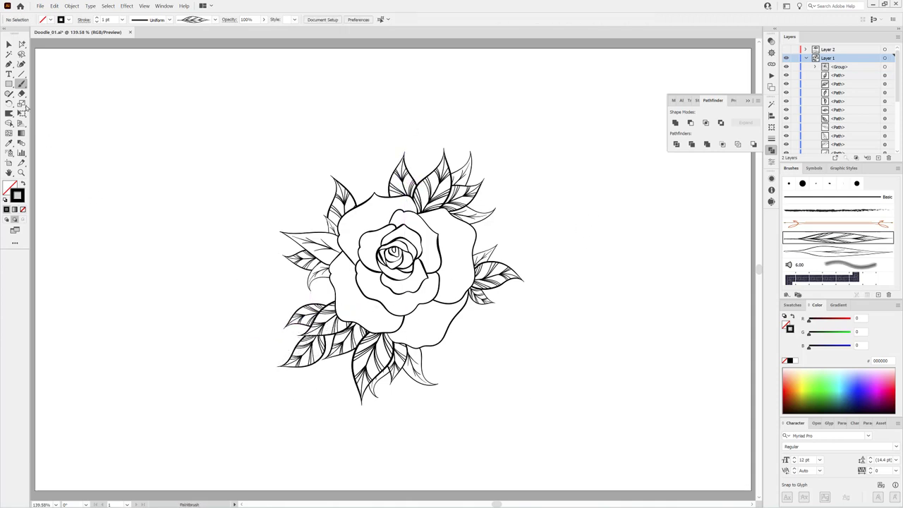
left_click_drag(21, 83, 56, 94)
Step: Paint stems running up-right and down-left from the rose with the filled brush
scroll(458, 239, "up", 2)
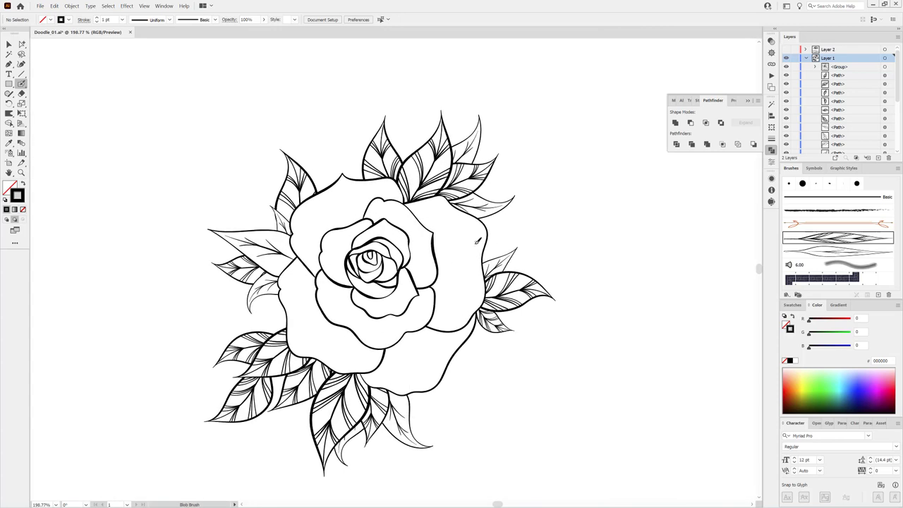
left_click_drag(577, 177, 607, 138)
key("ctrl+z")
double_click(23, 83)
left_click(494, 372)
left_click_drag(538, 214, 621, 150)
scroll(234, 302, "down", 3)
scroll(234, 302, "left", 2)
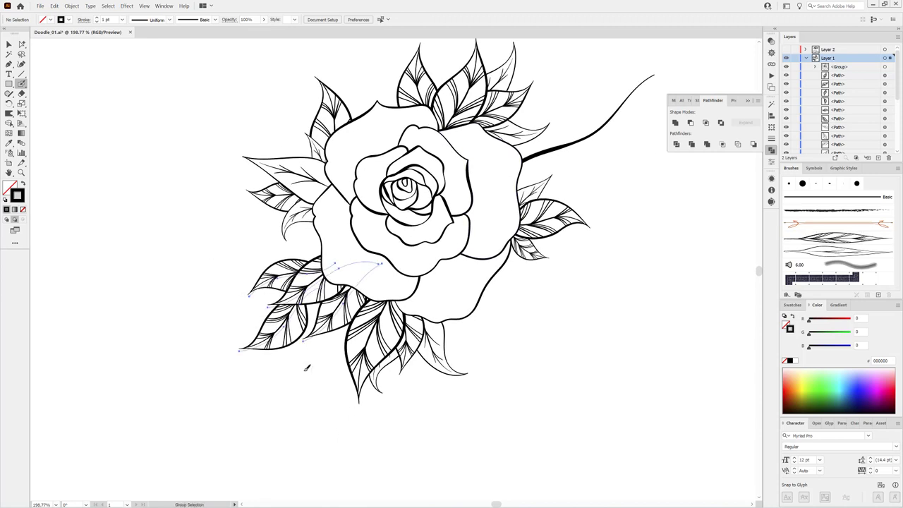
left_click_drag(365, 258, 141, 348)
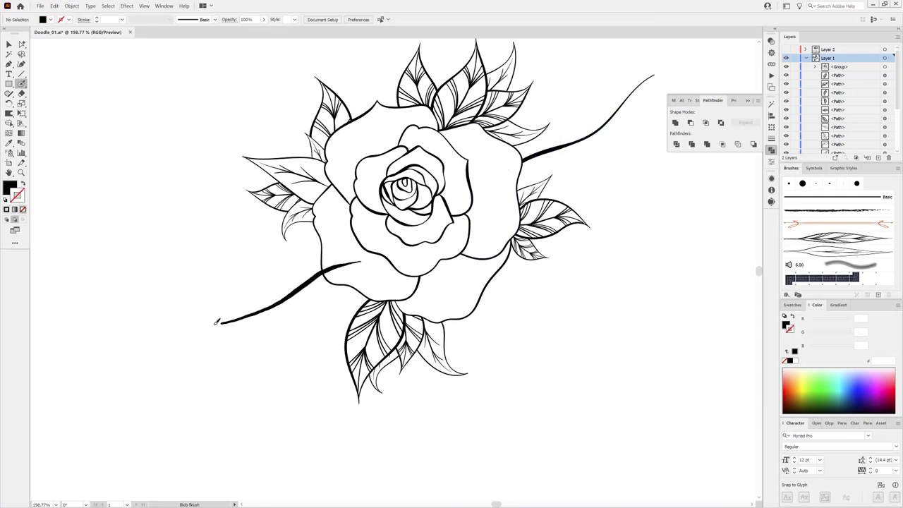
scroll(470, 281, "up", 3)
scroll(471, 281, "right", 2)
key("ctrl+z")
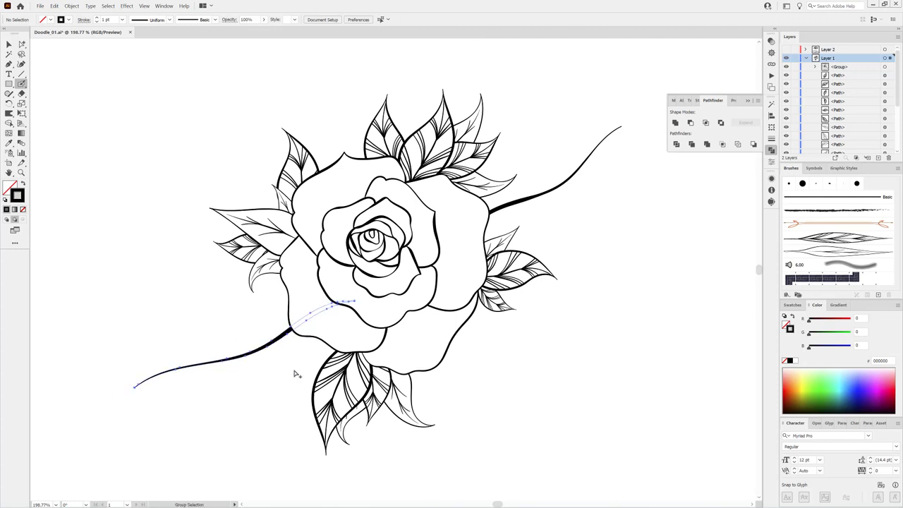
Step: Go back to the leaf Paintbrush and paint a hatched leaf beside the upper-right stem
key("shift+b")
left_click(22, 84)
left_click(61, 84)
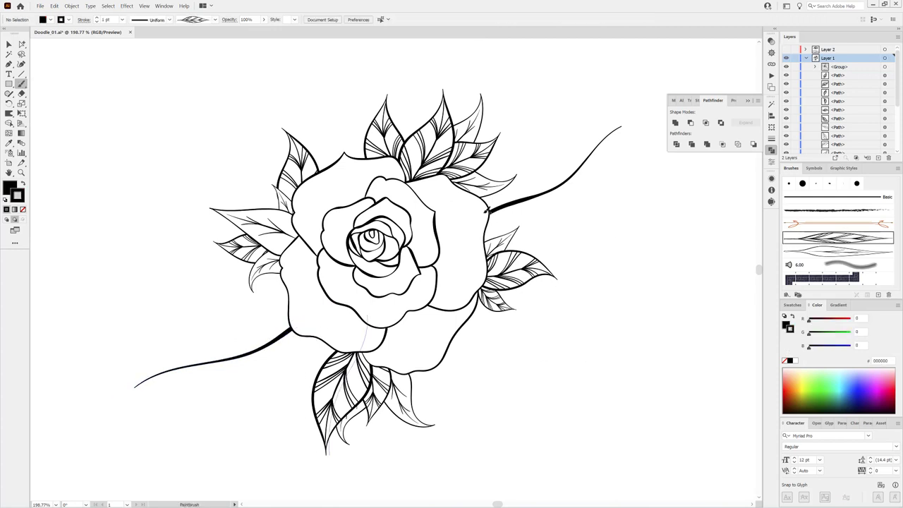
left_click_drag(527, 157, 495, 206)
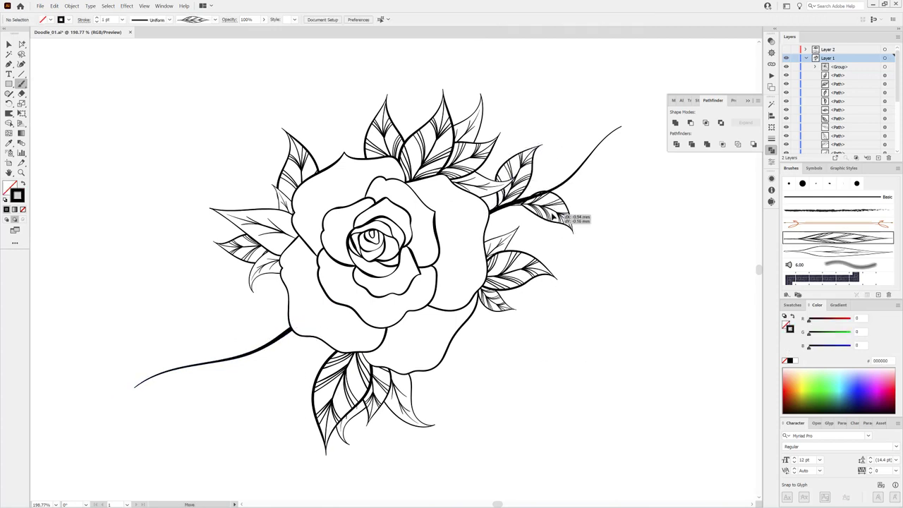
left_click_drag(565, 217, 558, 221)
left_click(53, 6)
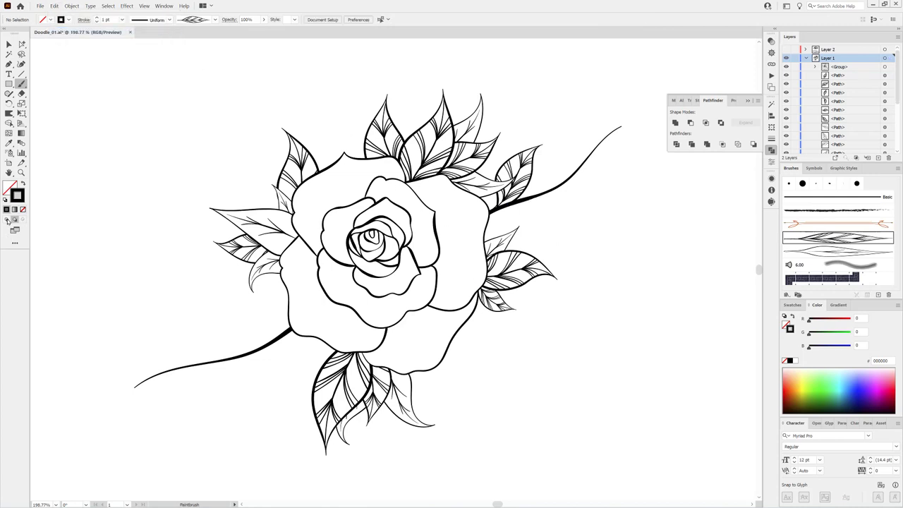
Step: Add hatched leaves along the upper-right stem out to its branch tip
left_click_drag(507, 205, 568, 224)
left_click_drag(554, 189, 574, 131)
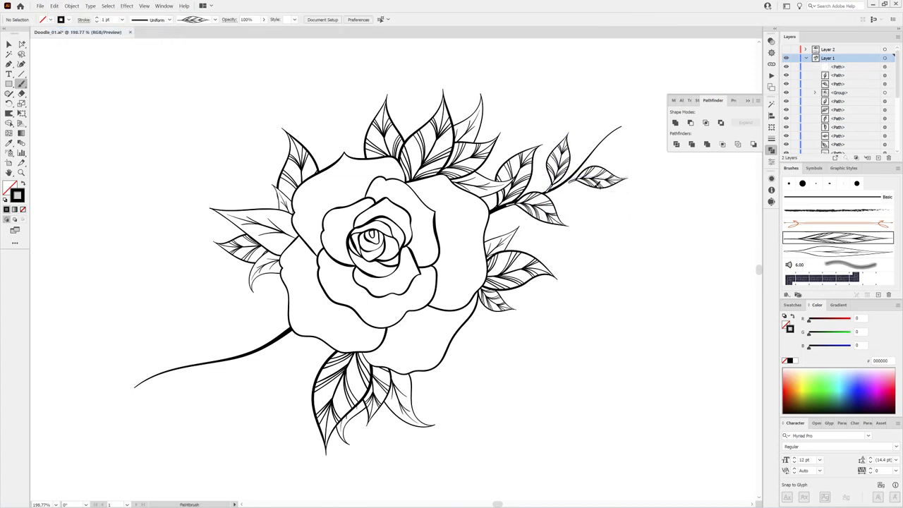
left_click_drag(599, 188, 580, 196)
left_click_drag(591, 158, 583, 119)
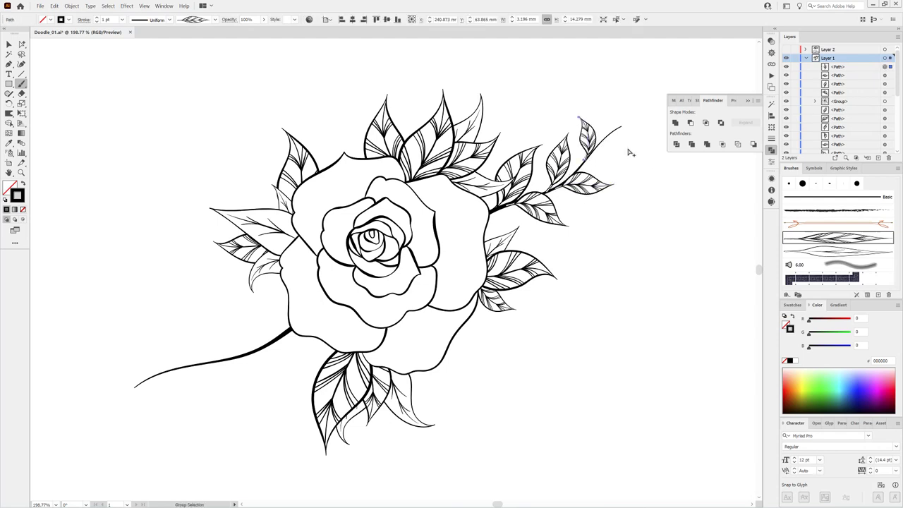
mouse_move(594, 151)
left_mouse_down()
mouse_move(633, 161)
mouse_move(653, 107)
left_mouse_up()
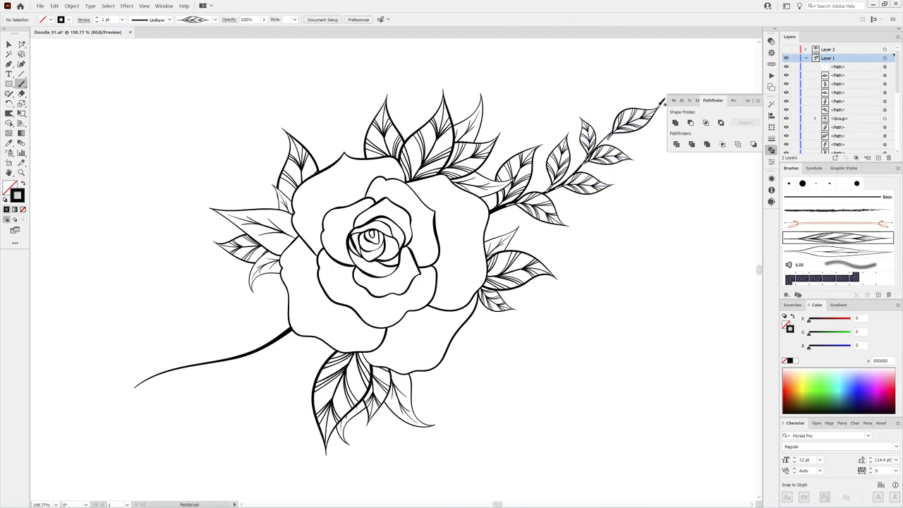
Step: Add hatched leaves above, below and along the lower-left stem to its end
left_click_drag(281, 337, 252, 384)
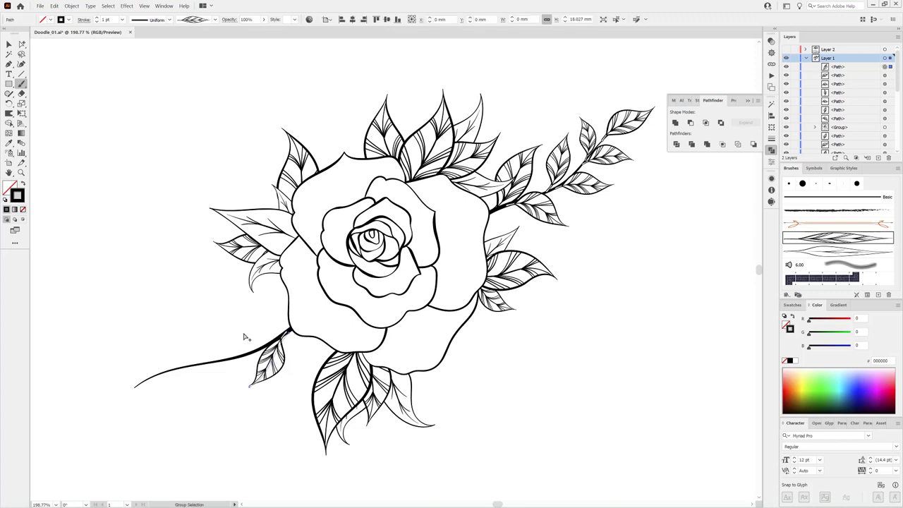
left_click_drag(287, 330, 227, 318)
mouse_move(255, 348)
left_mouse_down()
mouse_move(196, 412)
mouse_move(237, 387)
left_mouse_up()
mouse_move(170, 342)
left_mouse_down()
mouse_move(157, 338)
mouse_move(110, 421)
left_mouse_up()
key("ctrl+shift+a")
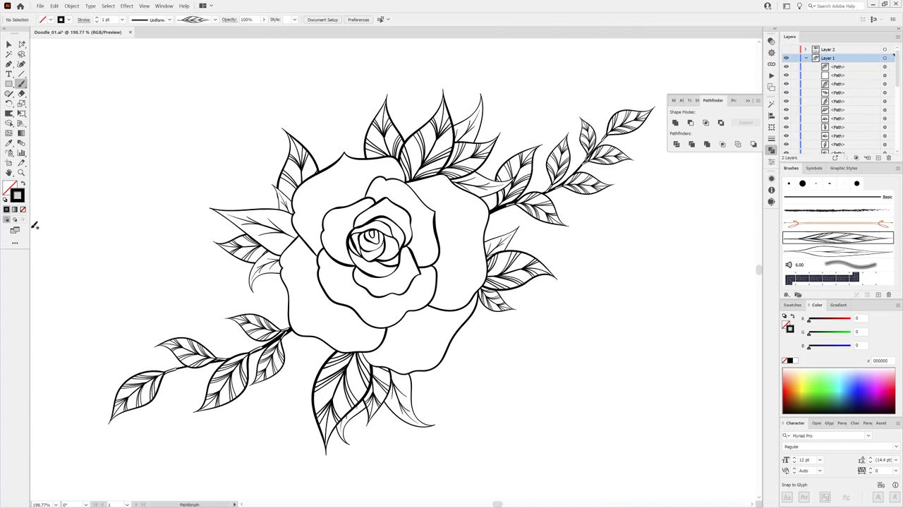
left_click_drag(169, 404, 168, 406)
left_click_drag(275, 339, 213, 327)
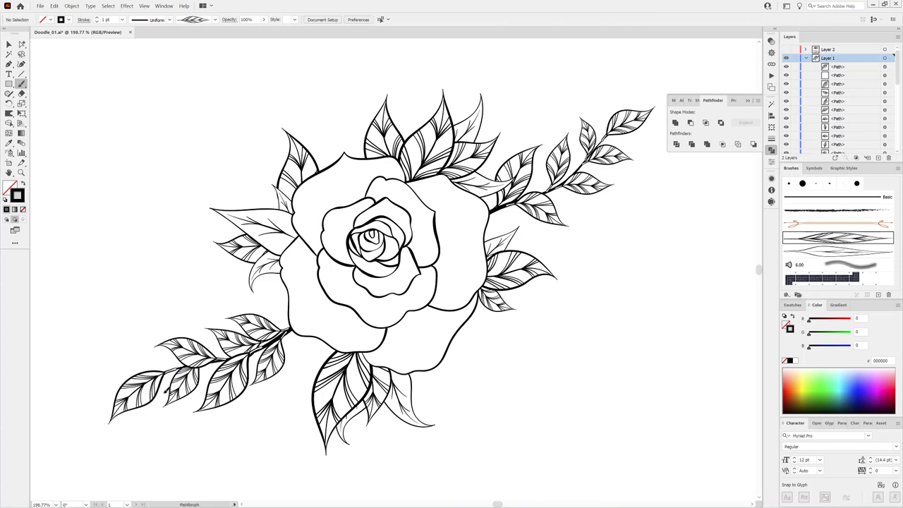
key("ctrl+shift+a")
Step: Fill gaps right of the rose, below it and toward the left branch with extra leaves
left_click_drag(487, 225, 544, 211)
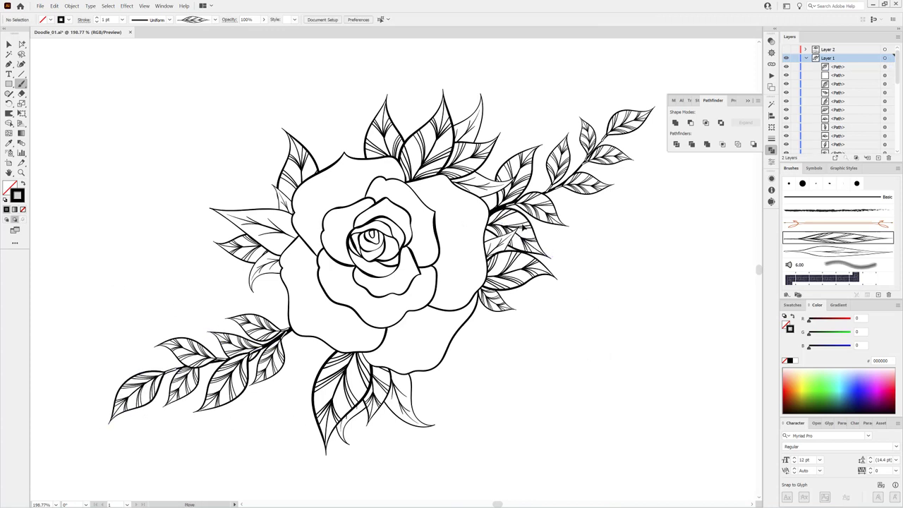
left_click_drag(491, 244, 550, 256)
key("ctrl+shift+a")
mouse_move(530, 182)
left_mouse_down()
mouse_move(536, 176)
mouse_move(600, 211)
left_mouse_up()
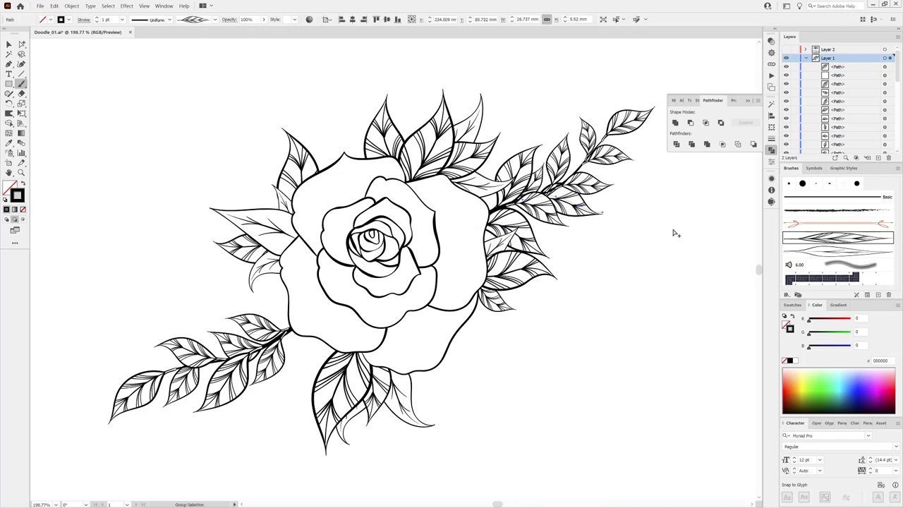
left_click_drag(342, 282, 293, 371)
left_click_drag(324, 303, 296, 360)
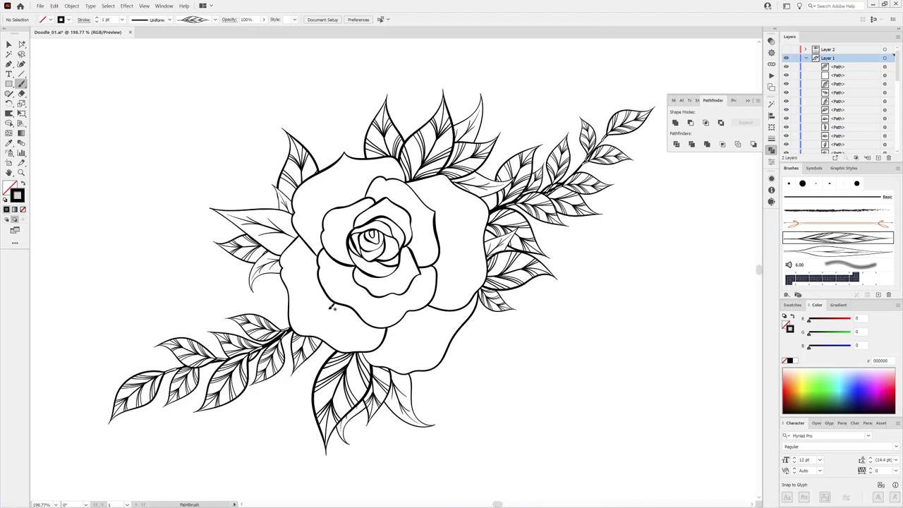
left_click_drag(289, 324, 226, 283)
left_click_drag(411, 369, 465, 399)
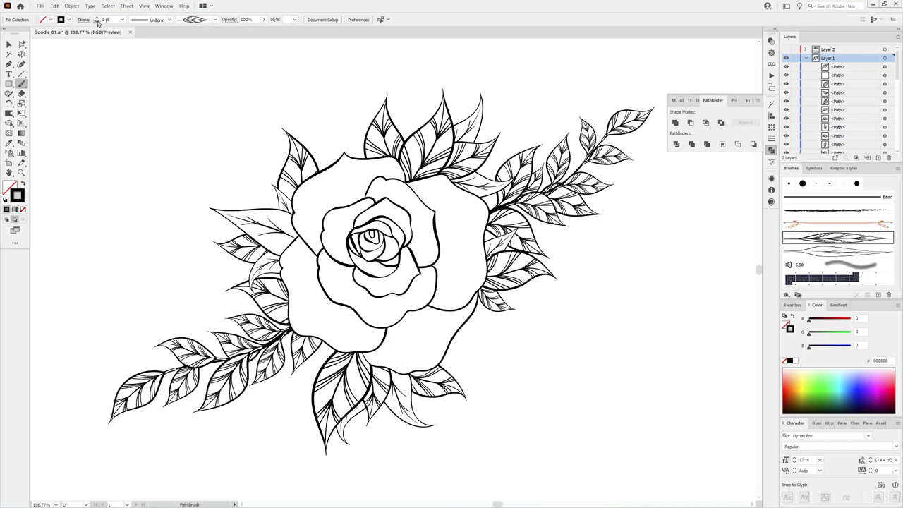
Step: Paint thin 0.75 pt curved leaves at the rose's right, lower right and top left
left_click_drag(474, 296, 536, 315)
left_click_drag(477, 319, 451, 353)
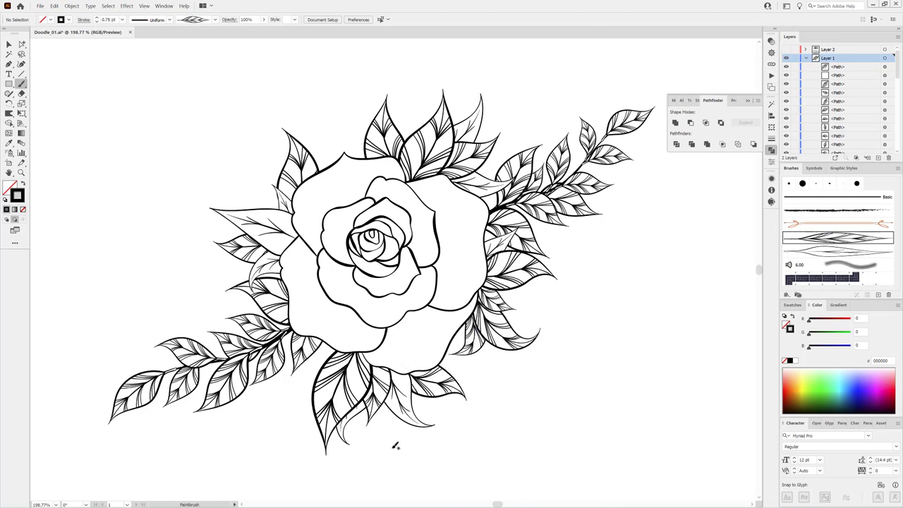
left_click_drag(319, 134, 319, 137)
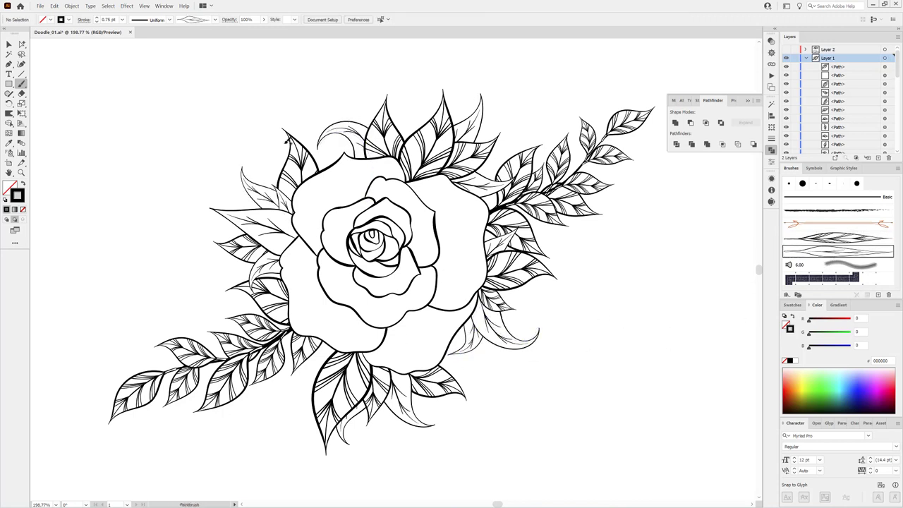
key("ctrl+0")
scroll(484, 252, "up", 3)
scroll(487, 247, "up", 1)
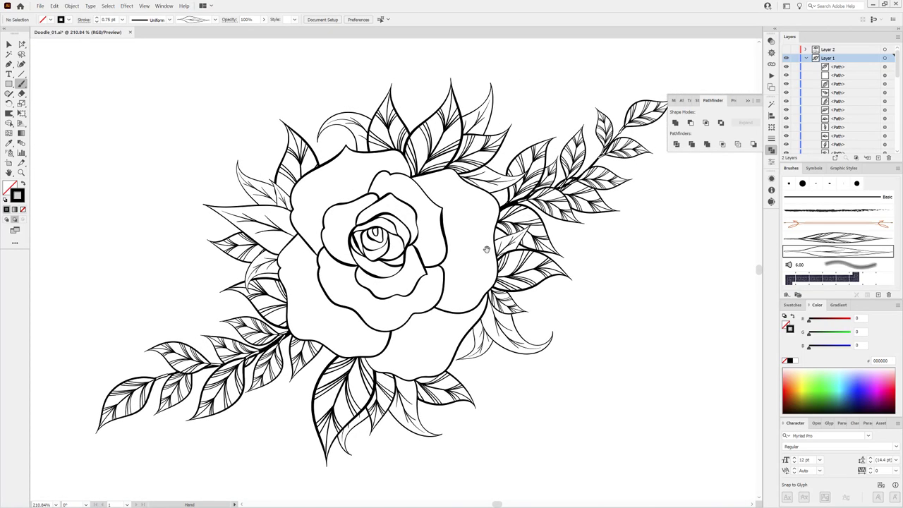
scroll(487, 212, "up", 2)
key("shift+b")
scroll(487, 212, "up", 3)
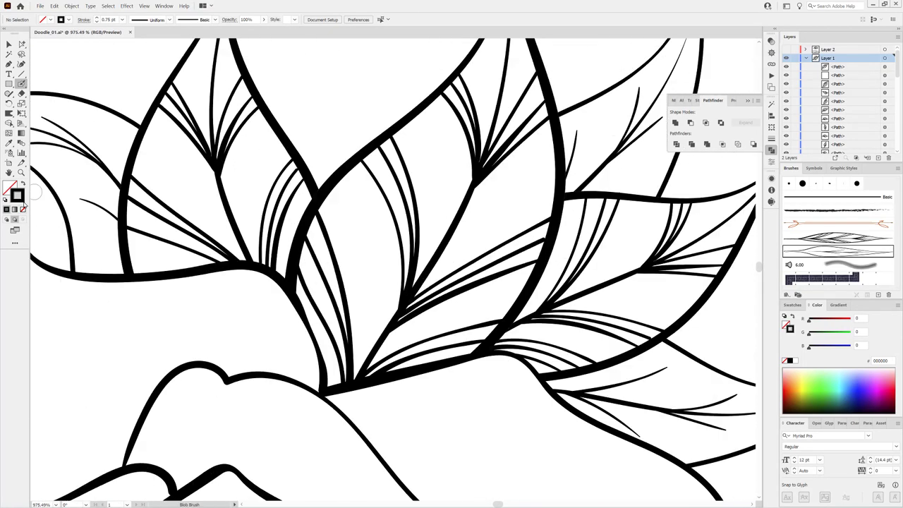
Step: Draw Blob Brush spiral curls along the veins of the leaves above the rose
double_click(20, 83)
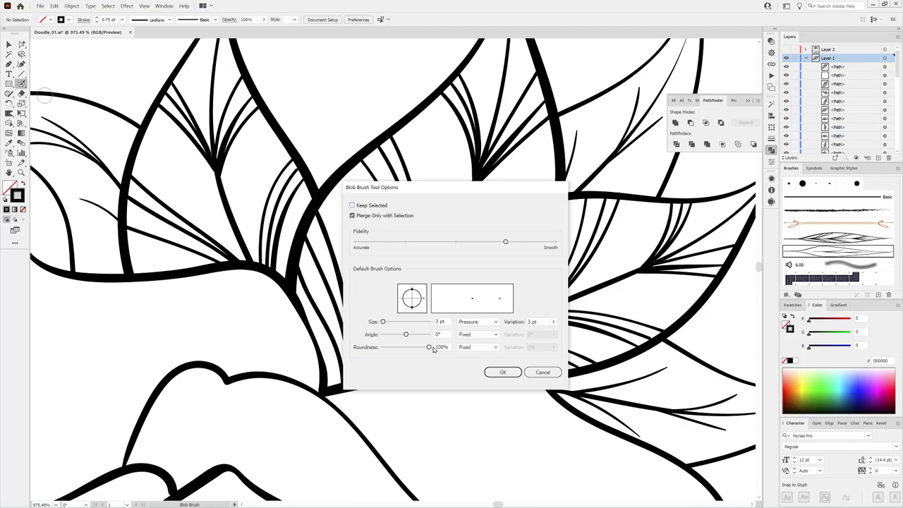
left_click(545, 372)
left_click_drag(399, 288, 363, 267)
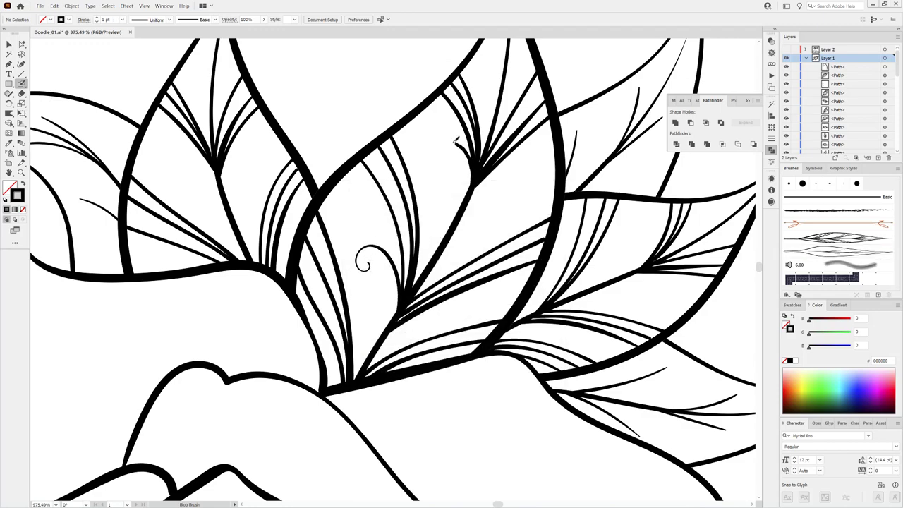
left_click_drag(460, 168, 433, 151)
left_click_drag(519, 198, 424, 160)
left_click_drag(388, 131, 425, 141)
left_click_drag(296, 296, 327, 290)
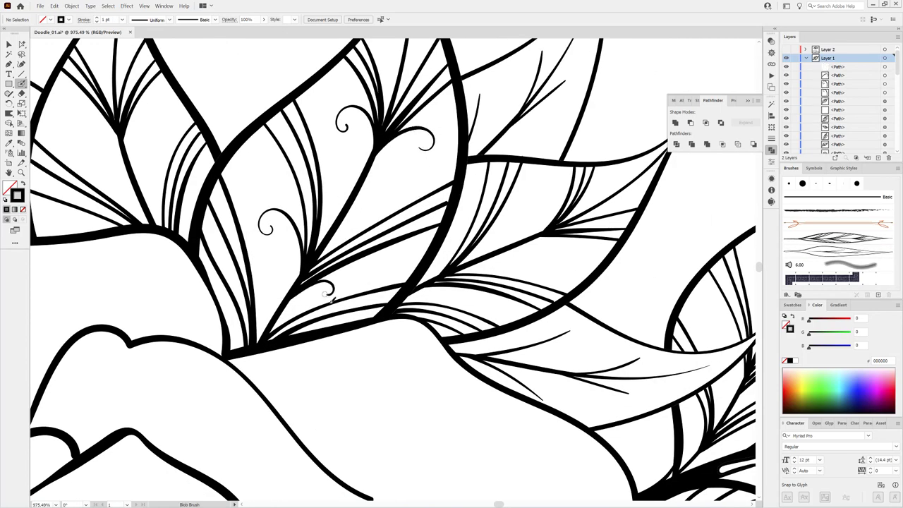
left_click_drag(480, 142, 511, 188)
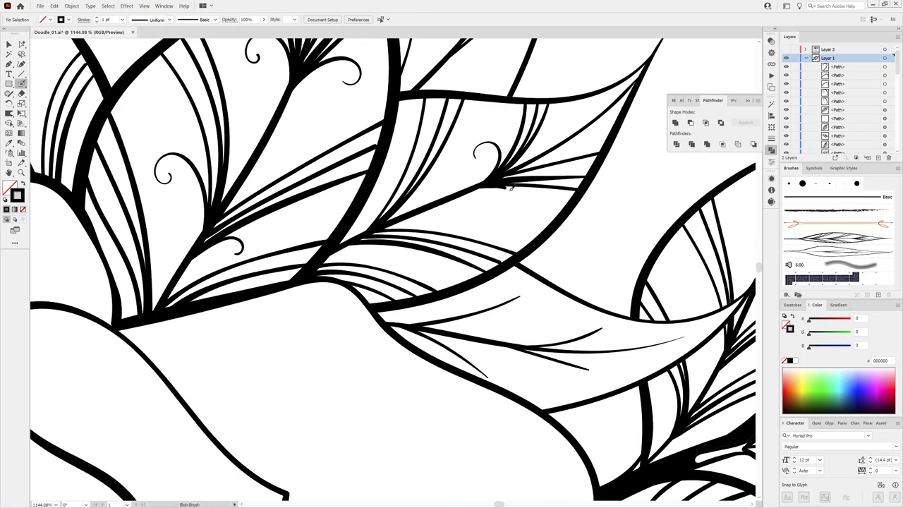
Step: Add small spiral curls and a hanging curl on the lower leaves' veins
scroll(381, 245, "down", 3)
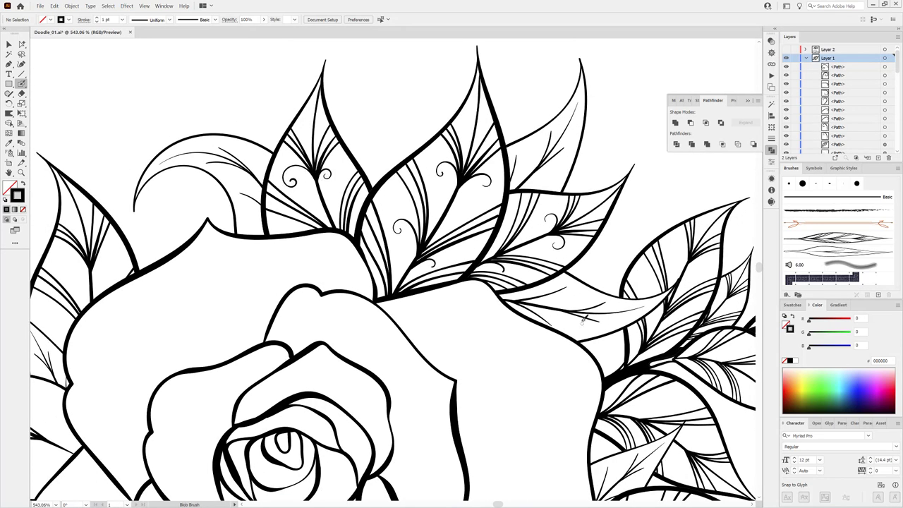
scroll(367, 268, "down", 5)
scroll(367, 268, "right", 5)
scroll(436, 337, "down", 1)
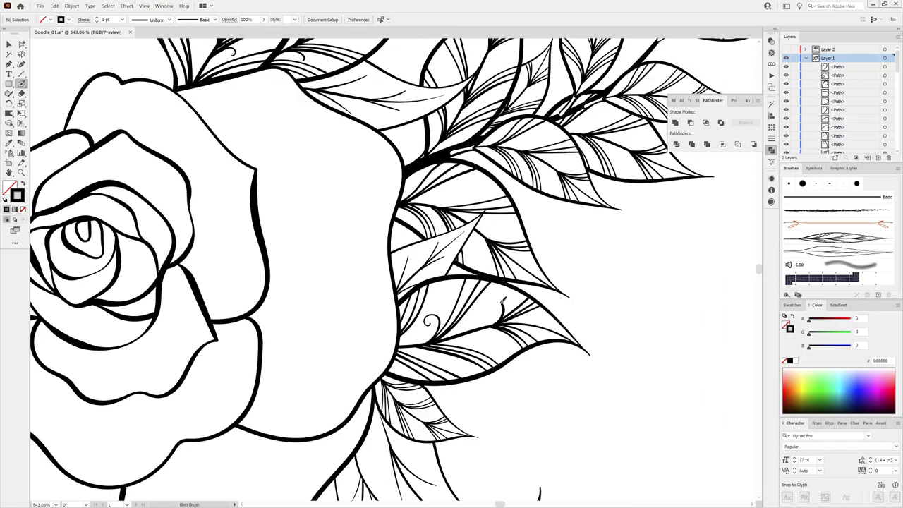
scroll(445, 359, "down", 8)
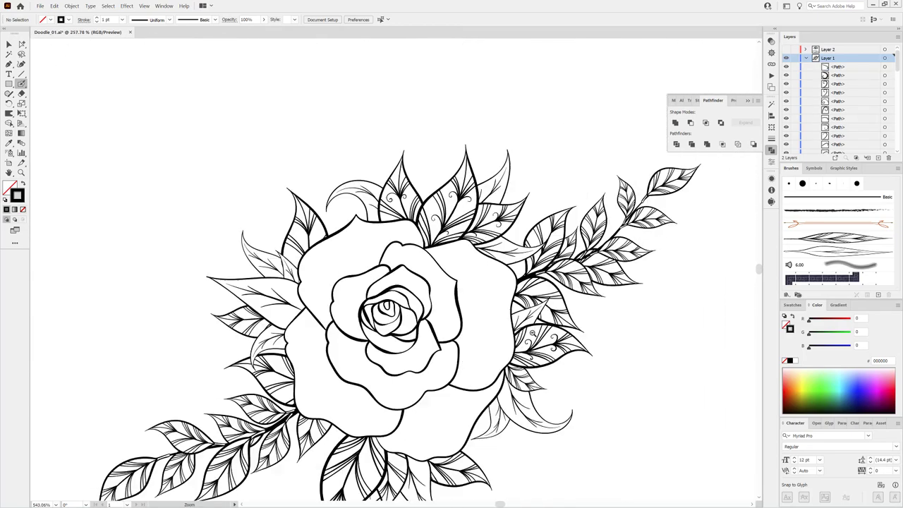
scroll(423, 296, "up", 2)
scroll(402, 249, "up", 8)
left_click_drag(405, 303, 416, 290)
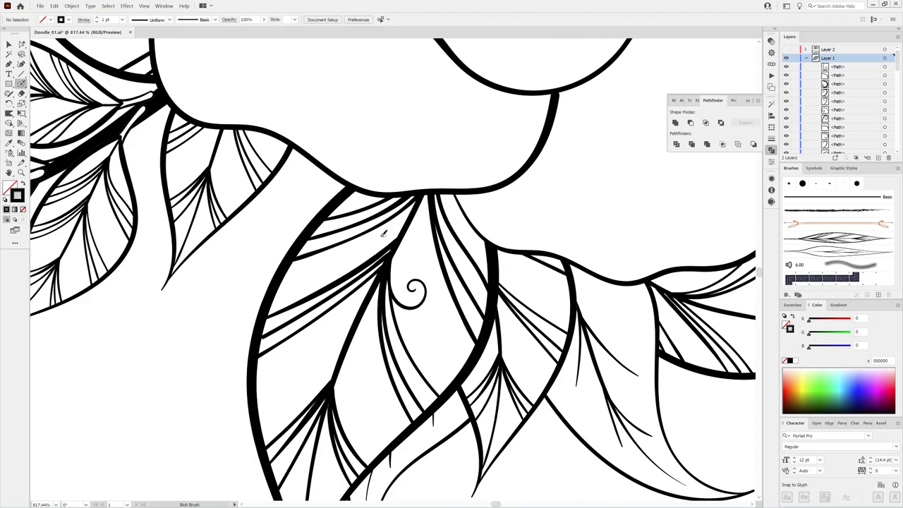
left_click_drag(360, 252, 359, 247)
left_click_drag(367, 347, 355, 392)
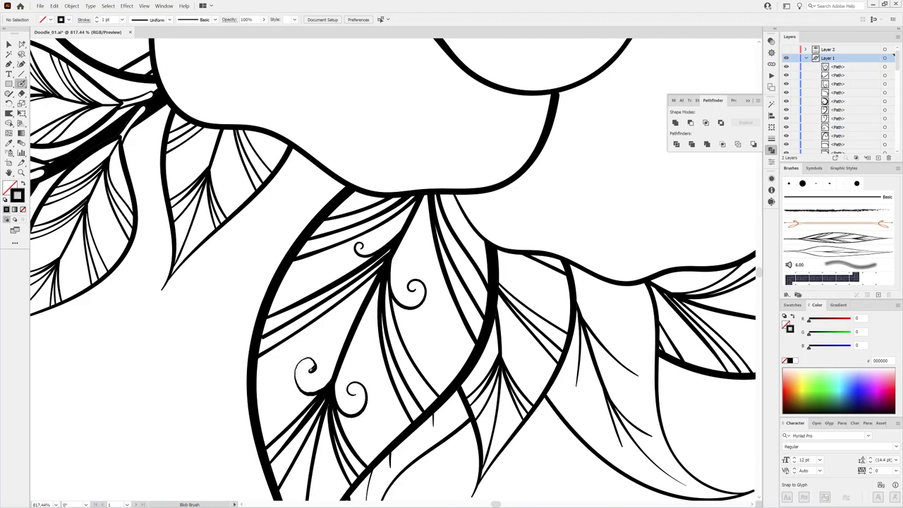
Step: Zoom in close on a leaf and add two fine vein lines inside it
key("ctrl+0")
scroll(465, 288, "up", 5)
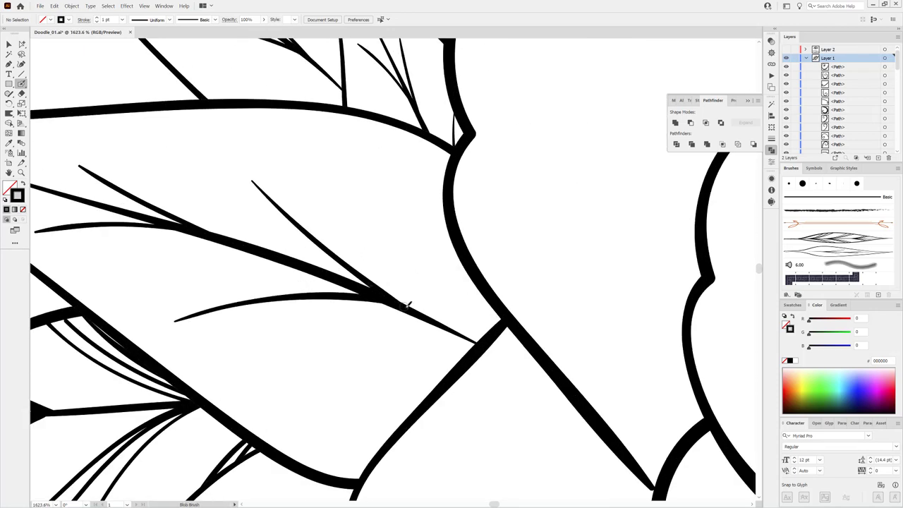
left_click_drag(408, 305, 384, 189)
key("ctrl+z")
left_click_drag(353, 329, 455, 235)
left_click_drag(254, 267, 397, 228)
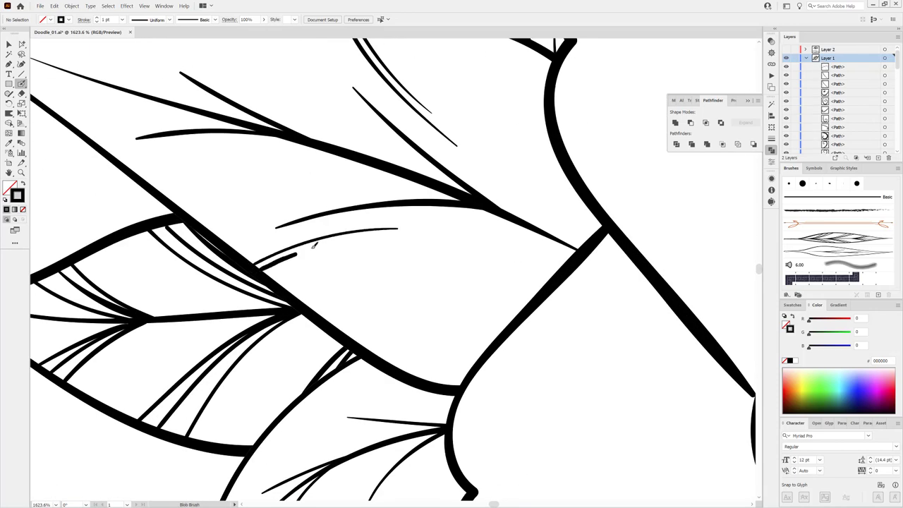
Step: Add several more fine vein strokes to the lower leaf
scroll(315, 245, "down", 3)
scroll(321, 229, "down", 2)
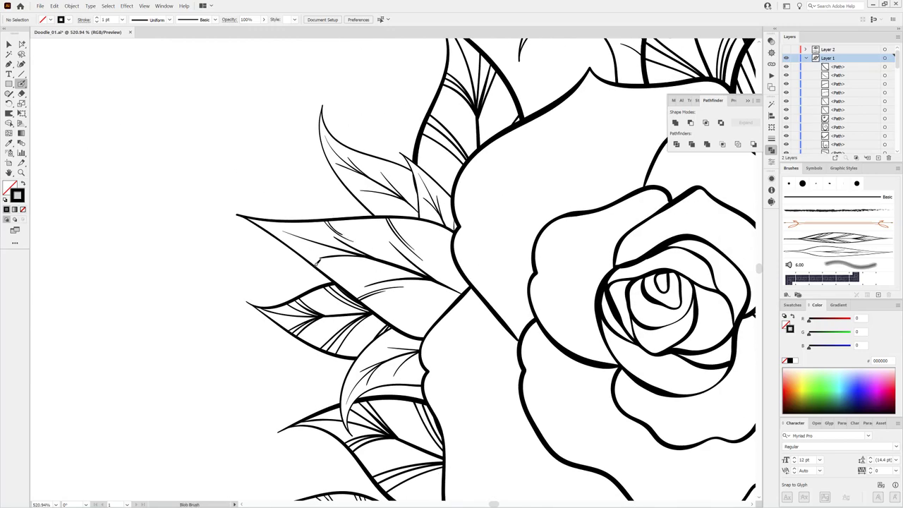
scroll(582, 310, "down", 5)
scroll(424, 297, "up", 4)
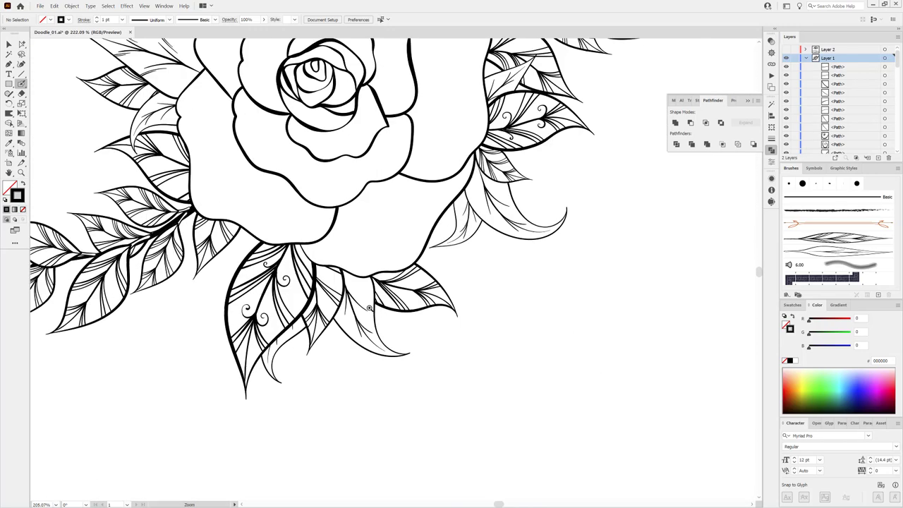
scroll(395, 268, "up", 4)
mouse_move(381, 239)
left_mouse_down()
mouse_move(468, 341)
mouse_move(429, 325)
left_mouse_up()
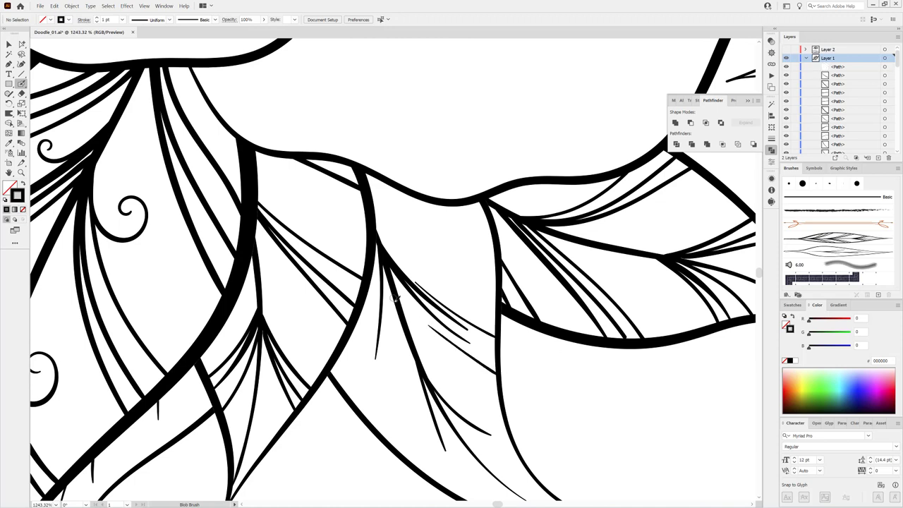
mouse_move(374, 333)
left_mouse_down()
mouse_move(353, 403)
mouse_move(384, 321)
left_mouse_up()
left_click_drag(512, 371, 406, 195)
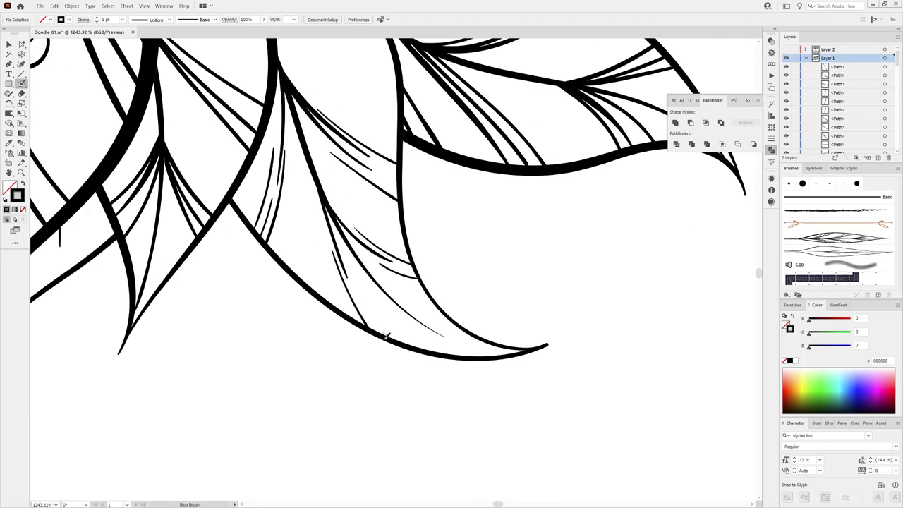
scroll(515, 310, "down", 10)
scroll(494, 324, "up", 1)
scroll(487, 339, "down", 1)
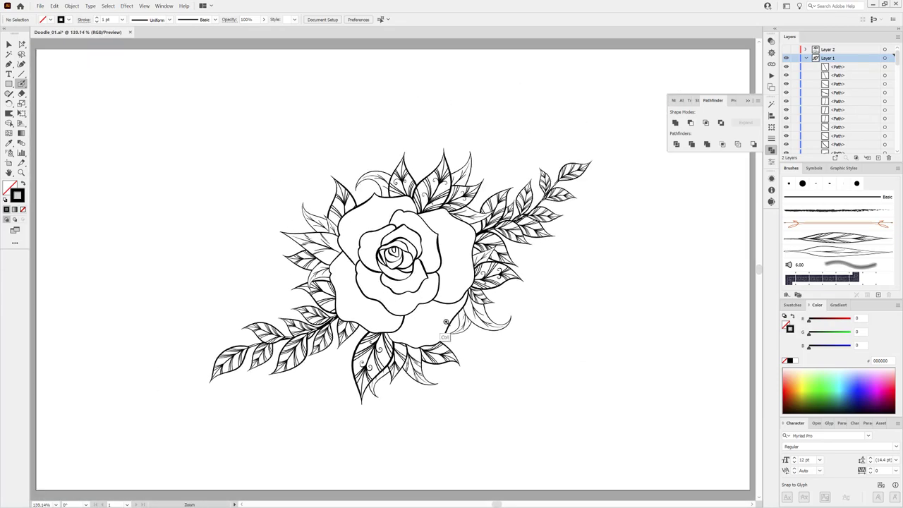
scroll(484, 346, "up", 3)
Step: Paint a long Blob Brush stem from the rose to the lower right and send it to back
scroll(484, 346, "up", 3)
key("Return")
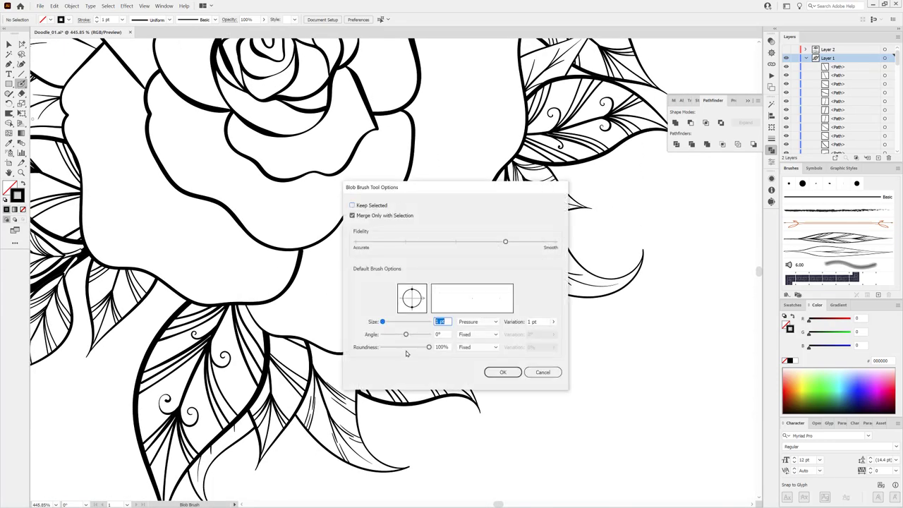
key("Return")
left_click_drag(380, 303, 701, 422)
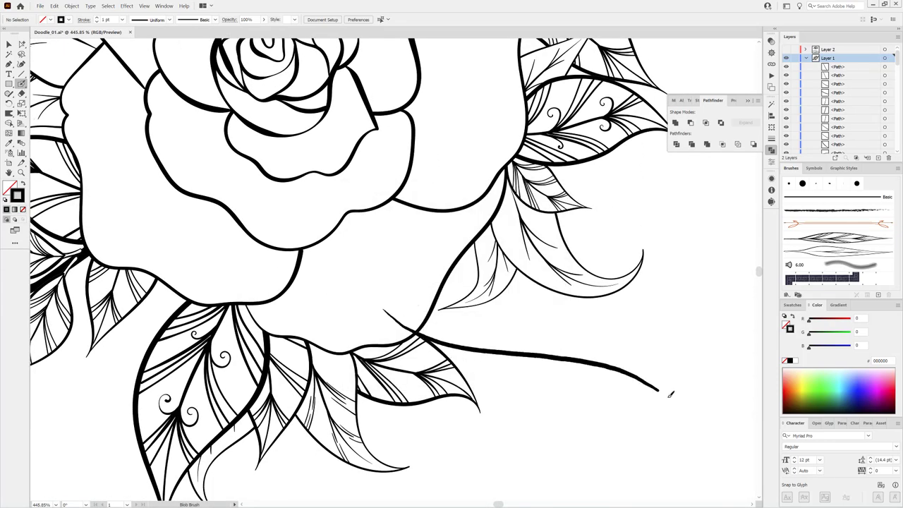
right_click(464, 280)
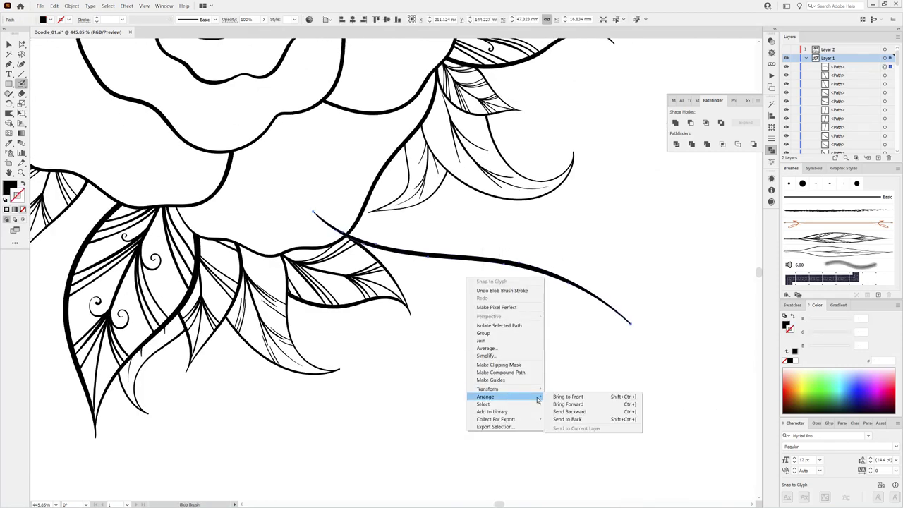
left_click(572, 419)
left_click(406, 236, "ctrl")
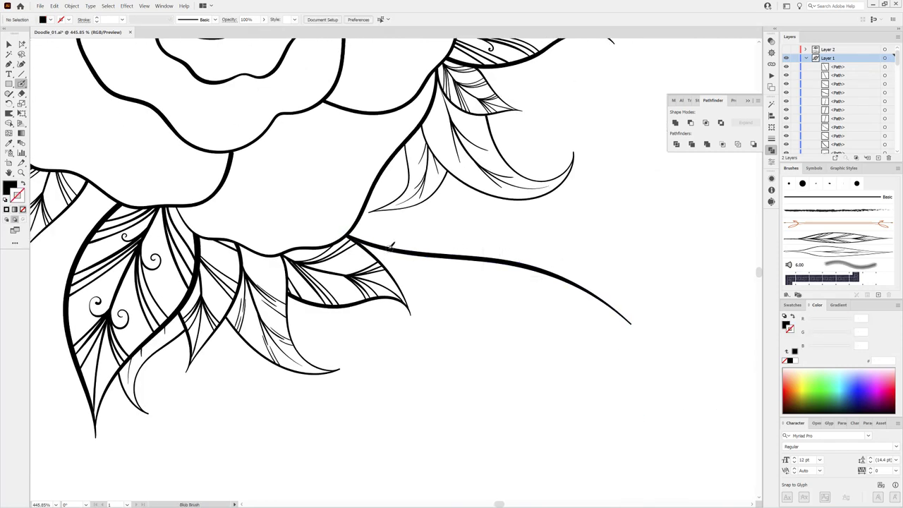
Step: Paint solid black blade leaves along the stem out to its tip
left_click_drag(399, 254, 522, 319)
left_click_drag(455, 258, 533, 230)
mouse_move(520, 267)
left_mouse_down()
mouse_move(575, 331)
mouse_move(583, 259)
mouse_move(624, 266)
mouse_move(623, 344)
left_mouse_up()
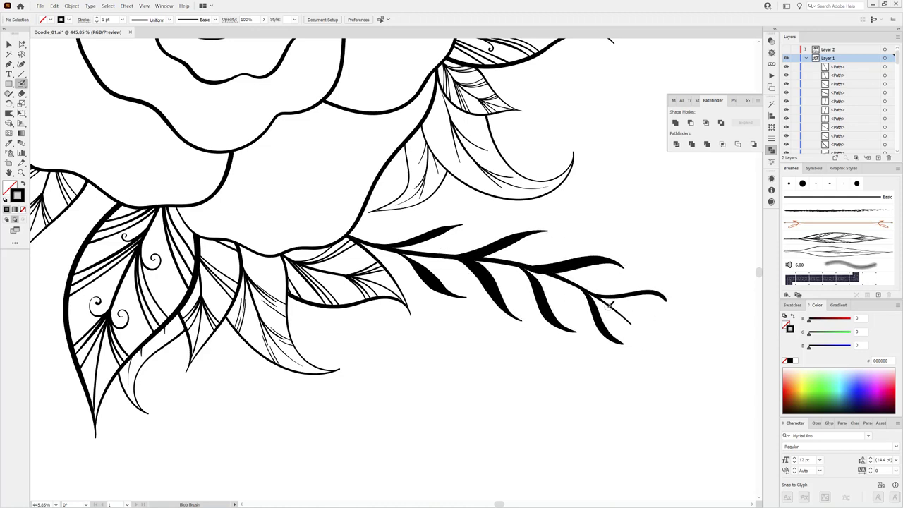
left_click_drag(611, 303, 667, 343)
scroll(617, 367, "down", 3)
scroll(617, 367, "down", 3)
scroll(504, 270, "up", 8)
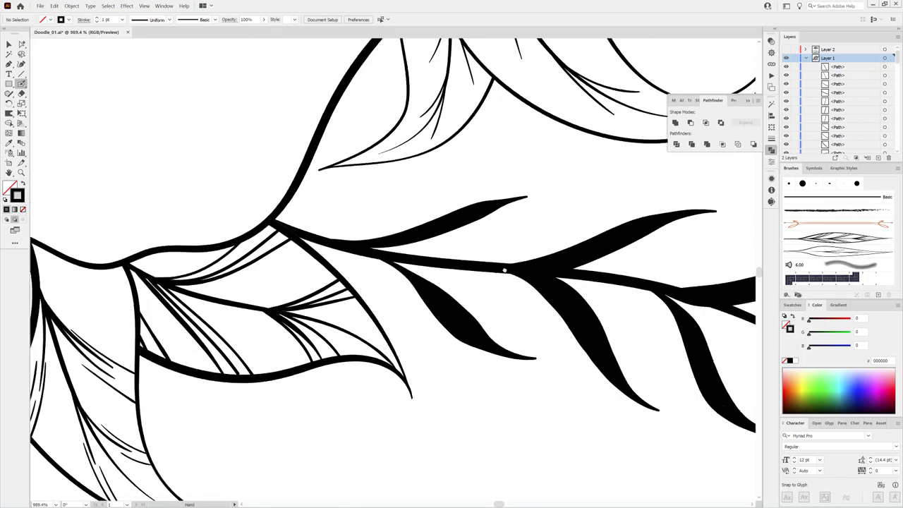
Step: Add four small spiral curls along the stem's upper and lower edges
mouse_move(331, 242)
left_mouse_down()
mouse_move(369, 238)
mouse_move(392, 301)
left_mouse_up()
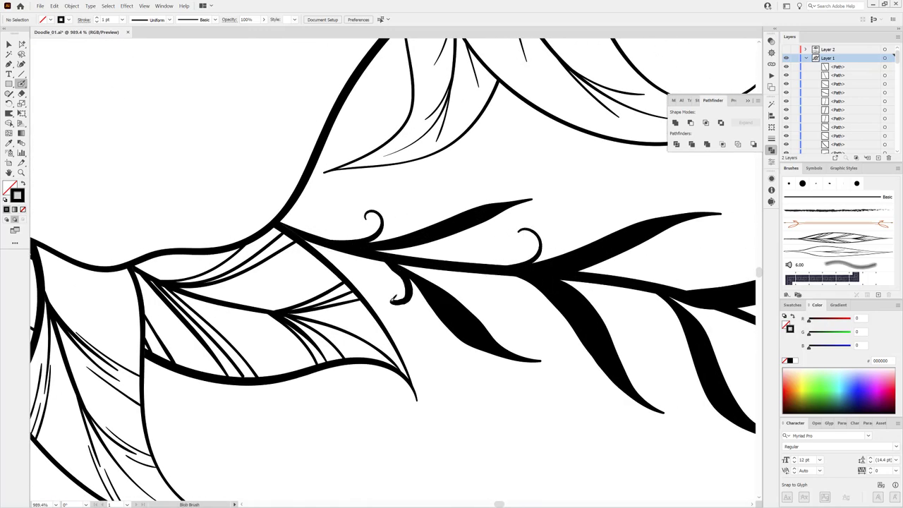
left_click_drag(536, 282, 288, 240)
left_click_drag(468, 244, 475, 230)
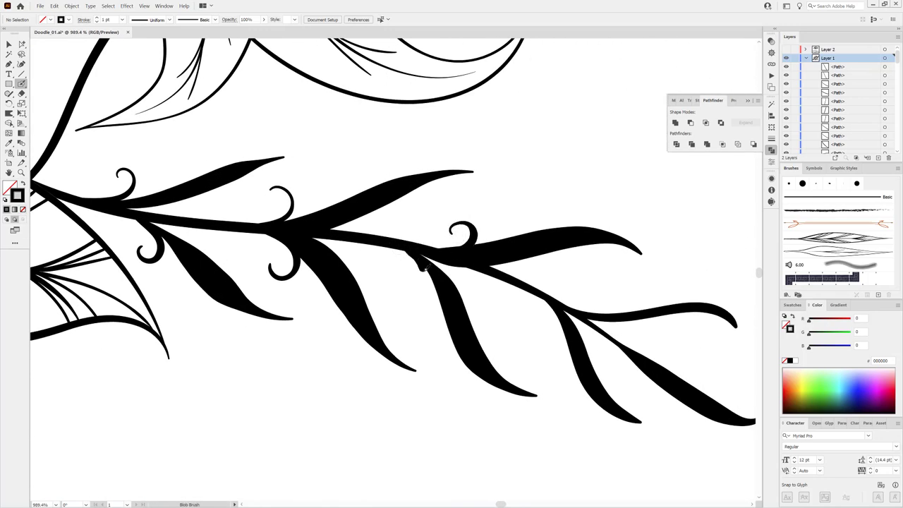
left_click_drag(421, 263, 409, 280)
scroll(536, 321, "down", 5, "alt")
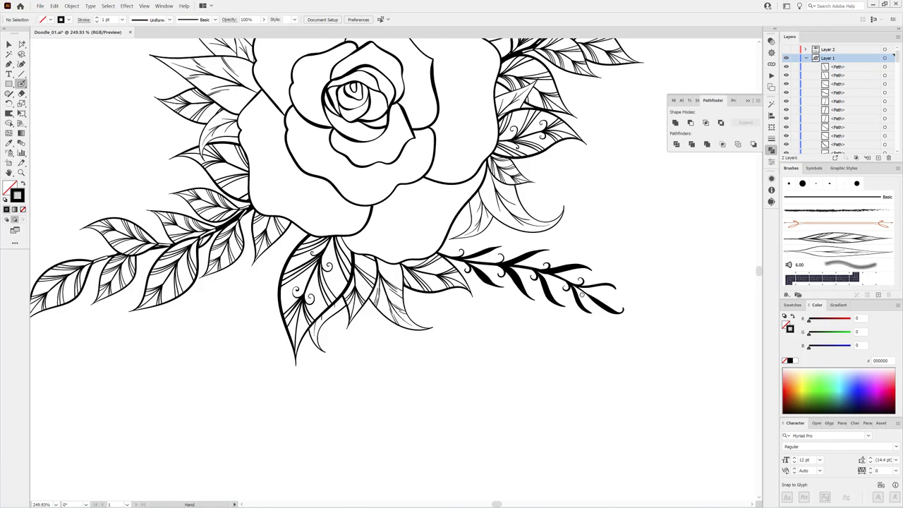
Step: Paint a thick branching stem with left-curving branches beneath the rose
scroll(484, 185, "up", 3, "alt")
left_click_drag(484, 185, 374, 402)
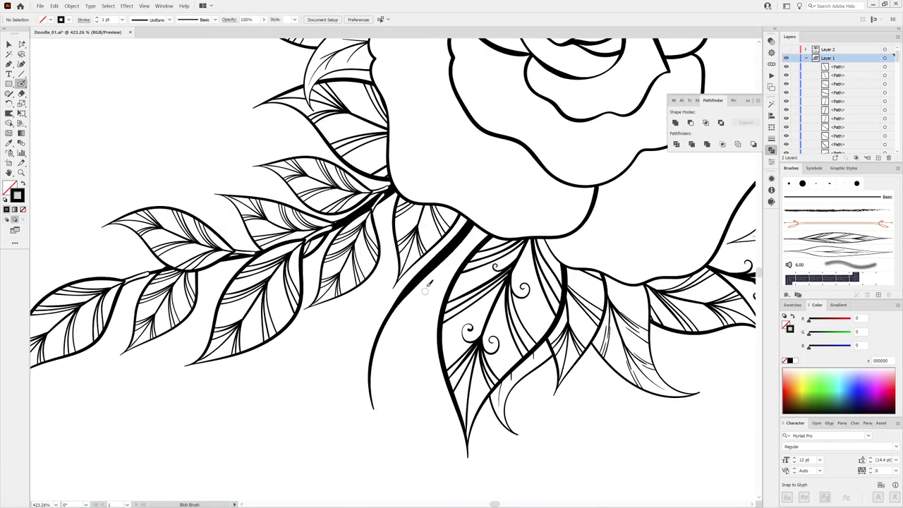
mouse_move(454, 243)
left_mouse_down()
mouse_move(440, 307)
mouse_move(372, 268)
left_mouse_up()
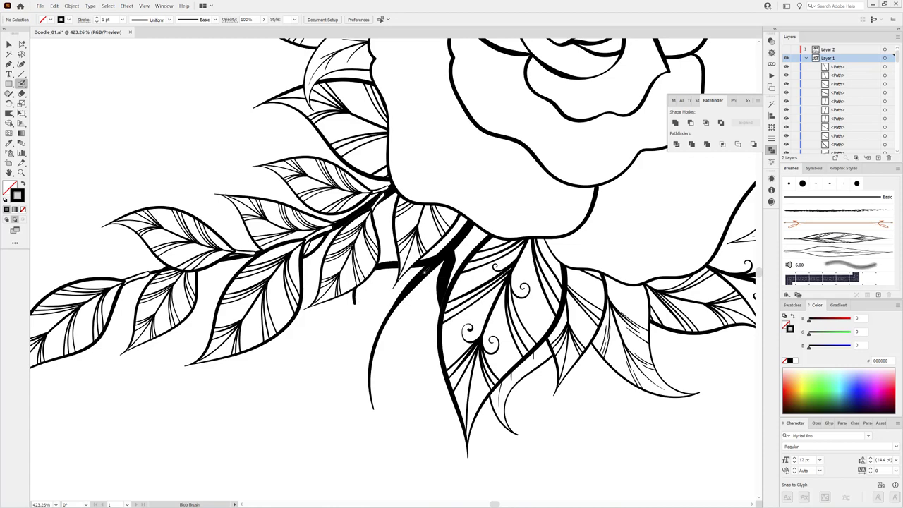
left_click_drag(426, 271, 402, 371)
mouse_move(410, 286)
left_mouse_down()
mouse_move(344, 329)
mouse_move(386, 394)
left_mouse_up()
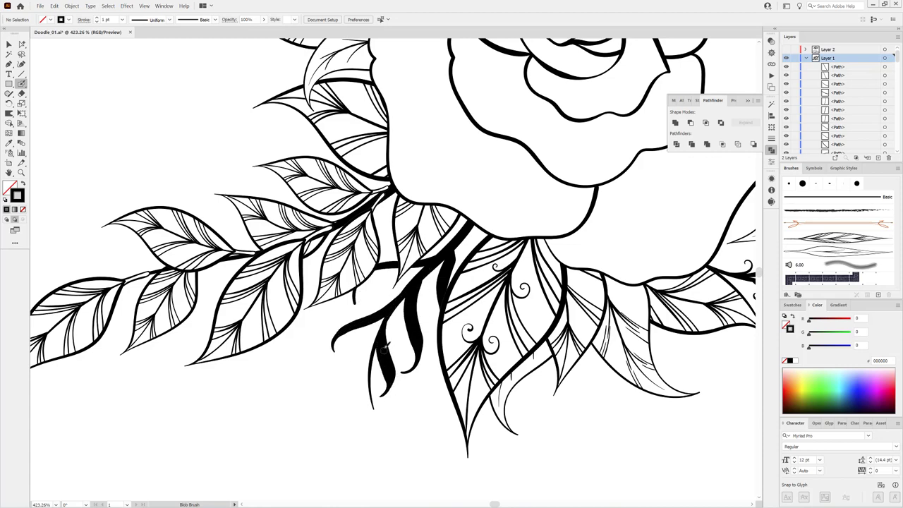
left_click_drag(383, 338, 342, 388)
Step: Fit the artboard in view and add a thick tapered stroke on the rose's right
key("ctrl+0")
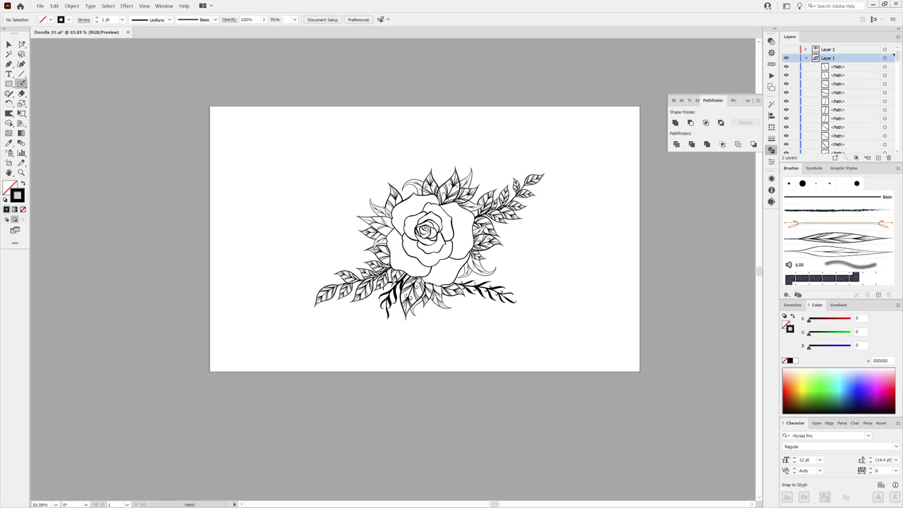
scroll(451, 210, "up", 5)
left_click_drag(457, 225, 586, 254)
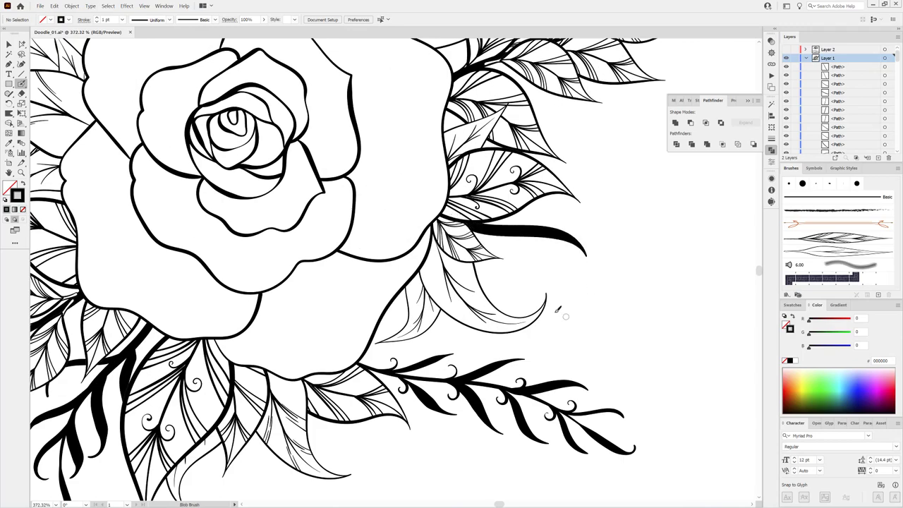
scroll(528, 497, "up", 5)
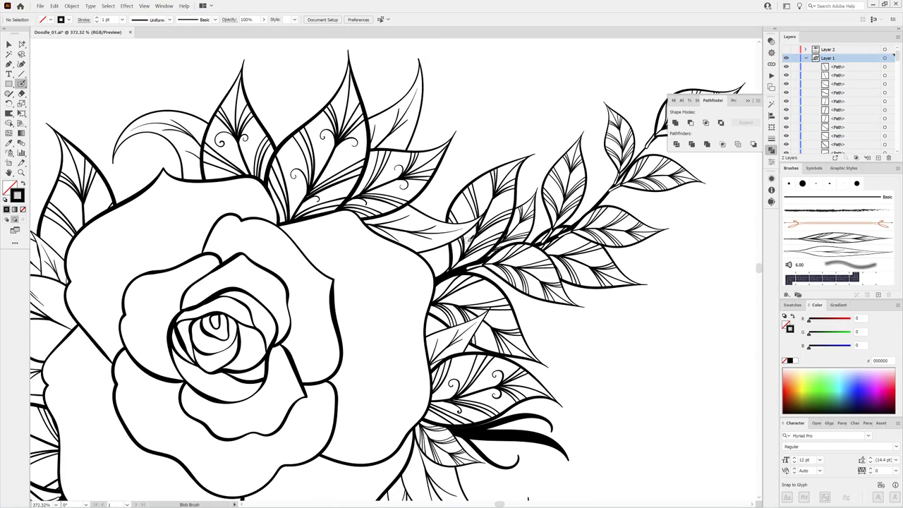
Step: Paint a dark sprig with dot-tipped stalks among the upper-right leaves
left_click_drag(381, 211, 559, 72)
scroll(494, 212, "up", 2)
mouse_move(402, 281)
left_mouse_down()
mouse_move(441, 178)
mouse_move(503, 222)
left_mouse_up()
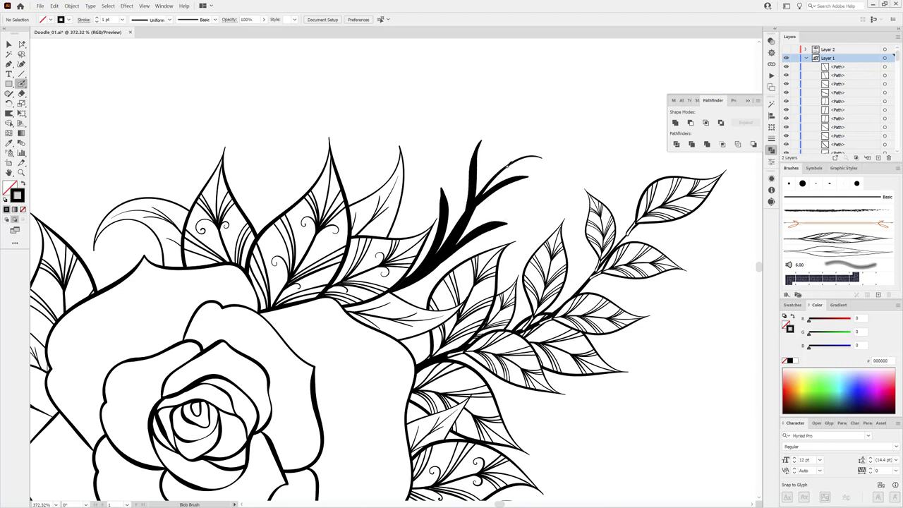
scroll(446, 204, "up", 3)
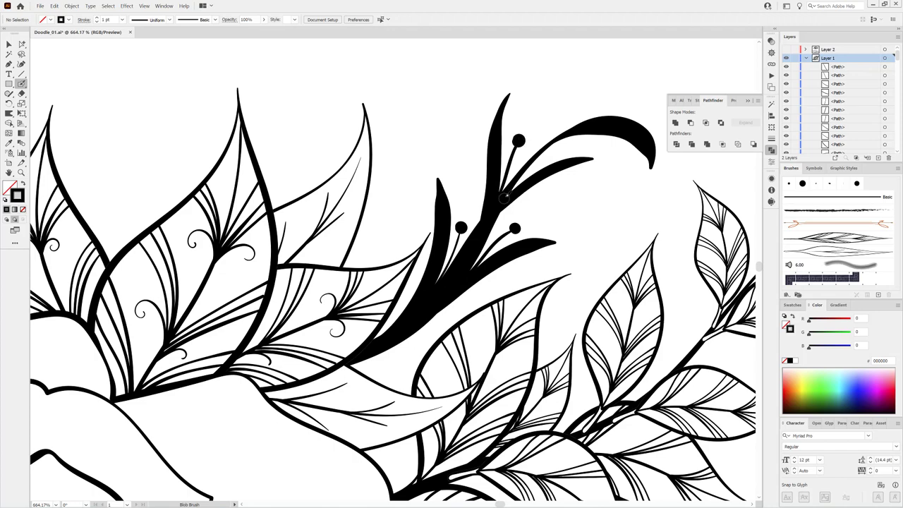
scroll(557, 151, "down", 5)
left_click_drag(558, 494, 484, 353)
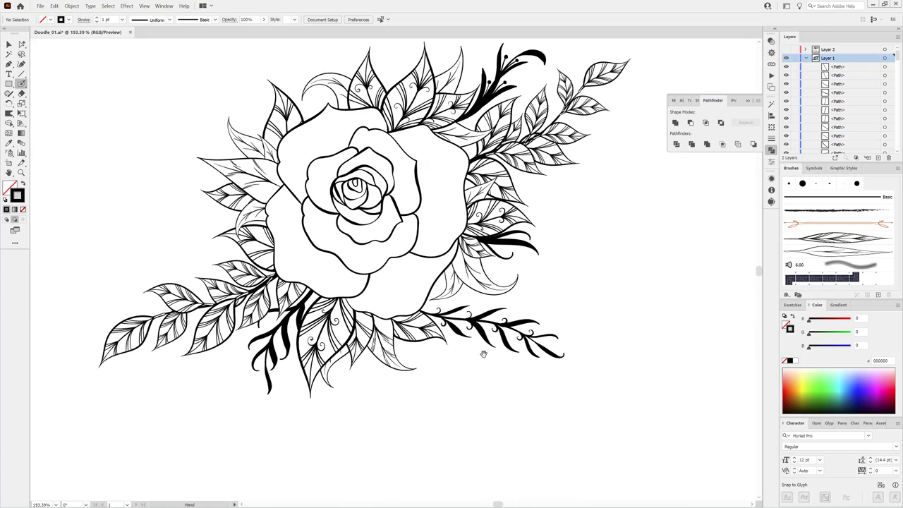
key("ctrl")
Step: Free-transform the curly sprig to jut horizontally from the rose's left, then warp its leaves and tip
left_click_drag(520, 383, 520, 384)
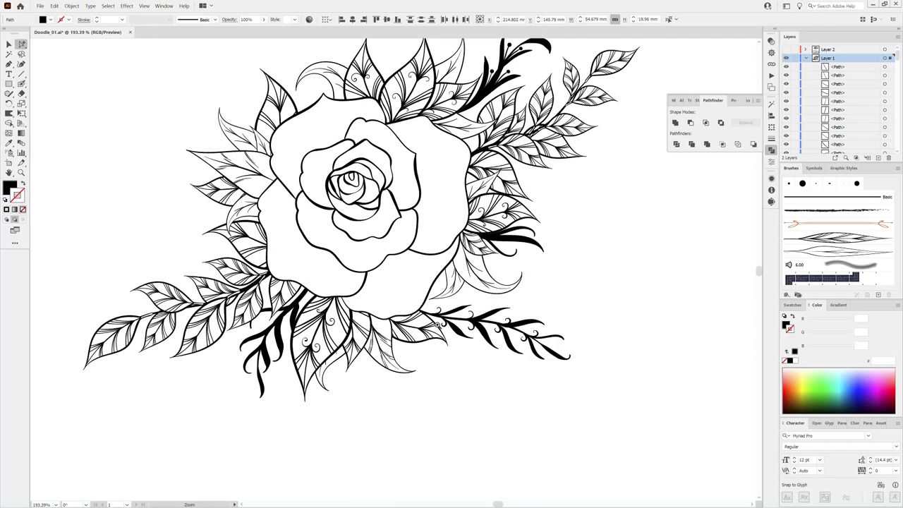
scroll(494, 304, "up", 6)
scroll(520, 386, "down", 8)
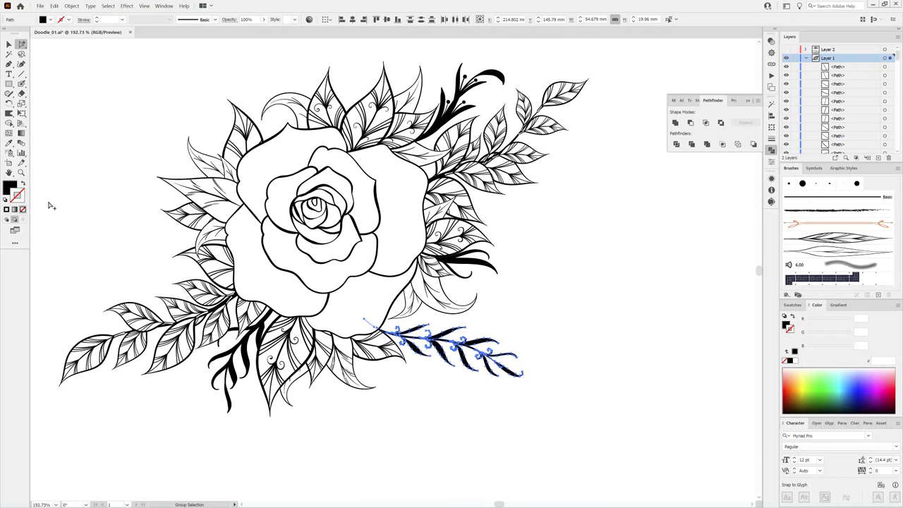
key("e")
mouse_move(534, 325)
left_mouse_down()
mouse_move(527, 381)
mouse_move(467, 367)
mouse_move(151, 171)
mouse_move(109, 233)
mouse_move(92, 233)
left_mouse_up()
key("shift+r")
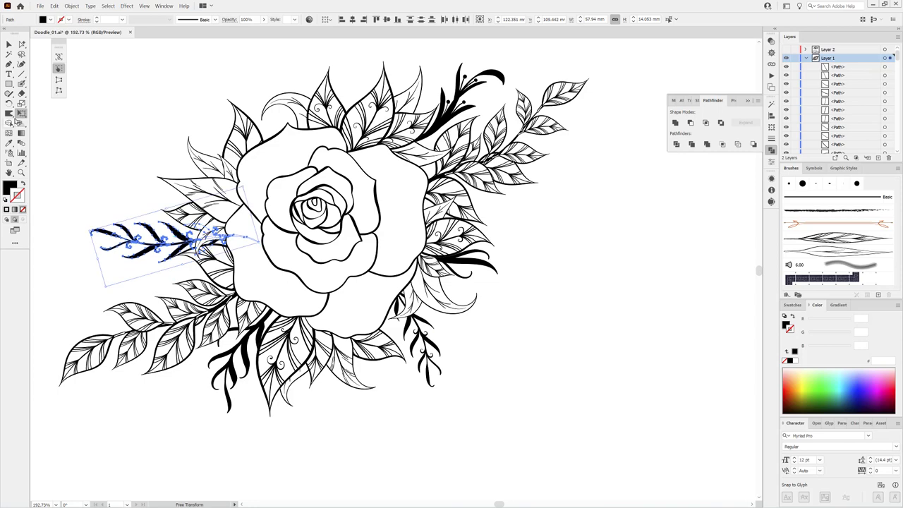
left_click_drag(75, 243, 99, 247)
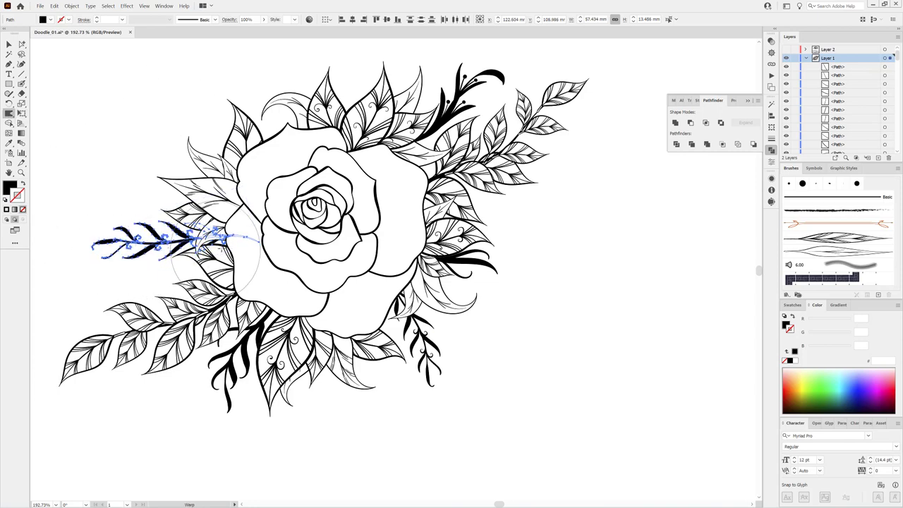
left_click(559, 304, "ctrl")
scroll(560, 306, "down", 5)
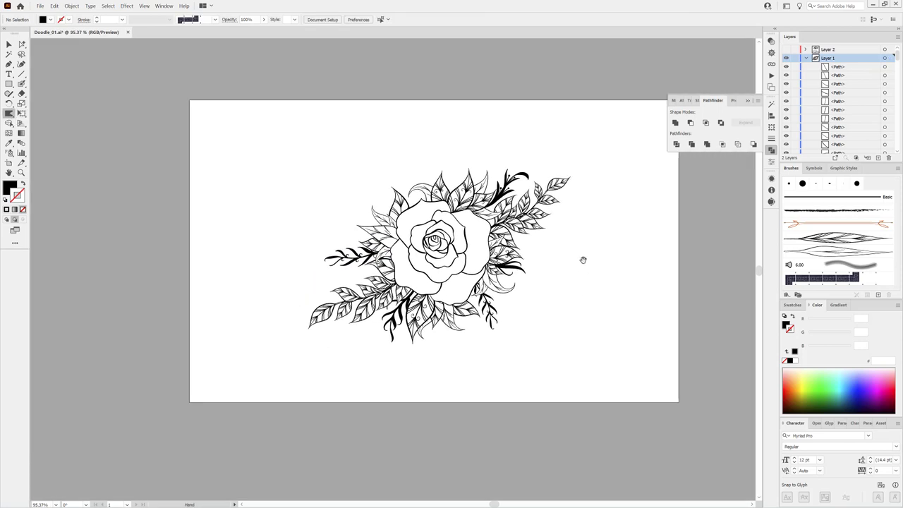
scroll(445, 273, "up", 3)
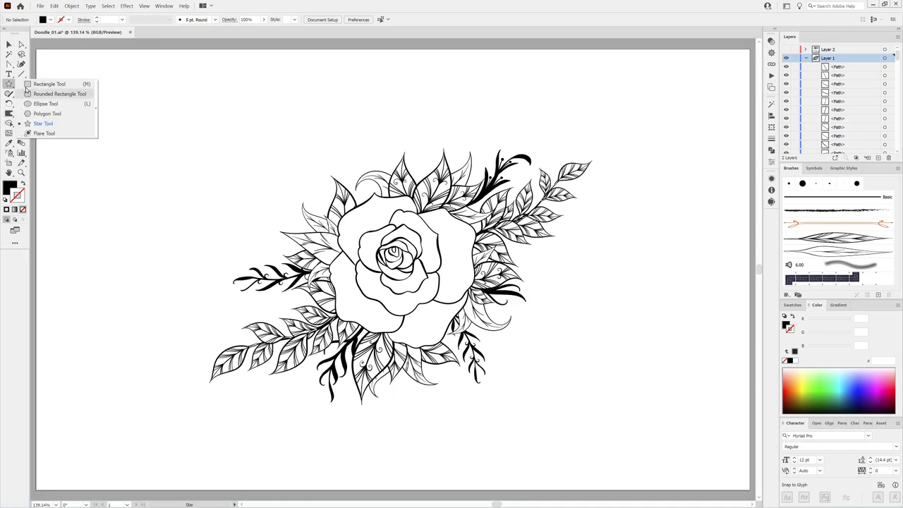
Step: Draw a small three-sided polygon and curve its sides inward
left_click_drag(8, 83, 42, 115)
left_click(570, 322)
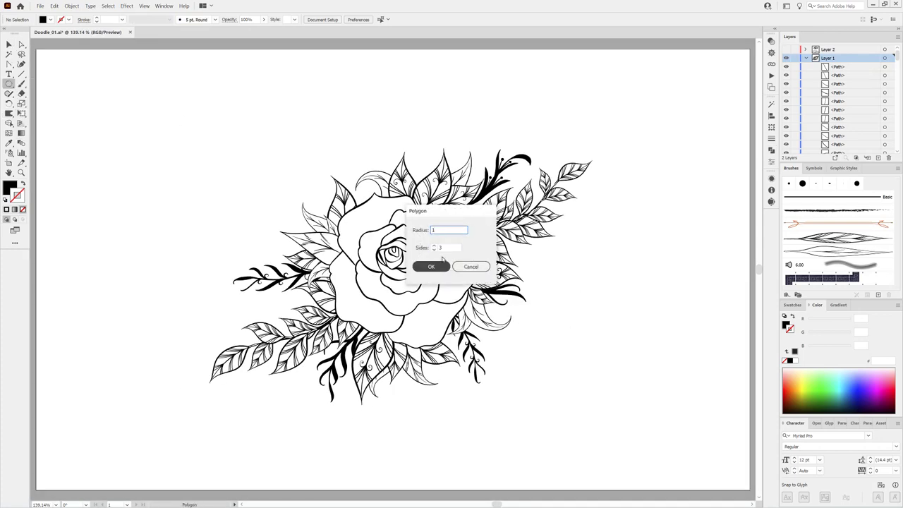
left_click(432, 266)
left_click_drag(554, 317, 606, 315)
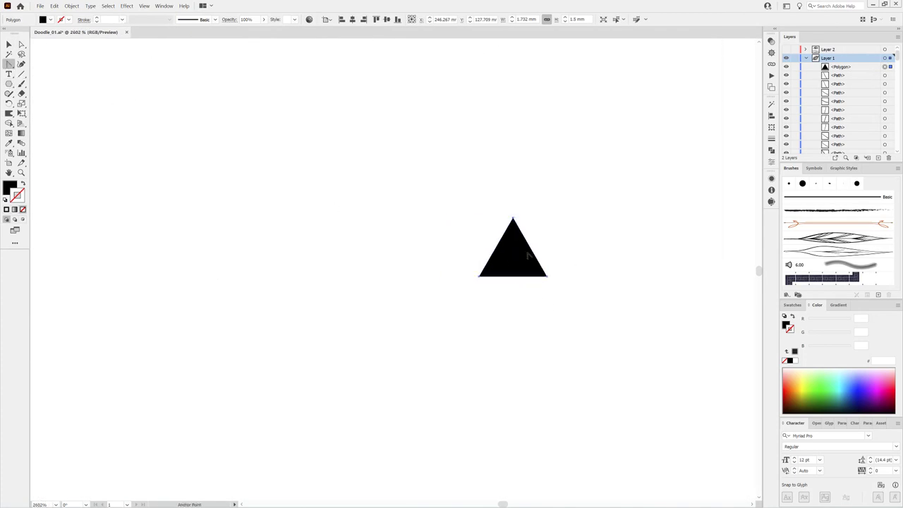
key("shift+c")
mouse_move(495, 249)
left_mouse_down()
mouse_move(501, 260)
mouse_move(496, 234)
left_mouse_up()
Step: Narrow, reposition and rotate the curved triangle into a tapered wedge
left_click(8, 44)
key("a")
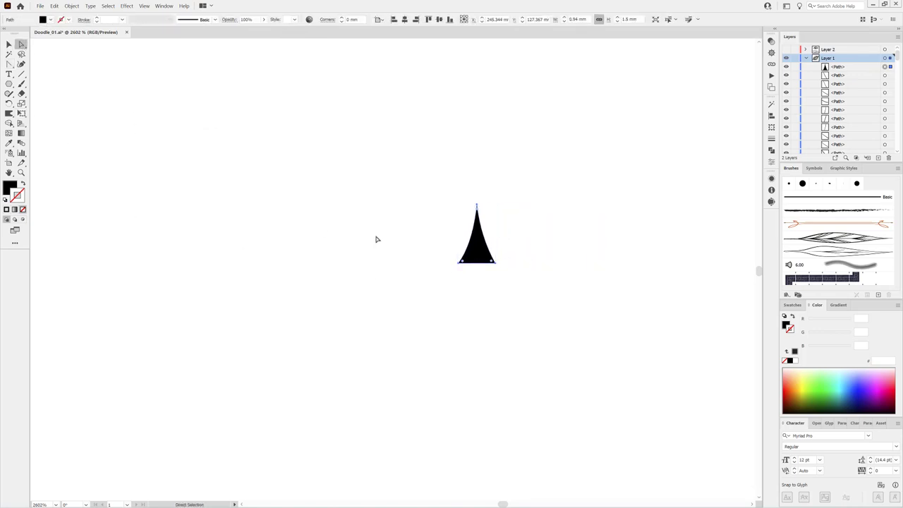
left_click(470, 265)
key("v")
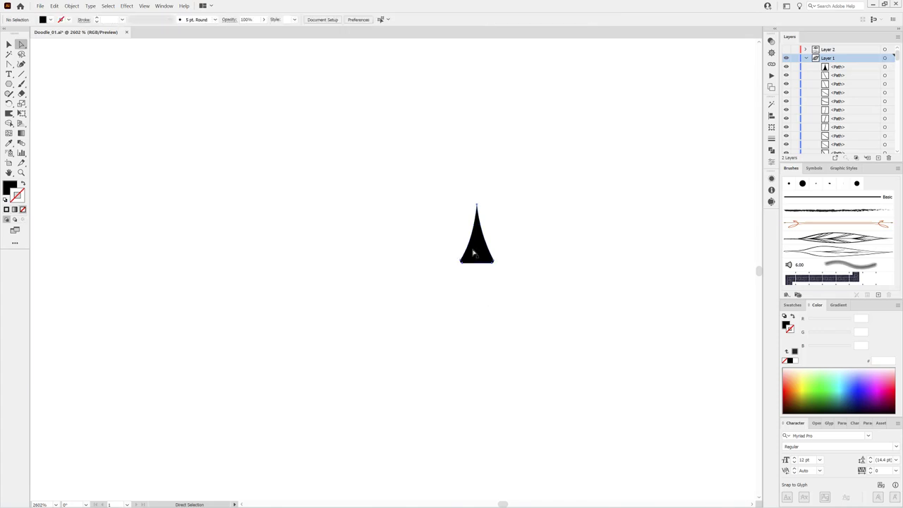
left_click_drag(476, 252, 428, 220)
left_click(21, 113)
mouse_move(432, 169)
left_mouse_down()
mouse_move(458, 184)
mouse_move(421, 224)
mouse_move(424, 268)
left_mouse_up()
Step: Duplicate the wedge and enlarge the copy into a large wedge
key("v")
key("ctrl+plus")
left_click_drag(502, 322, 504, 329)
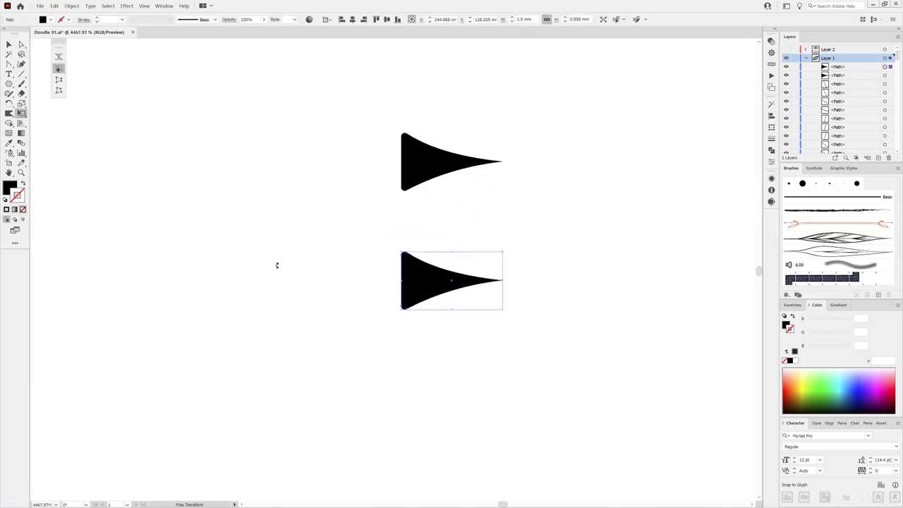
mouse_move(498, 248)
left_mouse_down()
mouse_move(300, 370)
mouse_move(516, 240)
left_mouse_up()
Step: Draw four evenly spaced tall thin bars across the large wedge
key("m")
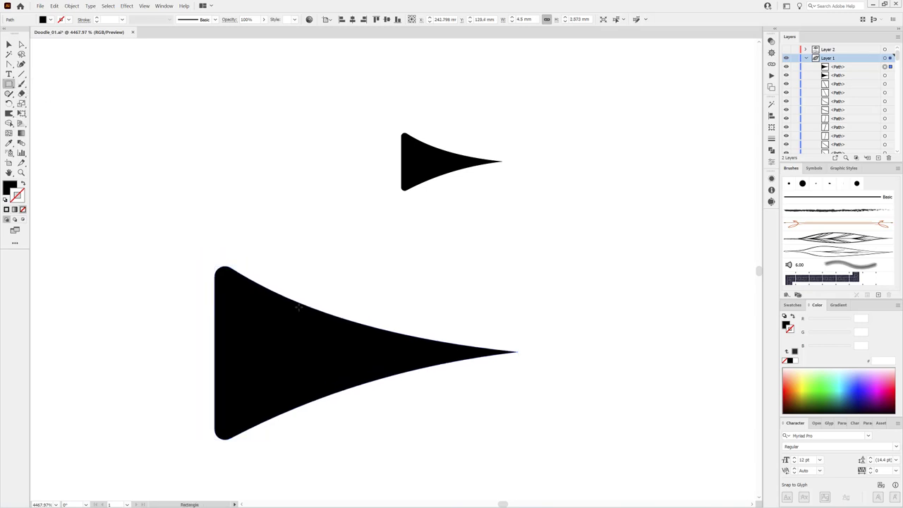
mouse_move(295, 245)
left_mouse_down()
mouse_move(313, 477)
mouse_move(489, 444)
mouse_move(459, 443)
left_mouse_up()
key("v")
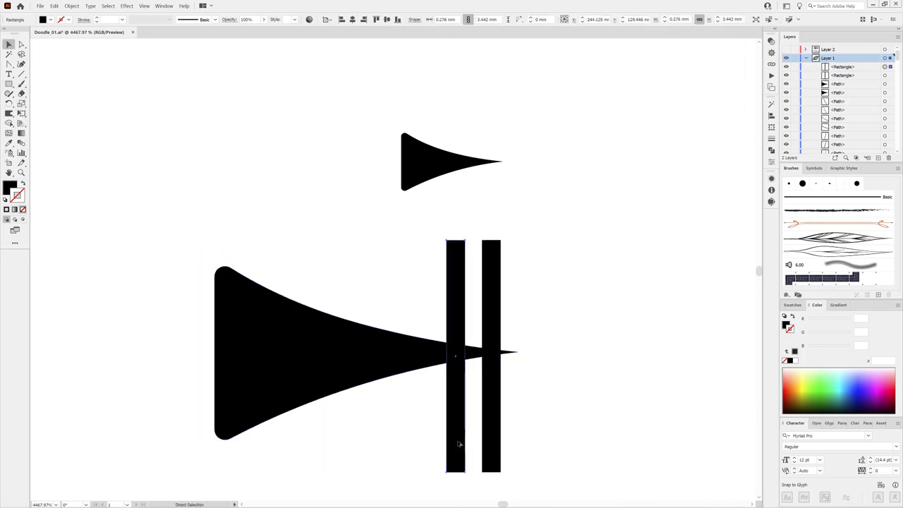
key("ctrl+d")
key("ctrl+d")
left_click_drag(389, 439, 355, 439)
left_click_drag(420, 423, 406, 423)
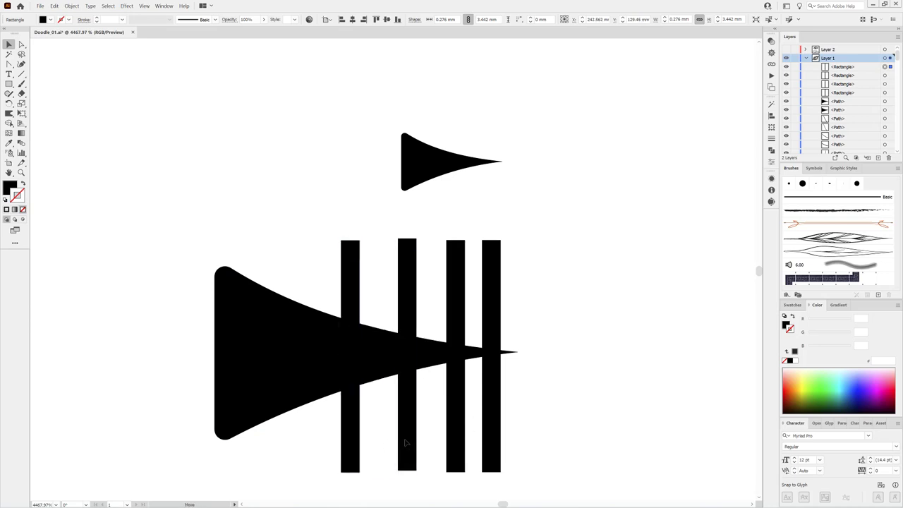
Step: Make the bars a compound path, Minus Front them from the wedge, and shrink the result
left_click(71, 6)
left_click(176, 250)
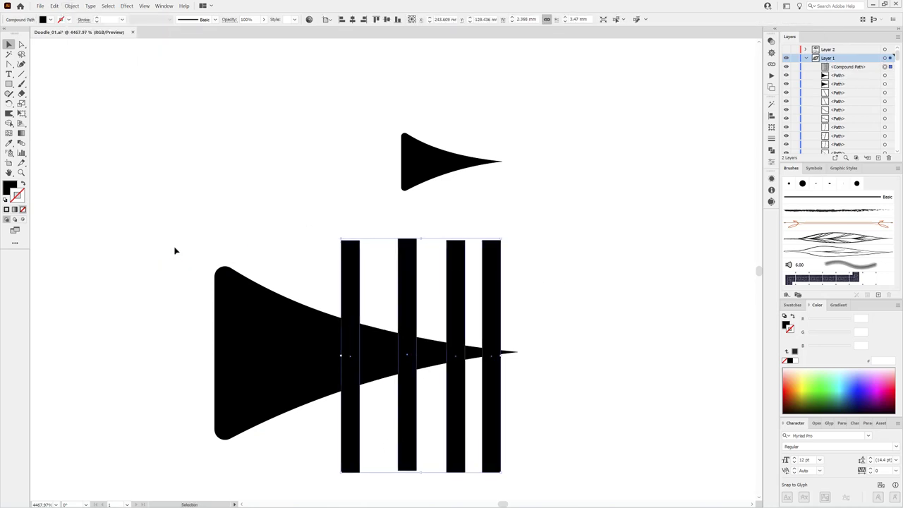
left_click_drag(306, 262, 395, 332)
left_click(690, 123)
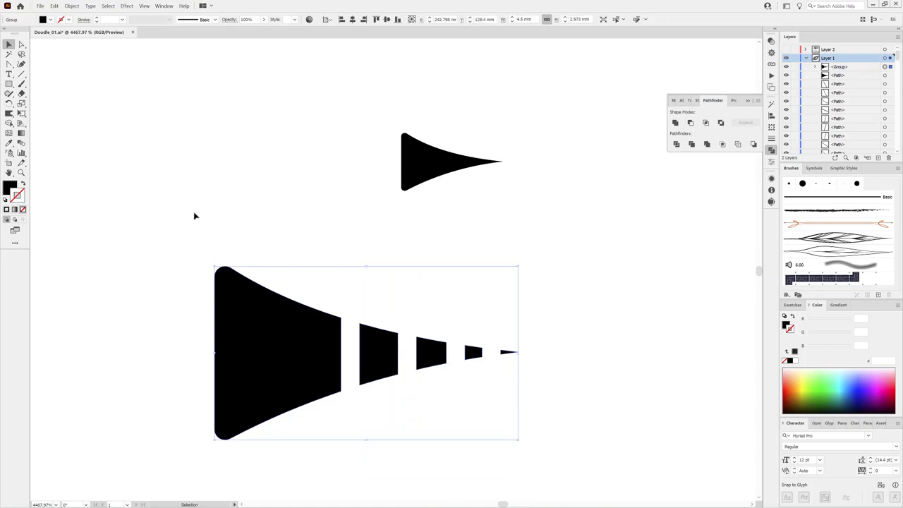
key("e")
mouse_move(617, 250)
left_mouse_down()
mouse_move(589, 288)
mouse_move(492, 233)
left_mouse_up()
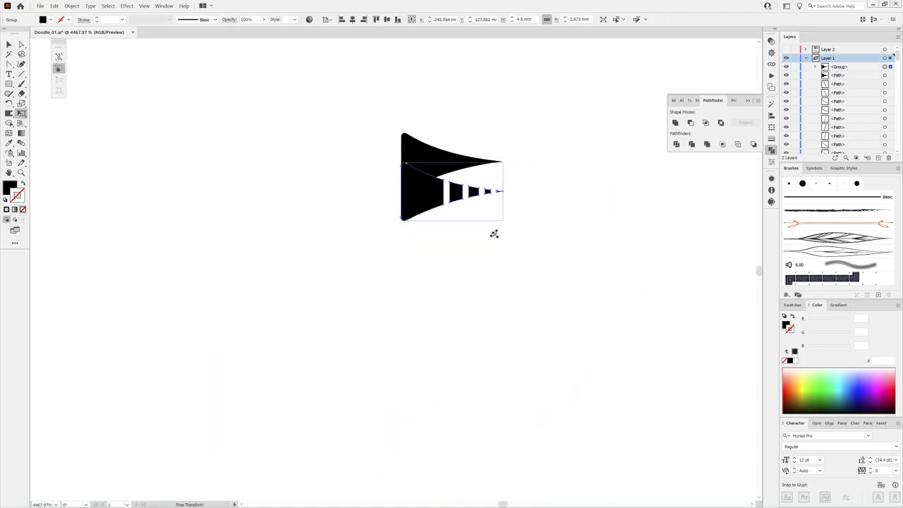
Step: Save the solid tapered wedge as a new art brush
scroll(458, 280, "down", 6)
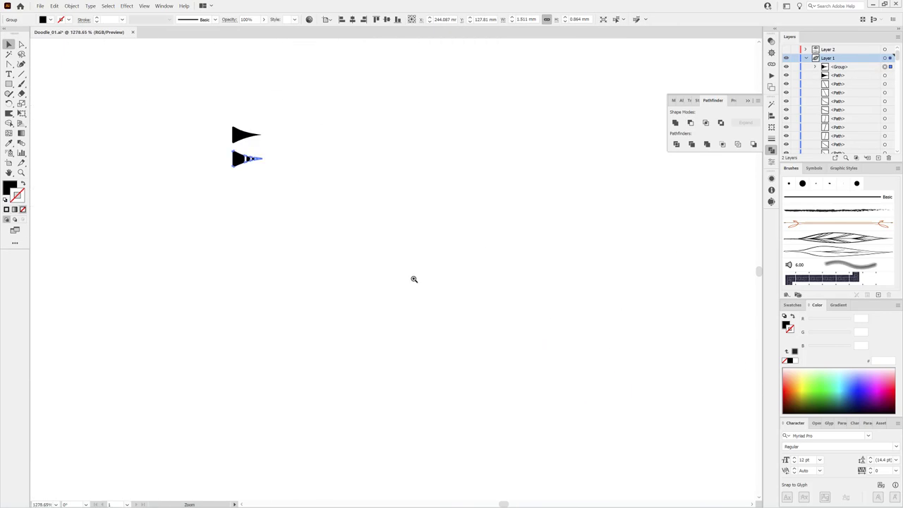
scroll(407, 185, "up", 5)
left_click(420, 173)
left_click(878, 294)
left_click(420, 271)
left_click(432, 308)
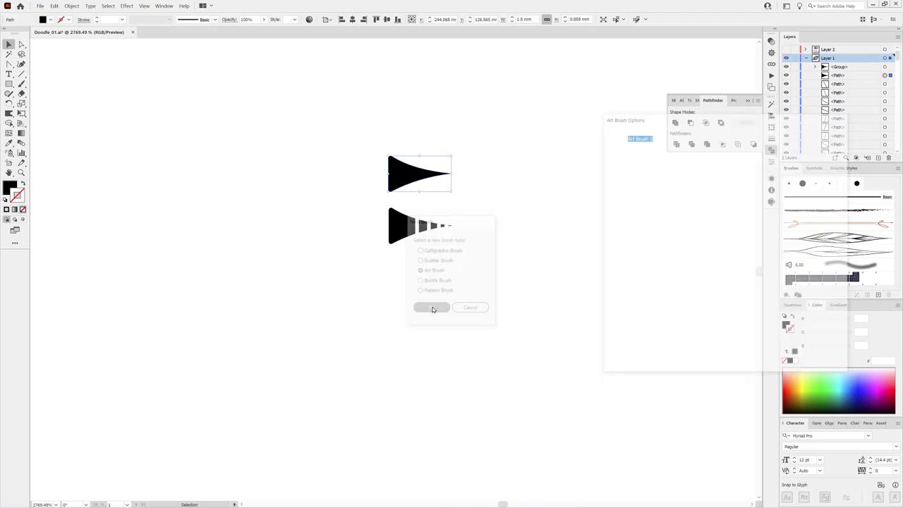
left_click(787, 355)
Step: Save the dashed wedge as a second new art brush
left_click(414, 235)
left_click(879, 295)
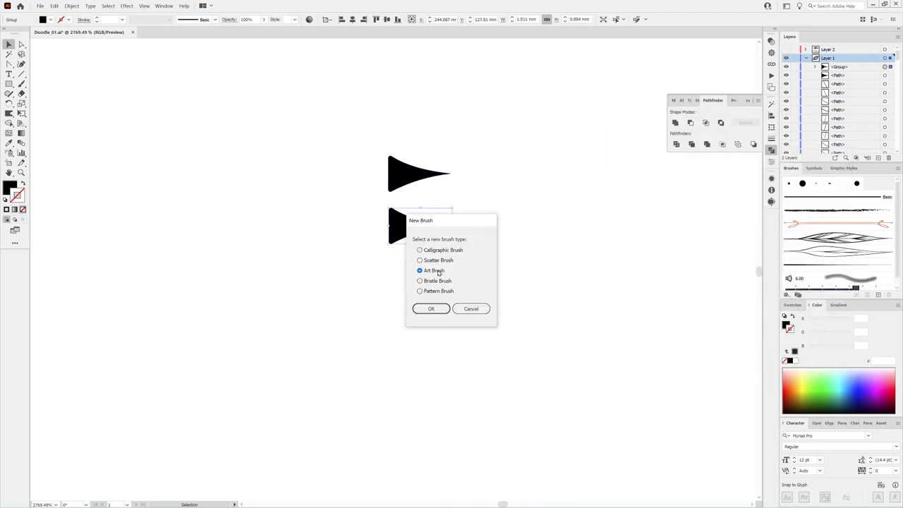
left_click(427, 308)
left_click(771, 355)
scroll(461, 327, "down", 5)
Step: Select the Paintbrush tool with the new dashed tapered art brush
scroll(461, 328, "down", 3)
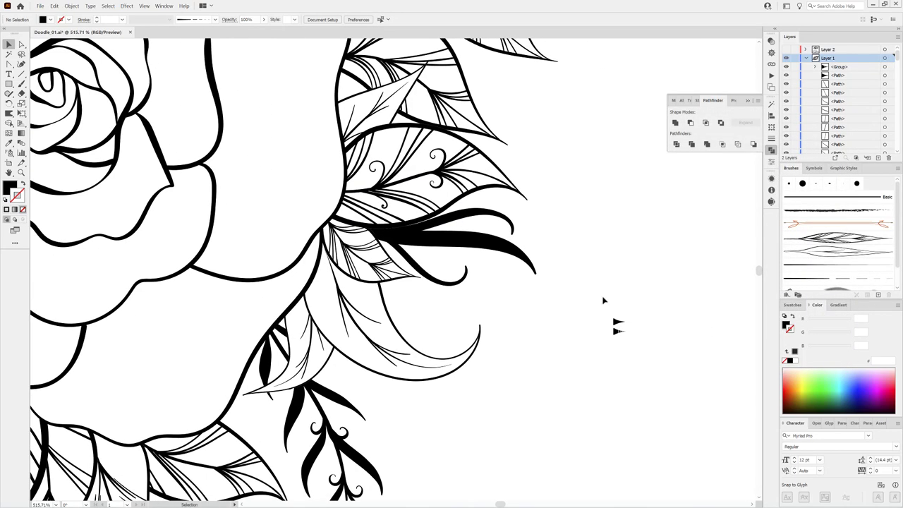
scroll(421, 238, "up", 3)
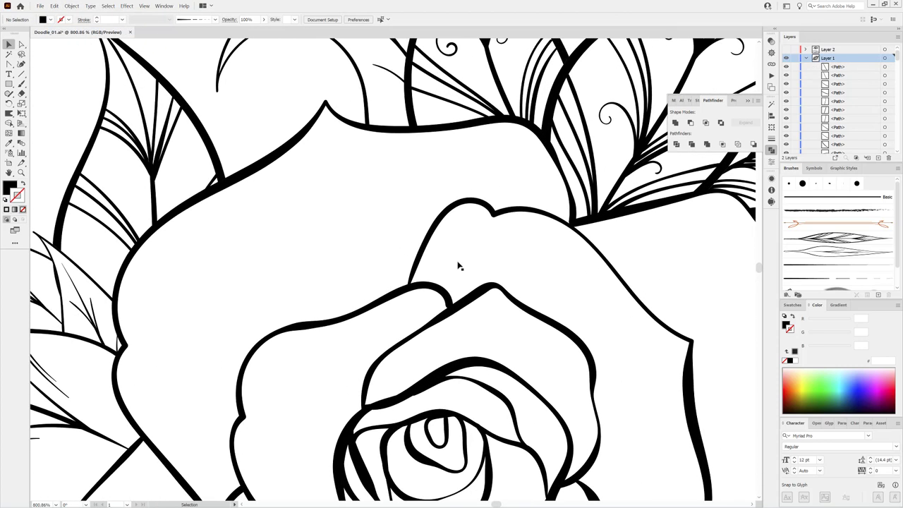
double_click(21, 83)
key("Return")
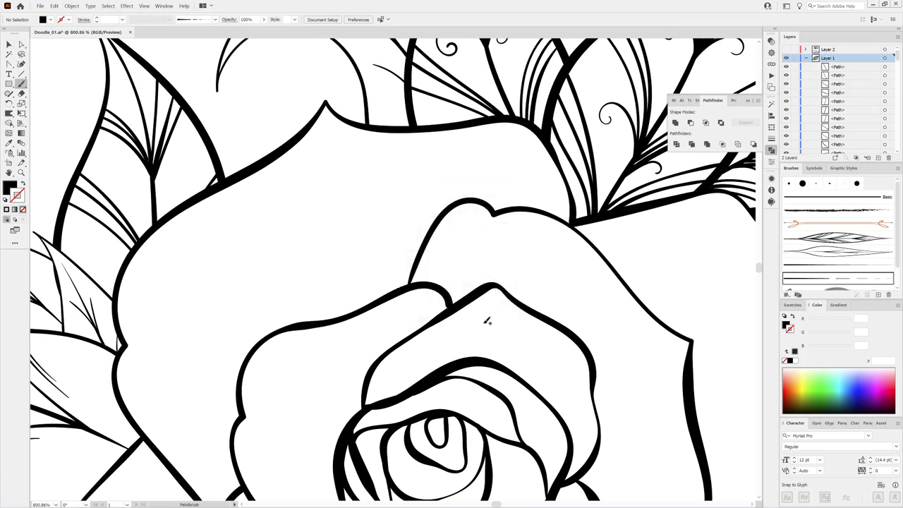
left_click(795, 280)
Step: Paint dashed hatch strokes inward on the upper and right petals
left_click_drag(390, 291, 318, 126)
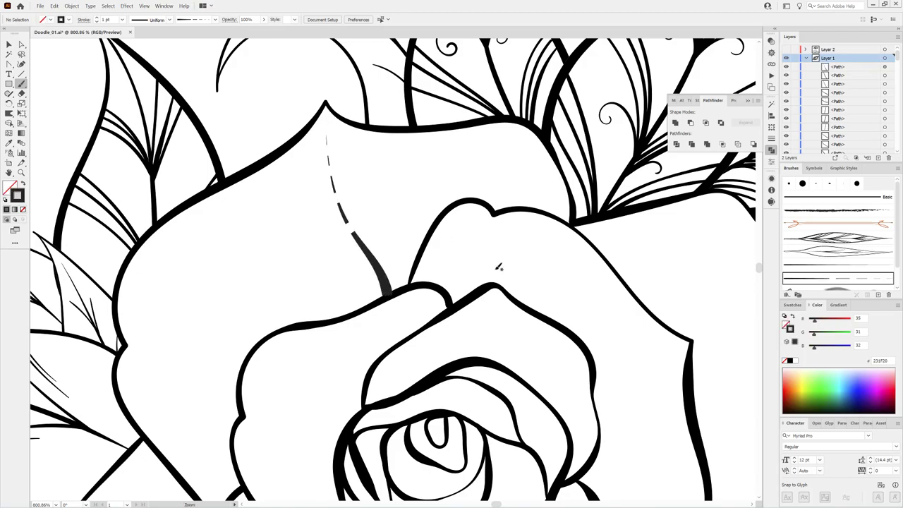
scroll(497, 262, "down", 5)
scroll(538, 311, "up", 5)
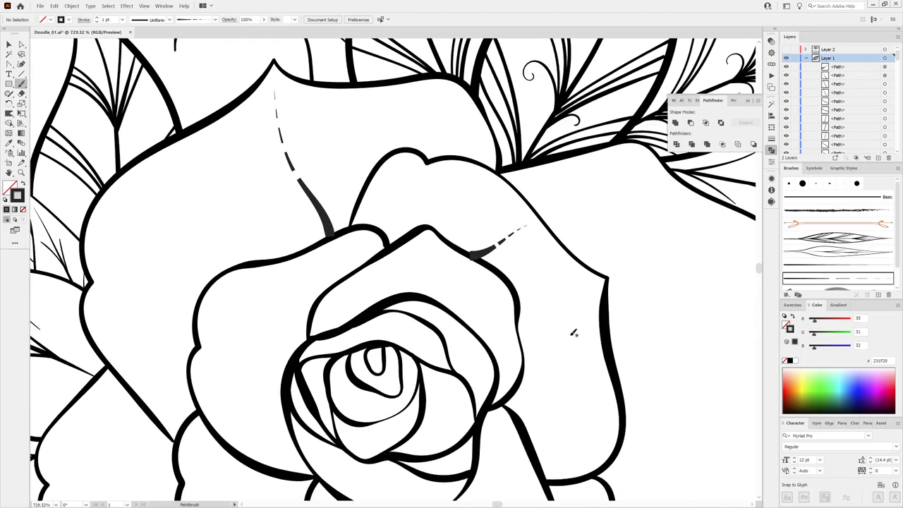
left_click_drag(470, 252, 528, 225)
scroll(528, 227, "down", 5)
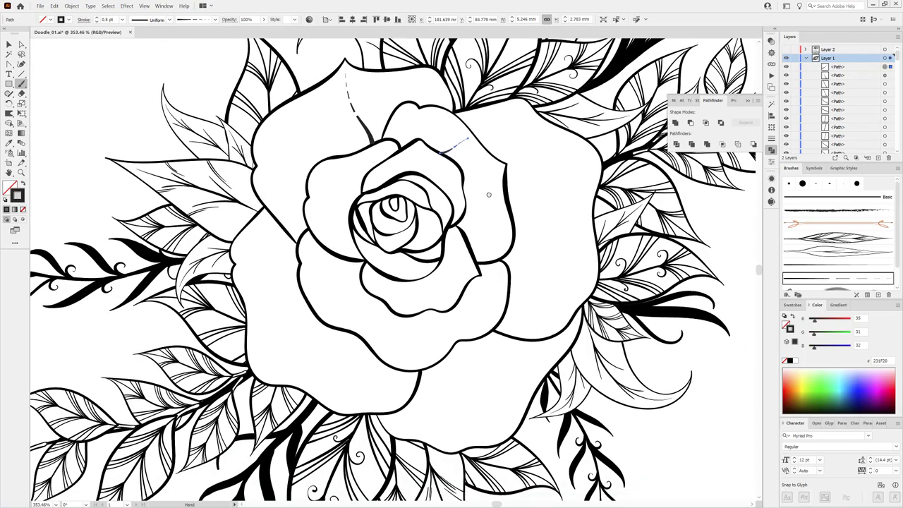
scroll(425, 296, "up", 4)
key("ctrl+shift+a")
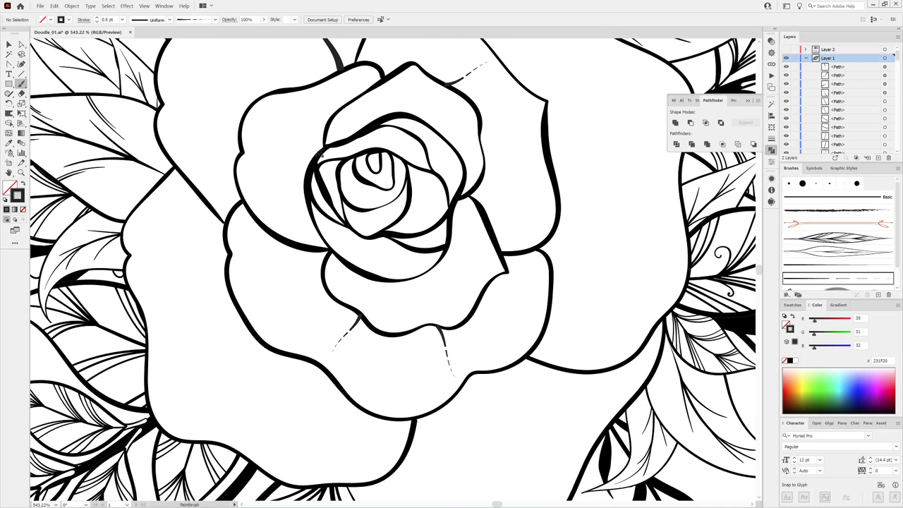
Step: Add dashed hatch strokes on the left, lower and inner petals
left_click_drag(322, 154, 269, 124)
left_click_drag(416, 115, 446, 86)
scroll(494, 303, "right", 5)
scroll(423, 261, "down", 4)
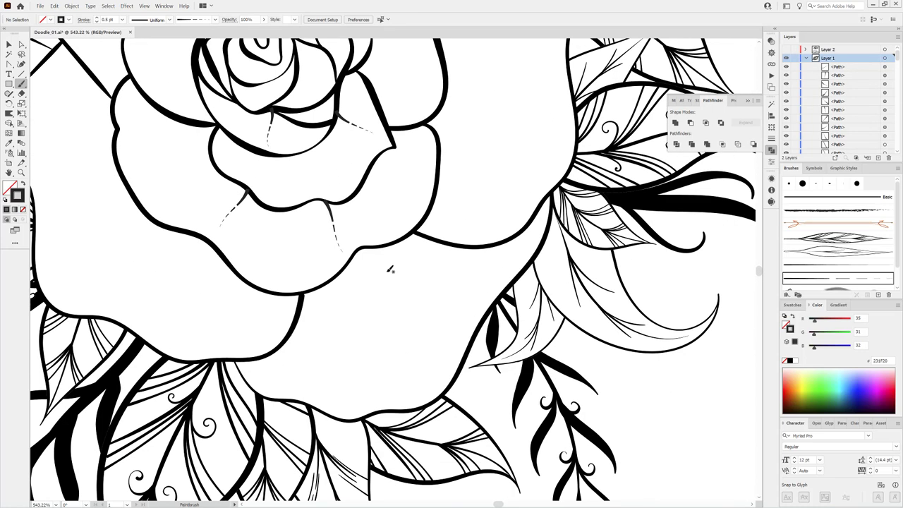
left_click_drag(331, 276, 363, 388)
scroll(424, 353, "left", 5)
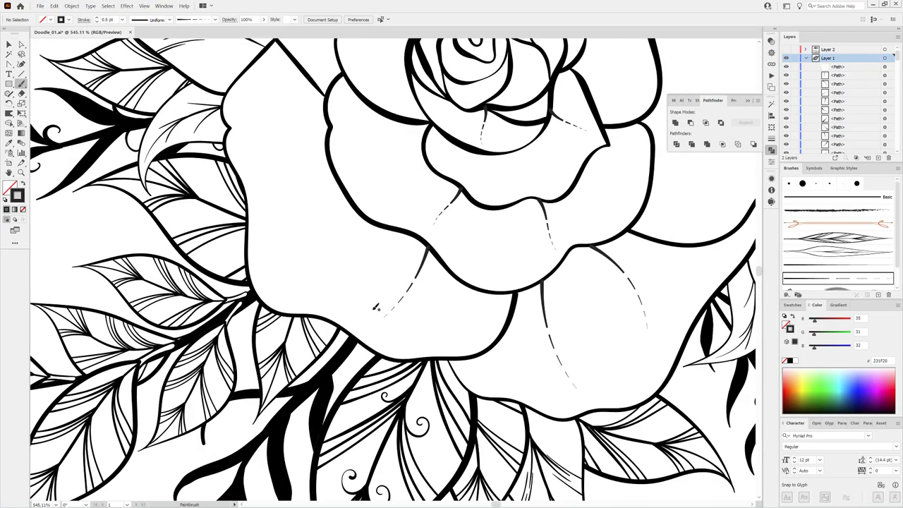
left_click_drag(427, 250, 385, 316)
left_click_drag(381, 227, 303, 280)
Step: Finish with more dashed hatches and short strokes on the right, lower and upper petals
scroll(332, 137, "up", 5)
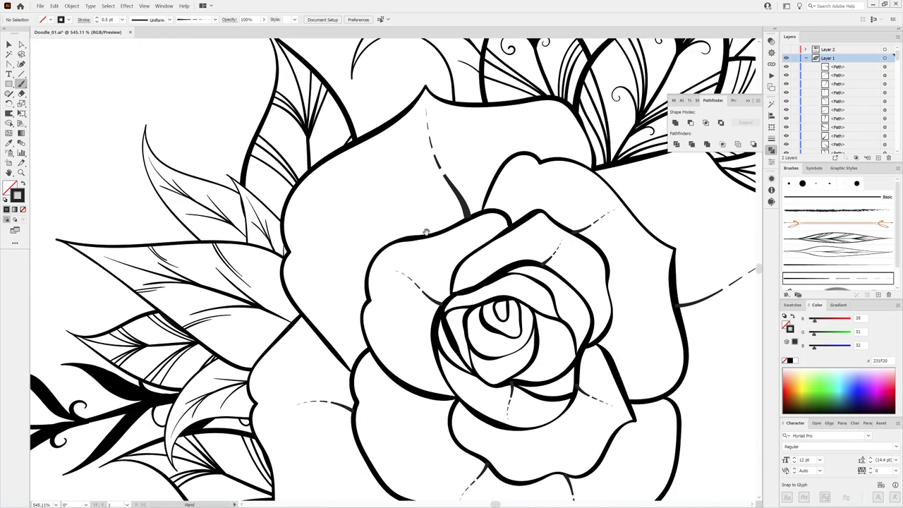
left_click_drag(406, 236, 337, 176)
left_click_drag(501, 167, 482, 112)
scroll(466, 184, "down", 1)
scroll(444, 240, "down", 2)
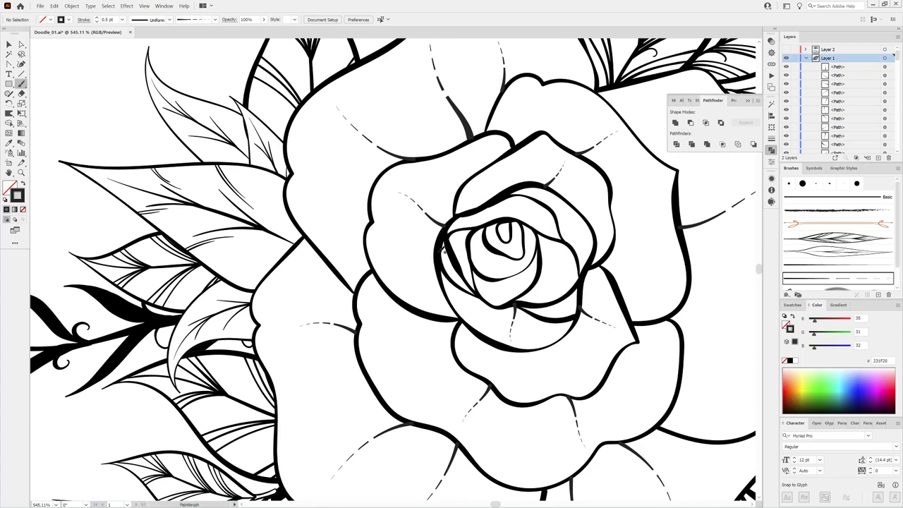
scroll(387, 277, "down", 3)
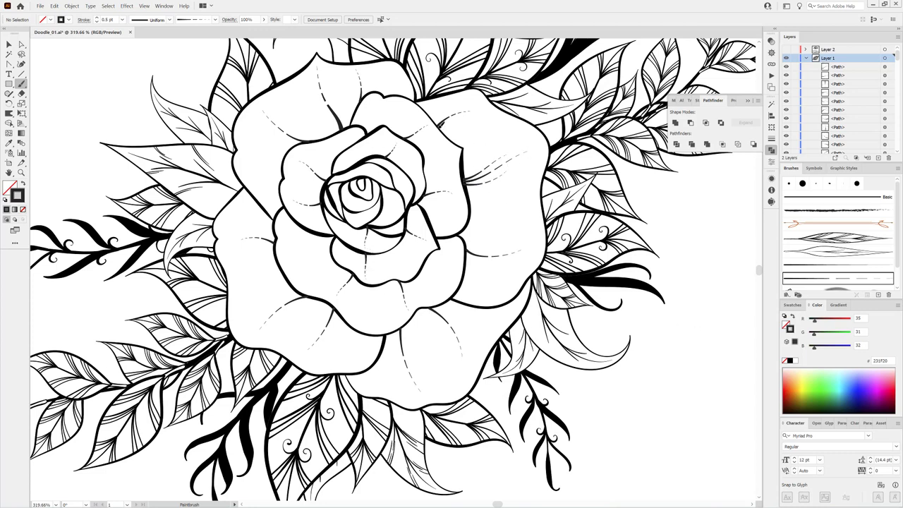
left_click_drag(470, 245, 492, 251)
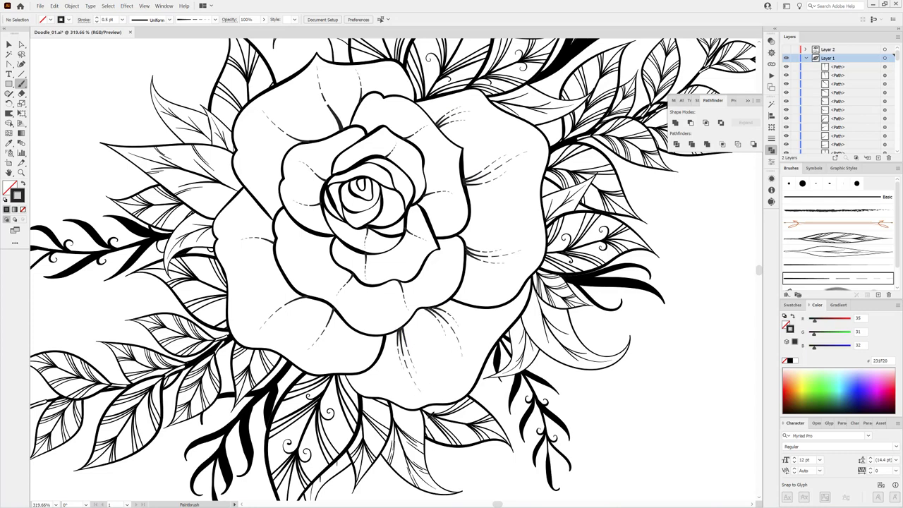
left_click_drag(335, 306, 324, 322)
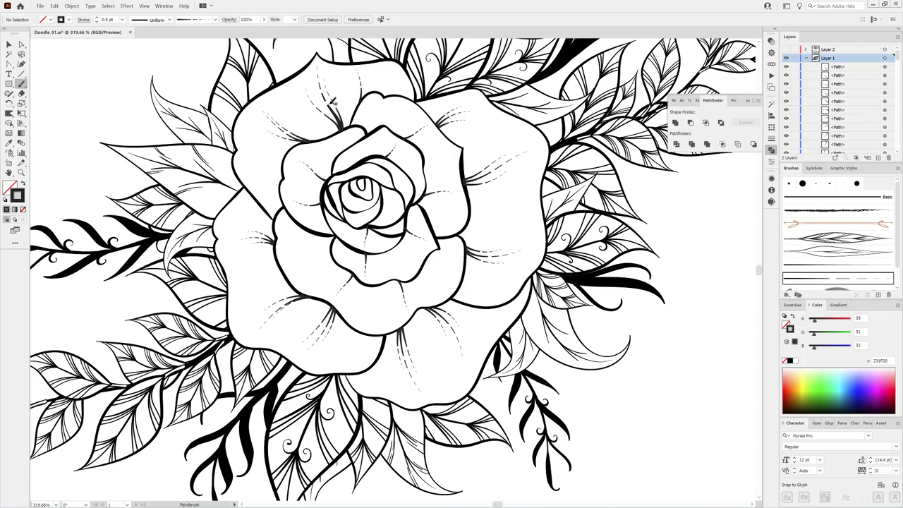
left_click_drag(332, 103, 336, 121)
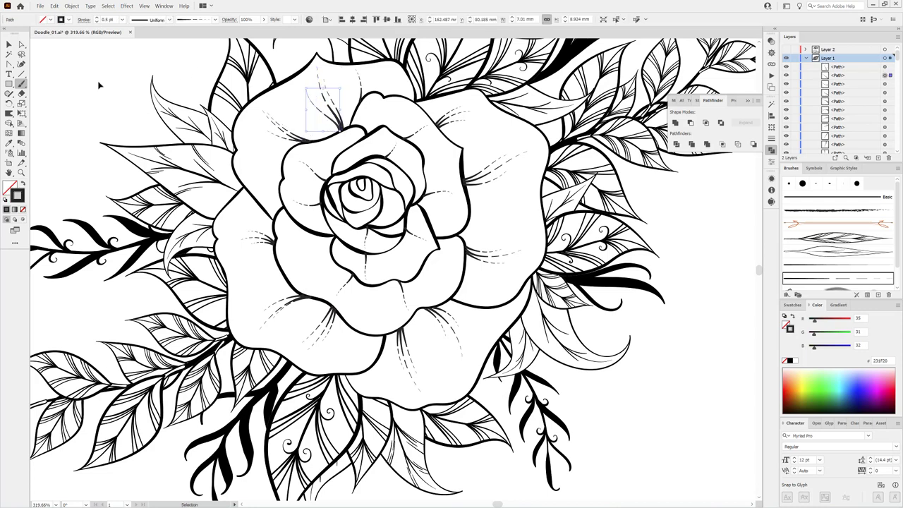
Step: Bring the lower petals into view and add a hatch stroke on the lower petal
key("ctrl+shift+a")
scroll(359, 83, "up", 5)
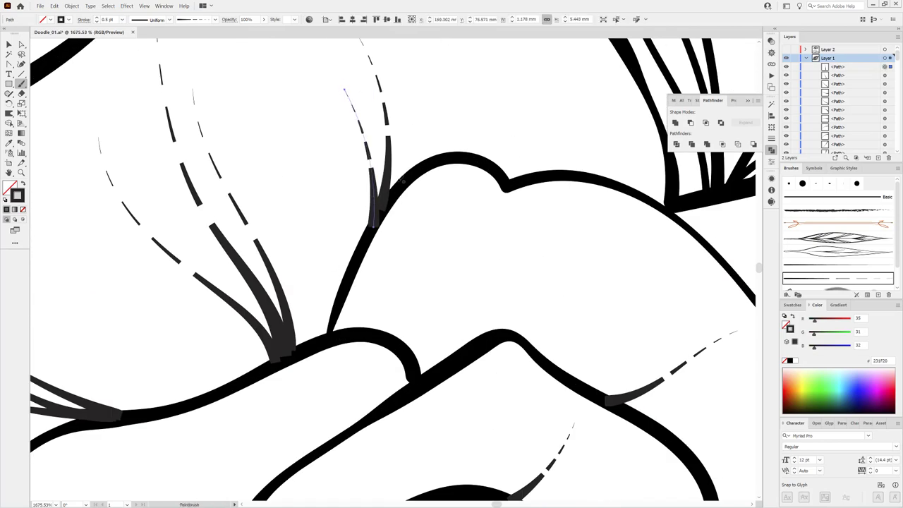
scroll(518, 202, "down", 3)
left_click_drag(475, 264, 473, 147)
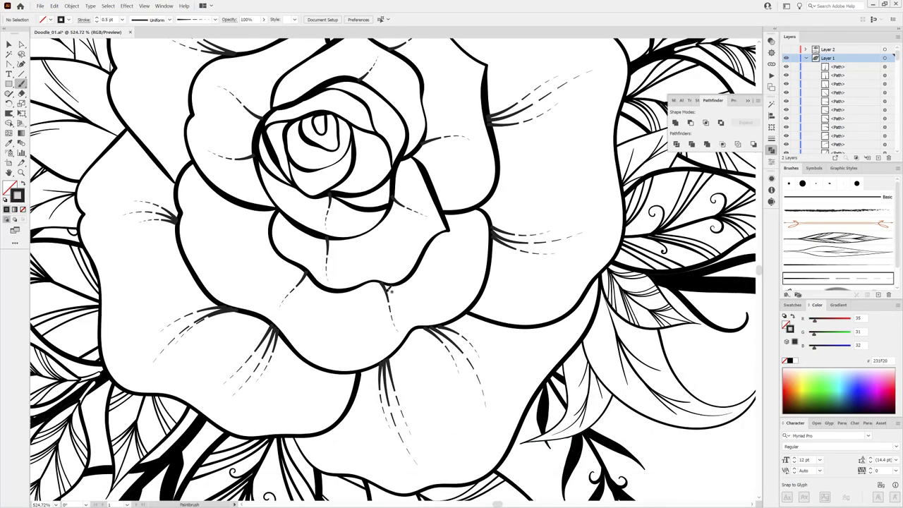
left_click_drag(382, 281, 398, 331)
Step: Select all strokes matching the dark grey colour and make them pure black
key("ctrl+shift+a")
scroll(377, 281, "up", 5)
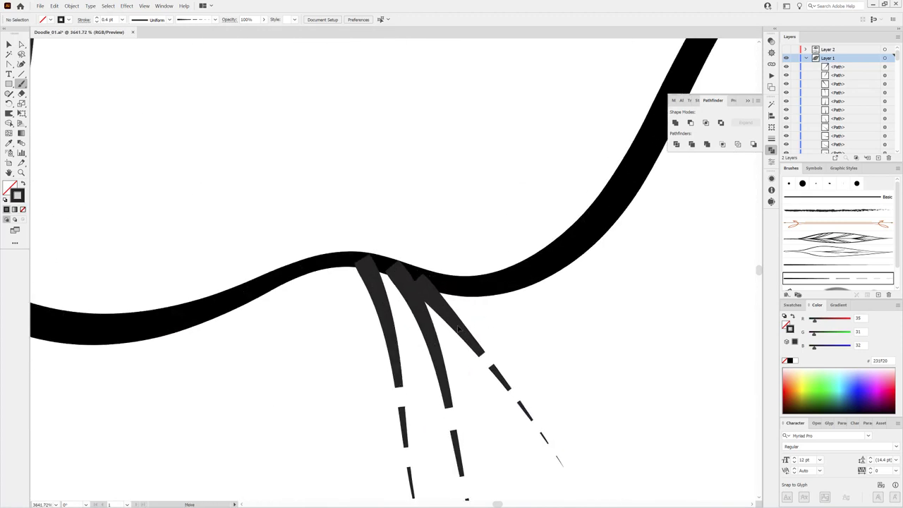
key("y")
left_click(770, 106)
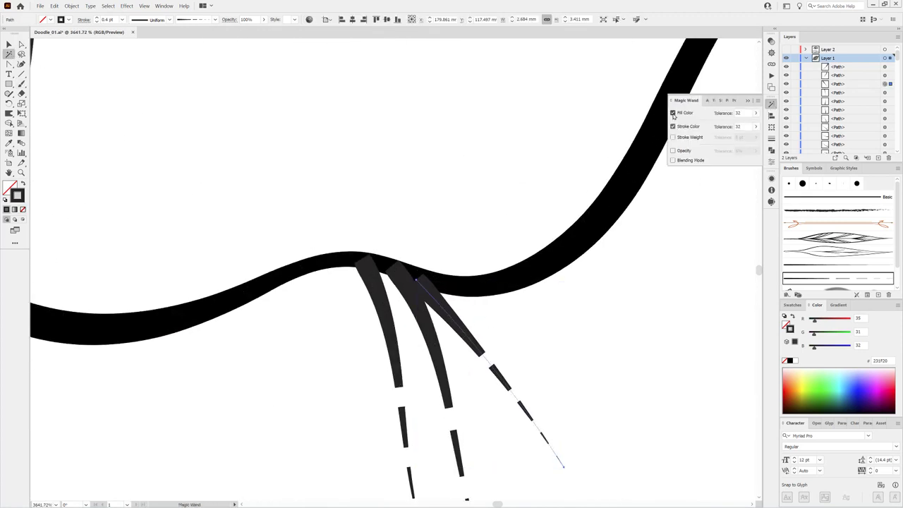
scroll(418, 298, "up", 5)
left_click(731, 343)
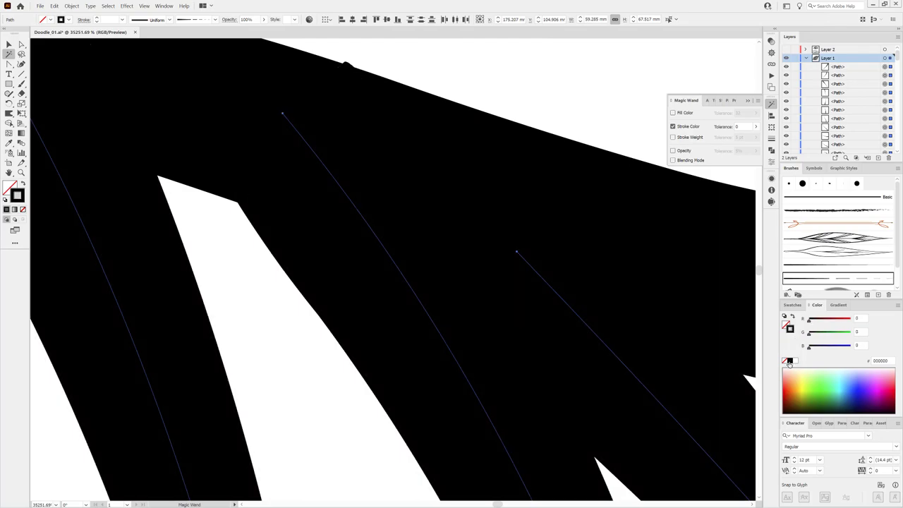
scroll(536, 348, "down", 2)
left_click(21, 44)
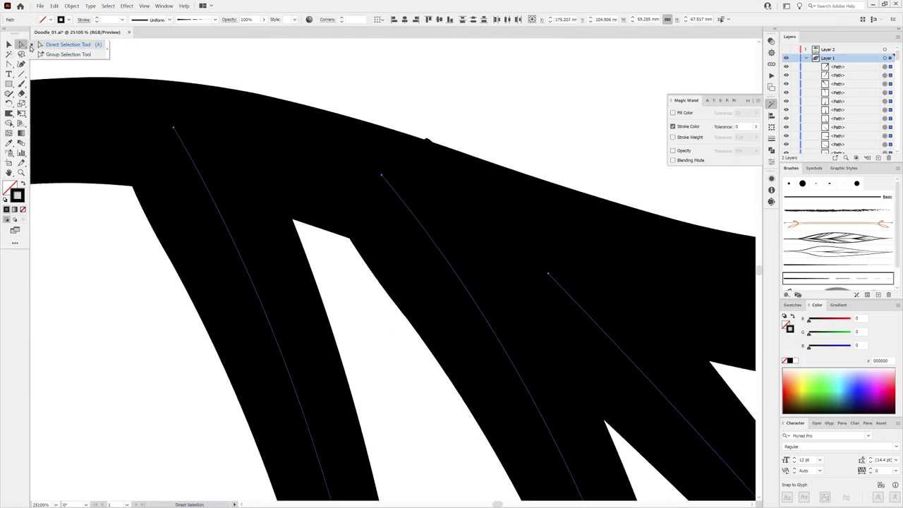
left_click(476, 115)
left_click(415, 226)
scroll(414, 226, "down", 10)
scroll(576, 288, "up", 2)
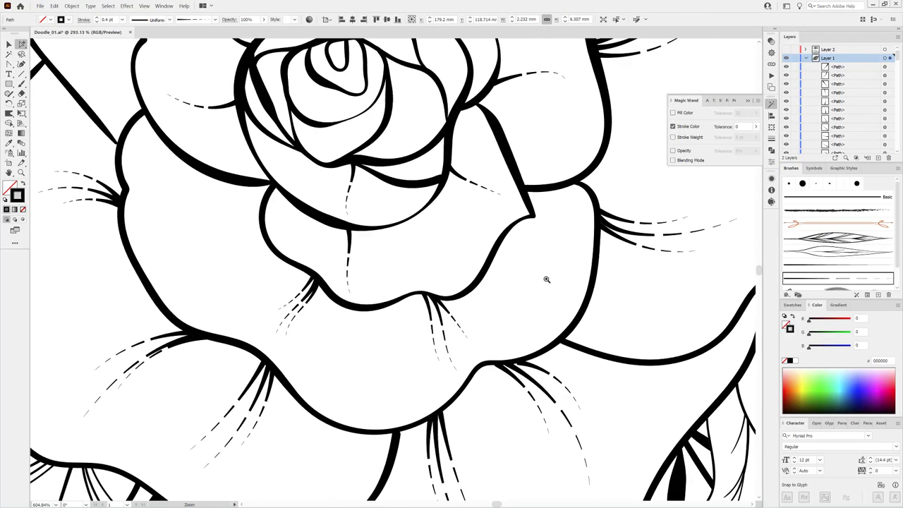
Step: Paint six dashed hatch strokes down and along the outer petal edges
left_click(21, 83)
left_click_drag(327, 153, 321, 241)
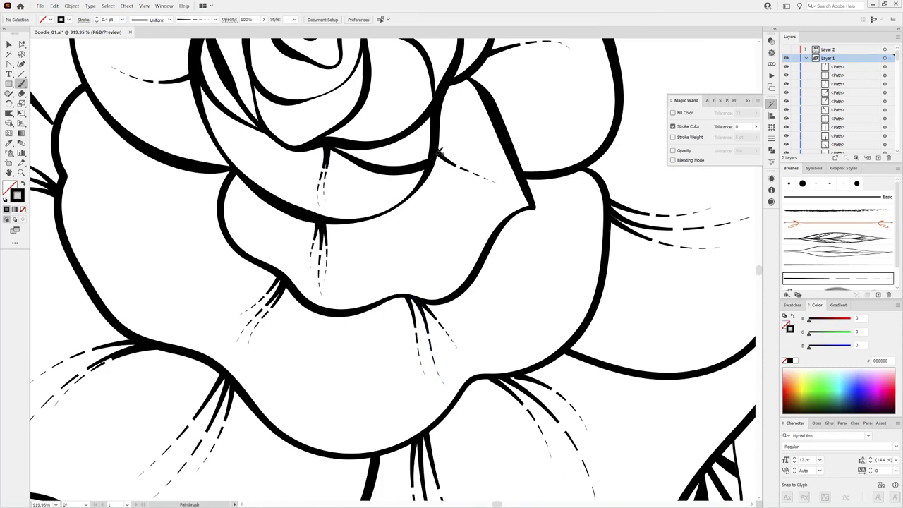
scroll(441, 155, "up", 1)
scroll(441, 155, "up", 2)
scroll(484, 170, "up", 2)
left_click_drag(415, 175, 385, 195)
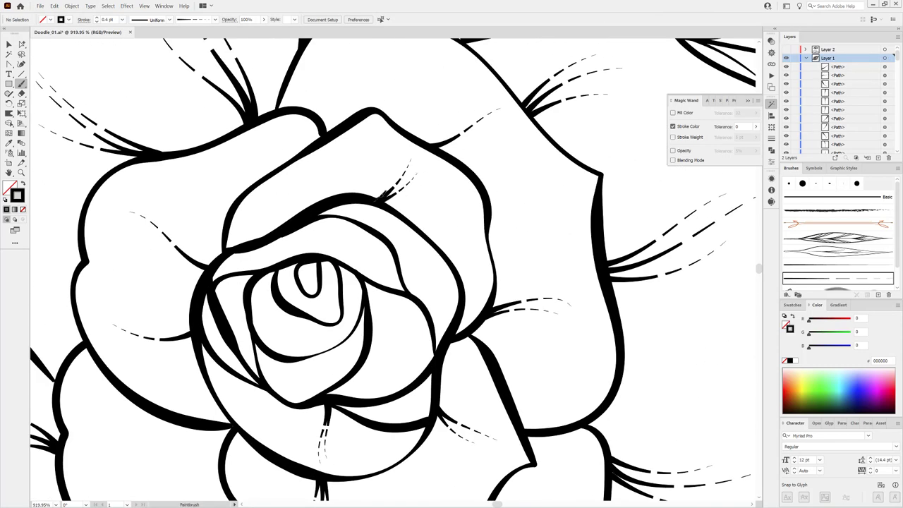
left_click_drag(498, 110, 434, 144)
left_click_drag(161, 206, 207, 263)
left_click_drag(117, 320, 191, 328)
left_click_drag(131, 342, 190, 339)
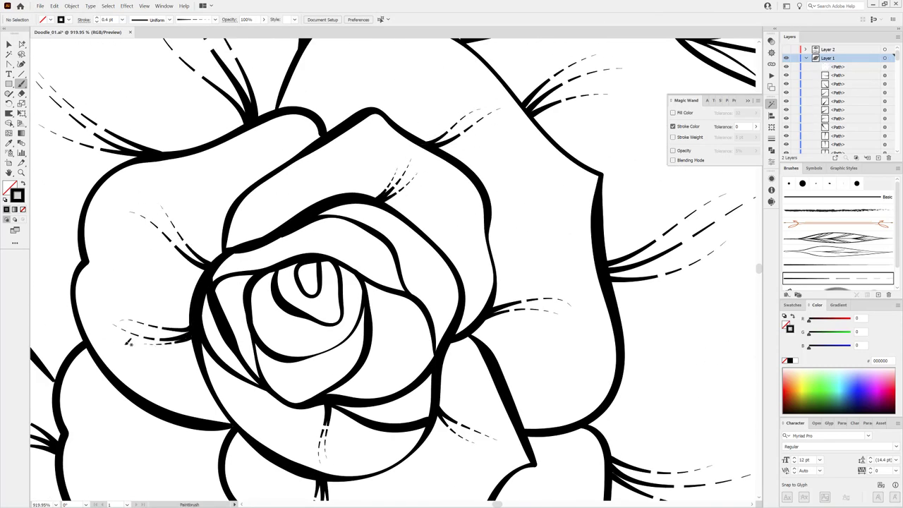
Step: Draw a hatch stroke down from a petal edge and thin it to 0.3 pt
scroll(130, 343, "down", 2)
scroll(129, 343, "down", 2)
scroll(129, 343, "down", 3)
scroll(339, 275, "up", 5)
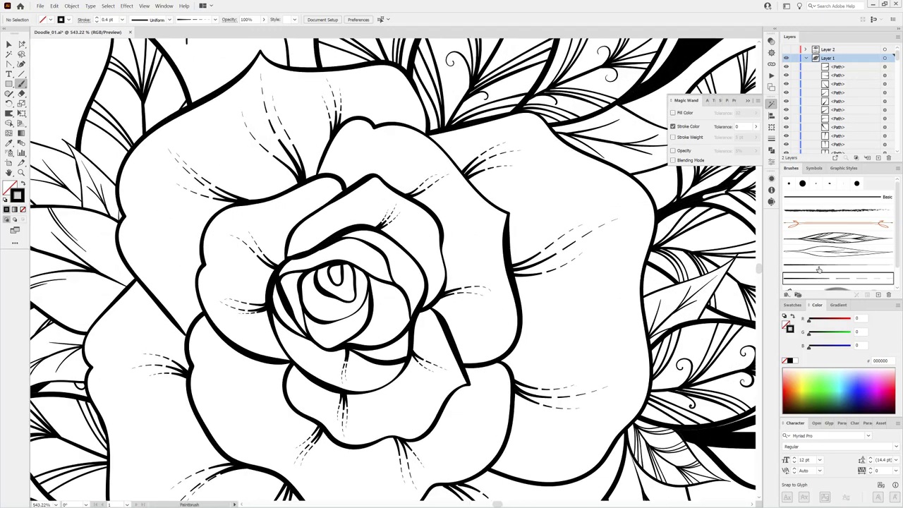
scroll(398, 237, "up", 3)
scroll(397, 238, "up", 2)
left_click_drag(499, 261, 503, 351)
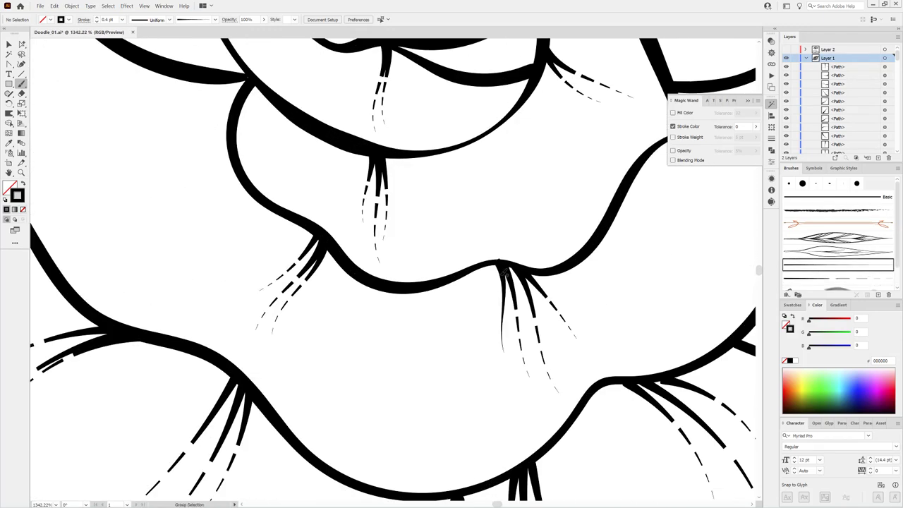
left_click(97, 22)
Step: Fan thin 0.3 pt hatch strokes out from and under the petal edge
mouse_move(533, 271)
left_mouse_down()
mouse_move(608, 350)
mouse_move(622, 295)
left_mouse_up()
left_click_drag(495, 264, 499, 348)
scroll(482, 421, "down", 10)
scroll(457, 282, "up", 5)
scroll(455, 268, "up", 3)
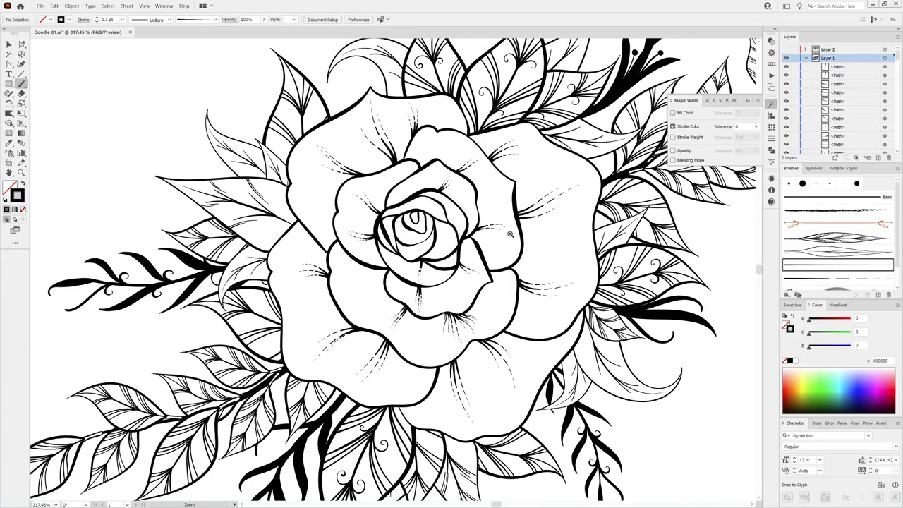
scroll(484, 292, "up", 6)
mouse_move(430, 251)
left_mouse_down()
mouse_move(575, 285)
mouse_move(553, 304)
mouse_move(531, 297)
mouse_move(541, 261)
left_mouse_up()
scroll(544, 303, "down", 7)
scroll(544, 303, "down", 2)
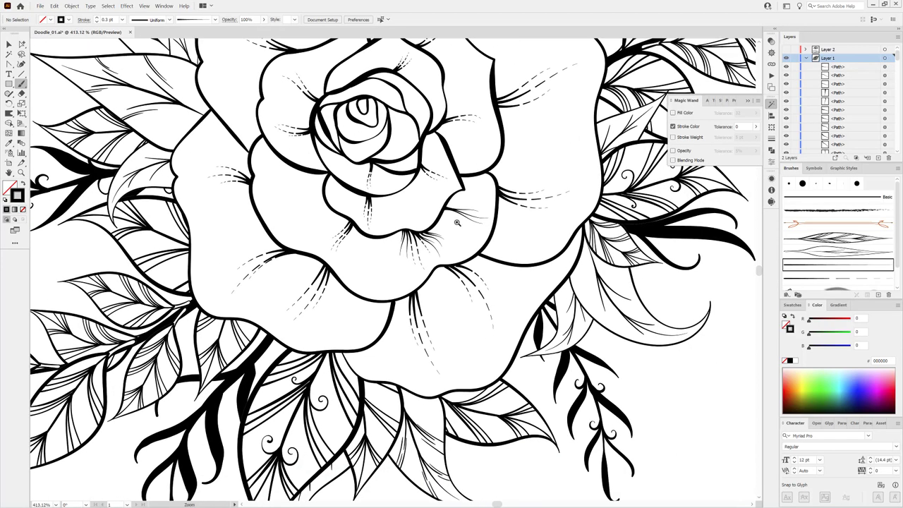
scroll(498, 276, "up", 8)
Step: Stack three hatch strokes at a petal edge, then fan three more downward
left_click_drag(446, 220, 518, 204)
left_click_drag(446, 204, 504, 192)
left_click_drag(448, 200, 503, 185)
scroll(583, 338, "down", 5)
left_click_drag(583, 337, 466, 227)
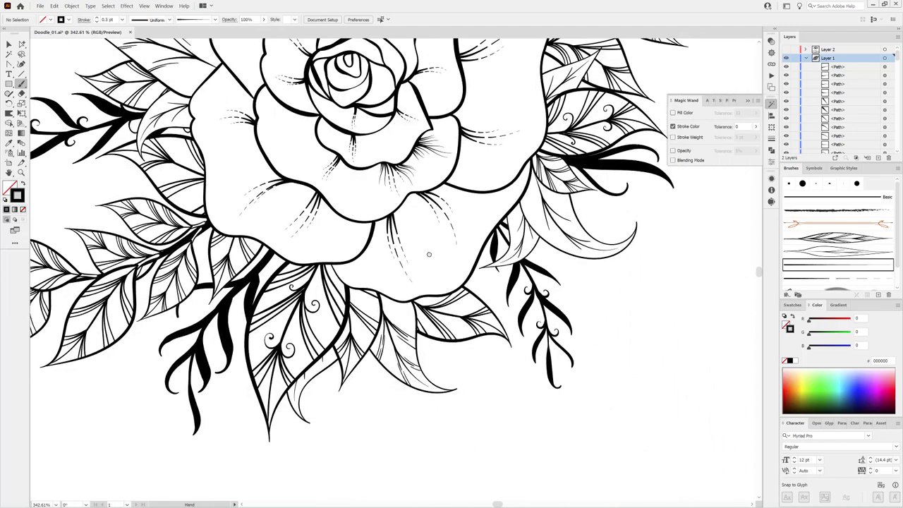
scroll(424, 254, "up", 2)
mouse_move(398, 203)
left_mouse_down()
mouse_move(449, 278)
mouse_move(429, 220)
left_mouse_up()
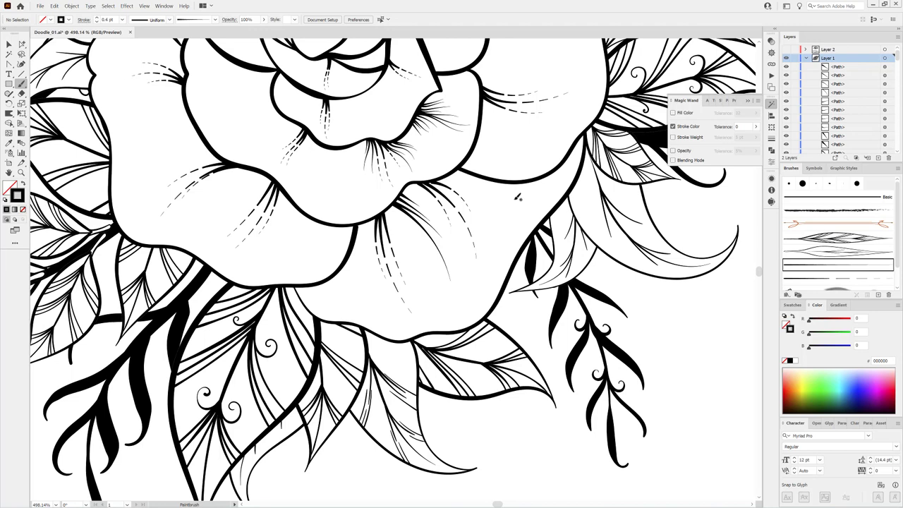
Step: Paint curved hatch strokes fanning across the right and lower petals
mouse_move(448, 171)
left_mouse_down()
mouse_move(494, 215)
mouse_move(515, 215)
mouse_move(529, 242)
left_mouse_up()
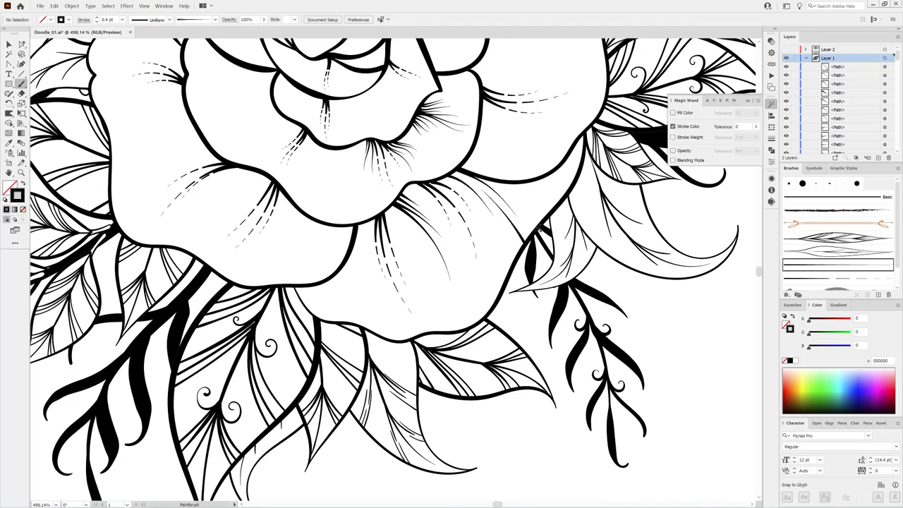
left_click_drag(498, 188, 536, 232)
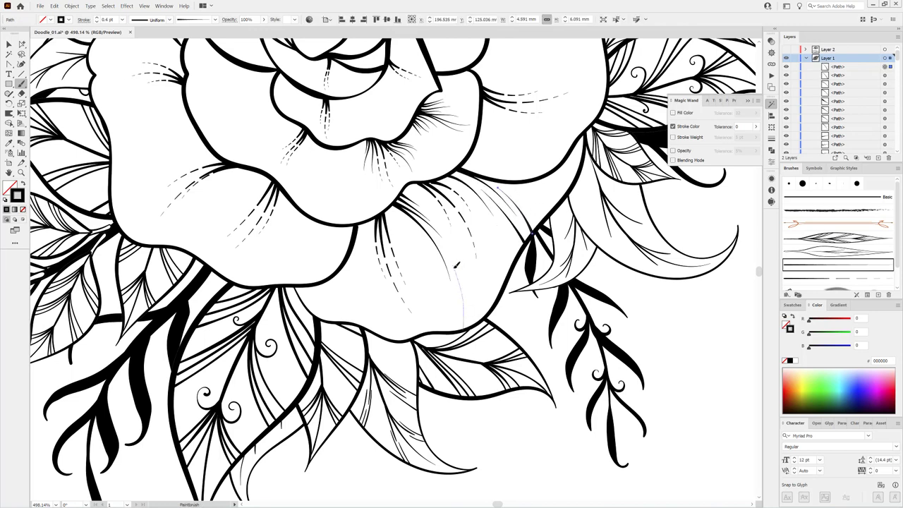
left_click_drag(457, 264, 447, 248)
left_click_drag(462, 329, 450, 277)
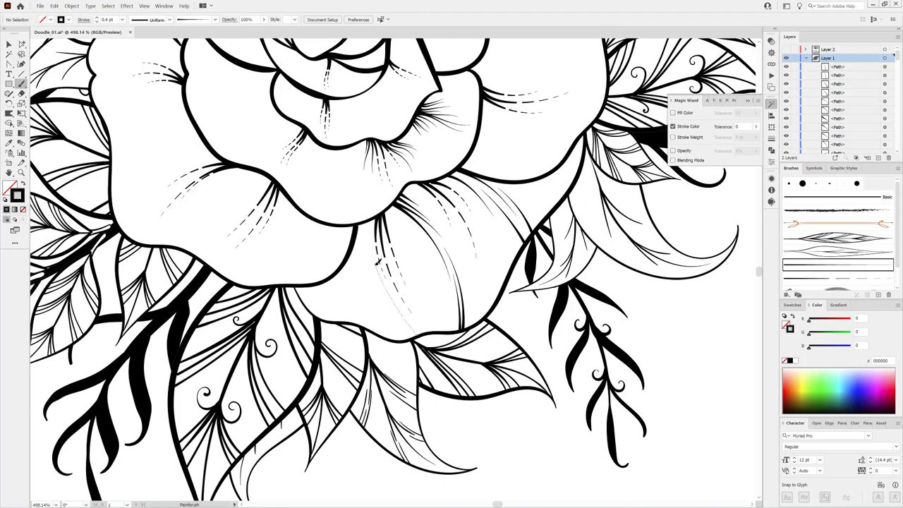
left_click_drag(377, 262, 412, 332)
left_click_drag(381, 283, 413, 331)
scroll(395, 296, "down", 5)
scroll(497, 265, "up", 6)
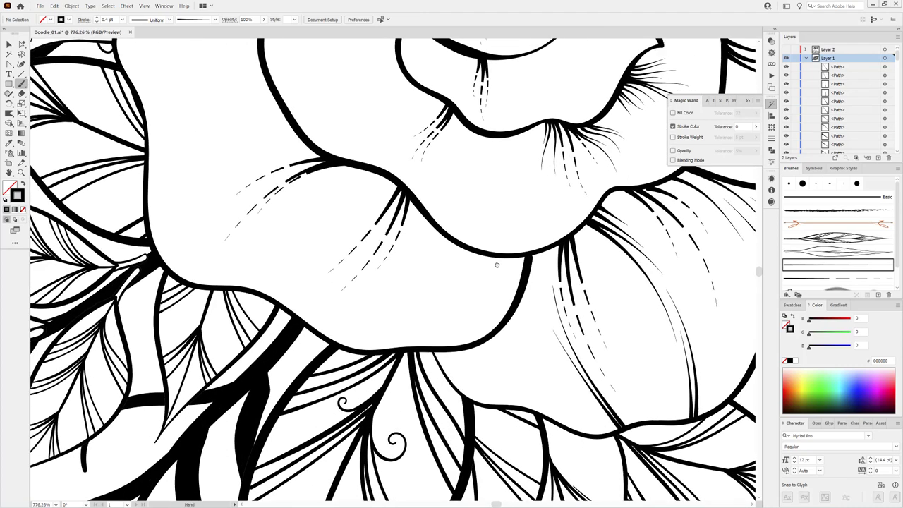
Step: Draw a long curved stroke and thin hatches following the petal fold
left_click_drag(337, 328, 419, 237)
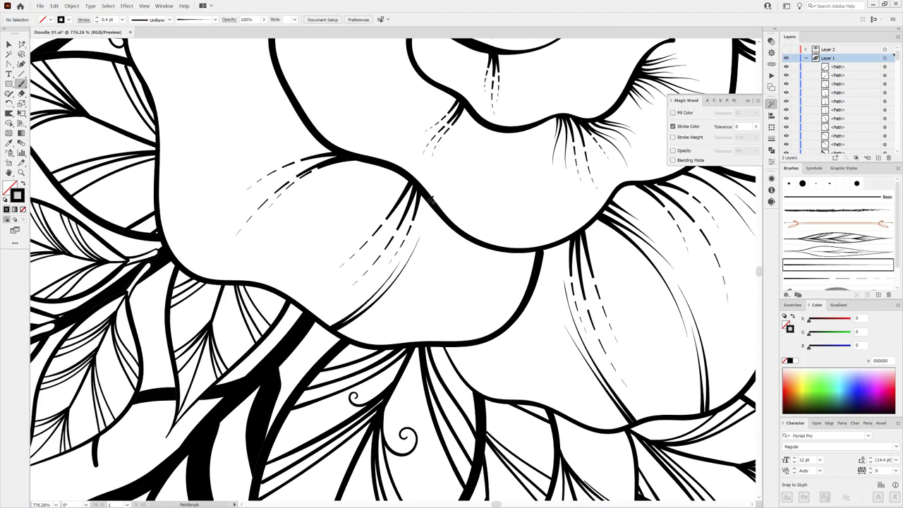
left_click_drag(429, 198, 400, 289)
mouse_move(427, 260)
left_mouse_down()
mouse_move(447, 214)
mouse_move(432, 271)
left_mouse_up()
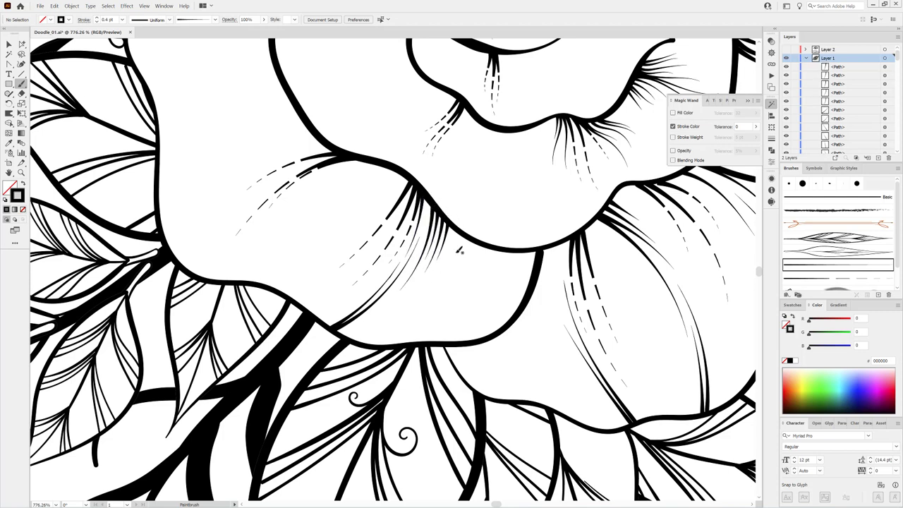
left_click_drag(452, 226, 446, 254)
left_click_drag(409, 177, 332, 256)
mouse_move(371, 161)
left_mouse_down()
mouse_move(261, 234)
mouse_move(294, 210)
mouse_move(333, 200)
left_mouse_up()
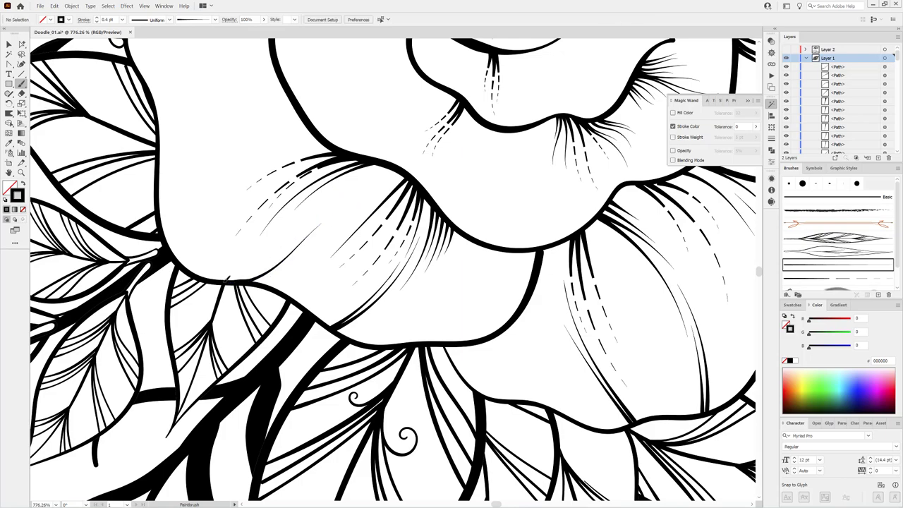
Step: Stack thin hatch strokes up the lower-left petal to its top edge
key("ctrl+0")
scroll(399, 216, "up", 10)
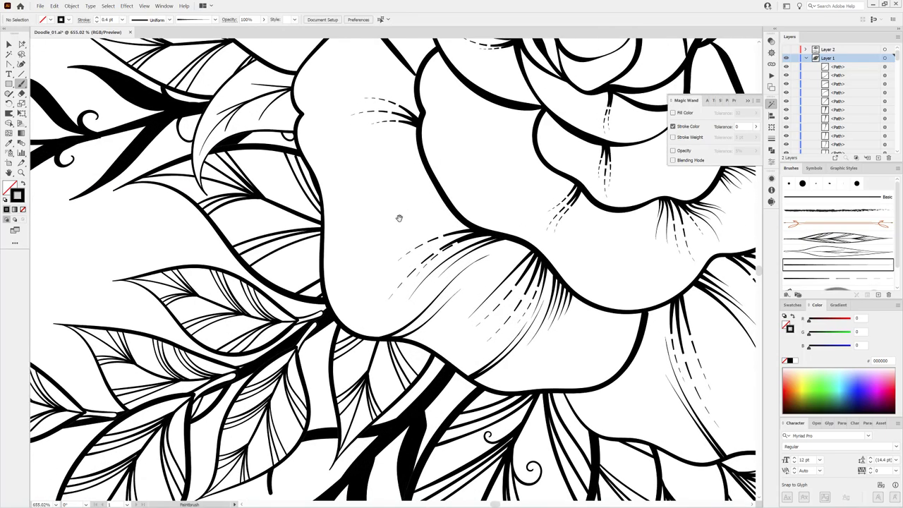
left_click_drag(379, 232, 324, 279)
left_click_drag(385, 212, 323, 276)
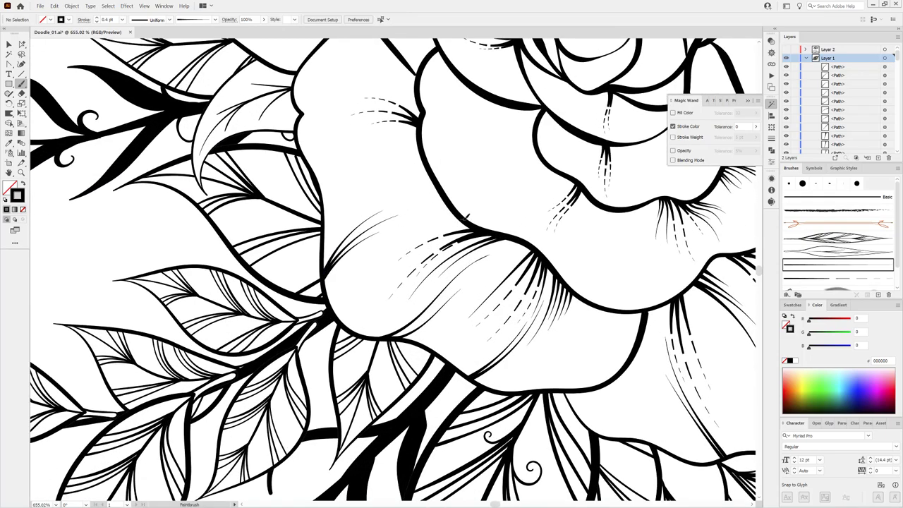
left_click_drag(466, 214, 372, 259)
left_click_drag(455, 199, 398, 233)
mouse_move(446, 182)
left_mouse_down()
mouse_move(387, 204)
mouse_move(398, 188)
left_mouse_up()
mouse_move(438, 164)
left_mouse_down()
mouse_move(362, 193)
mouse_move(361, 173)
left_mouse_up()
mouse_move(424, 117)
left_mouse_down()
mouse_move(360, 99)
mouse_move(300, 119)
left_mouse_up()
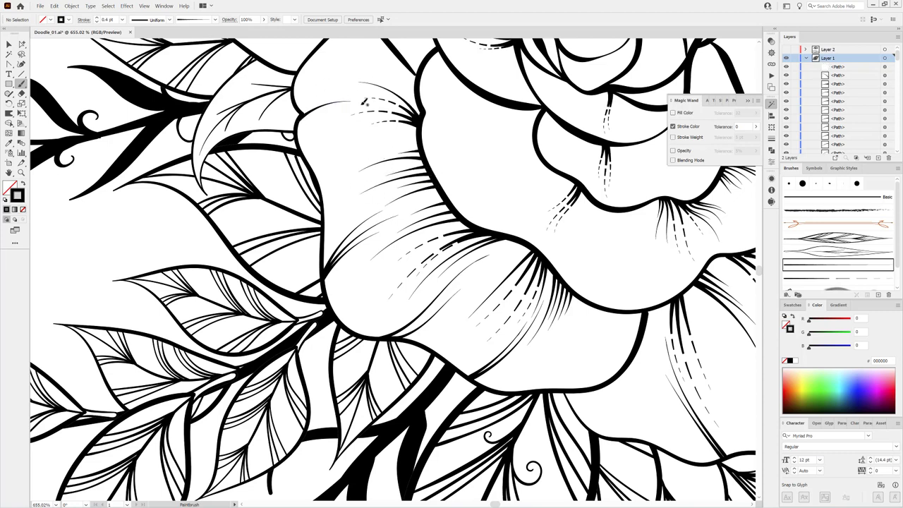
Step: Review the whole artwork, then add thin hatch strokes down the lower petals
scroll(343, 92, "up", 3)
scroll(424, 176, "up", 2)
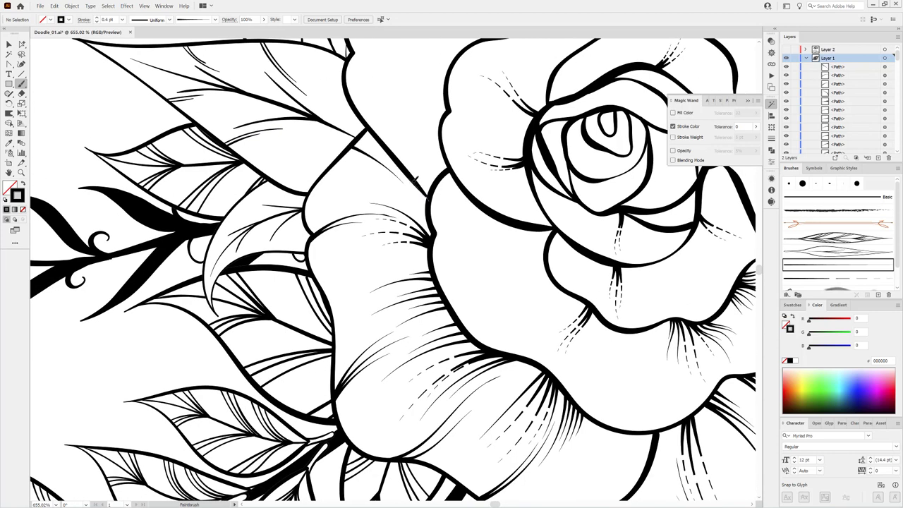
key("ctrl+0")
scroll(392, 257, "up", 10)
scroll(391, 257, "down", 2)
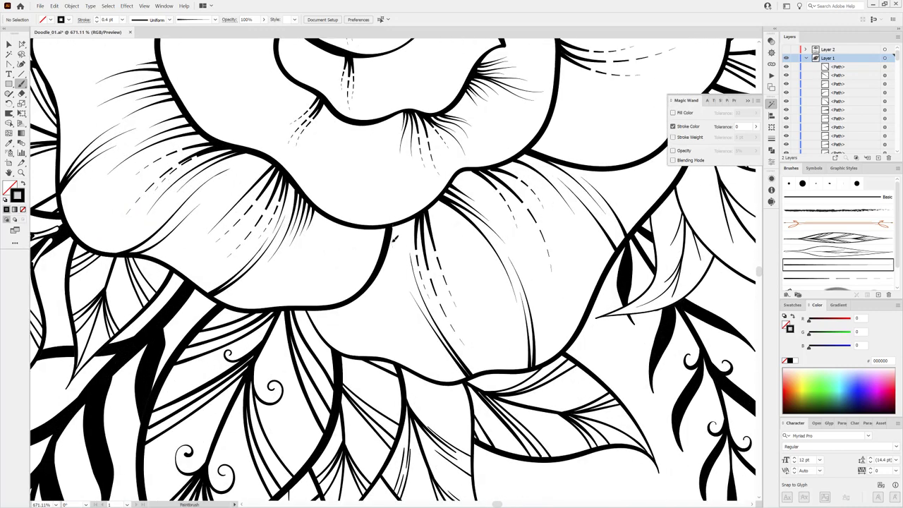
left_click_drag(390, 243, 393, 316)
left_click_drag(381, 268, 404, 356)
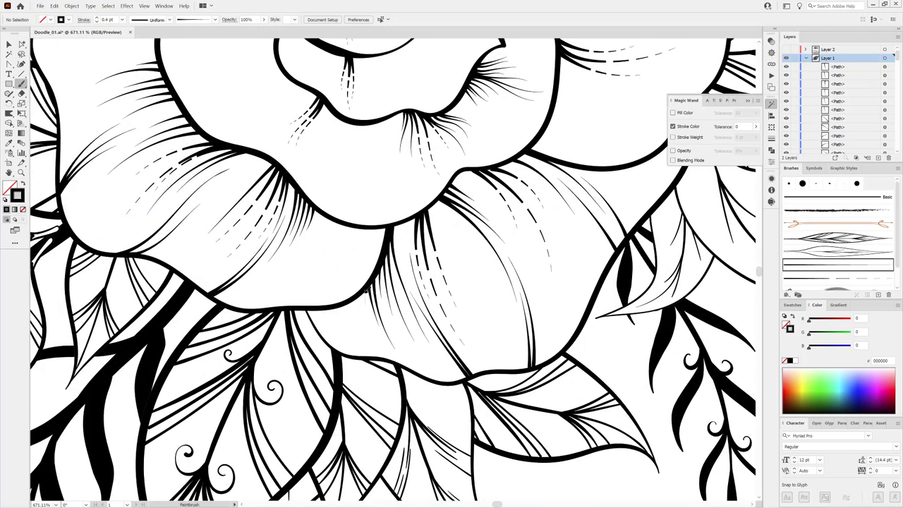
left_click_drag(366, 289, 381, 344)
mouse_move(407, 220)
left_mouse_down()
mouse_move(397, 276)
mouse_move(406, 244)
left_mouse_up()
left_click_drag(445, 201, 487, 261)
mouse_move(618, 197)
left_mouse_down()
mouse_move(463, 310)
mouse_move(470, 321)
left_mouse_up()
Step: Add thin hatch strokes along the right petal and fan two from its edge
scroll(485, 292, "down", 5)
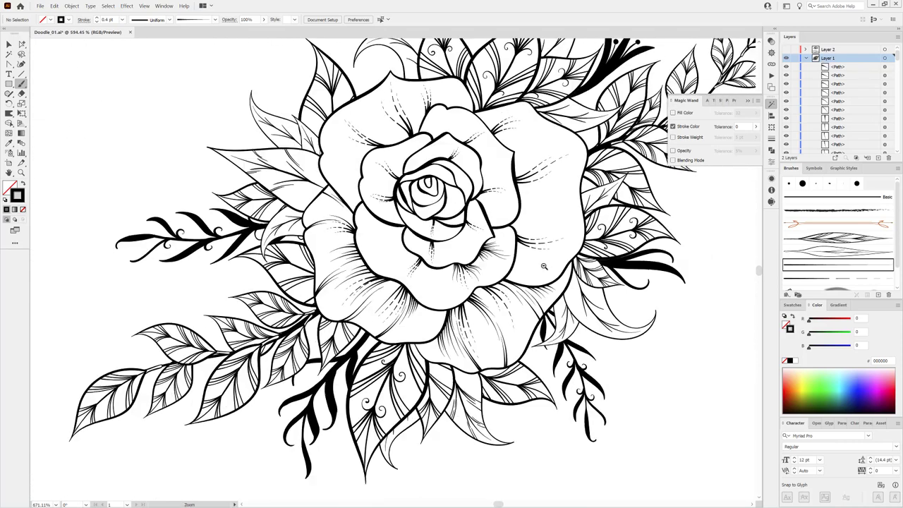
scroll(544, 286, "up", 5)
scroll(422, 268, "up", 1)
left_click_drag(422, 268, 498, 263)
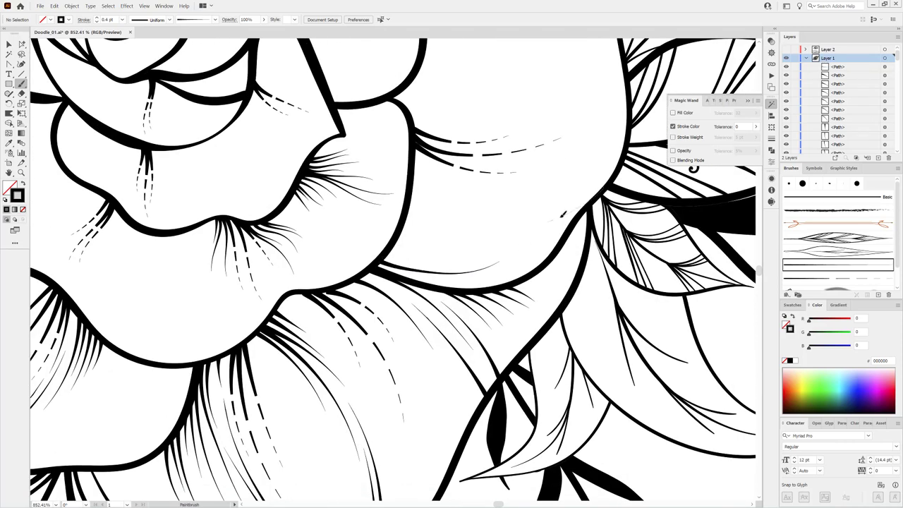
left_click_drag(604, 189, 453, 233)
left_click_drag(587, 204, 463, 237)
left_click_drag(625, 160, 531, 216)
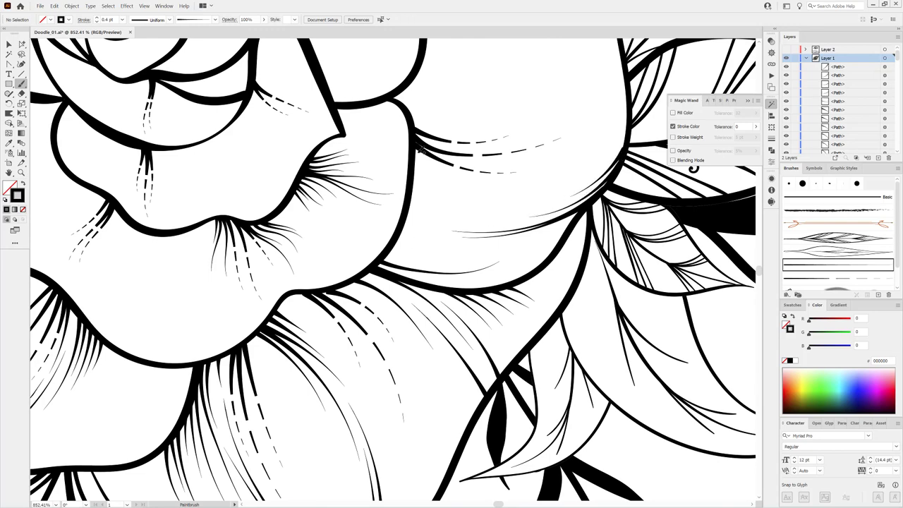
mouse_move(418, 149)
left_mouse_down()
mouse_move(535, 175)
mouse_move(505, 185)
left_mouse_up()
left_click_drag(416, 167, 473, 196)
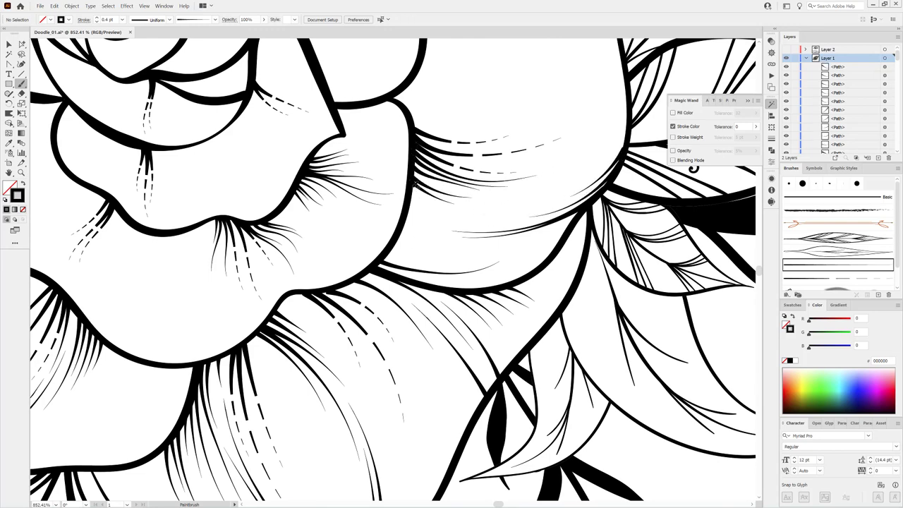
Step: Draw long hatch strokes fanning rightward across the petal
scroll(416, 183, "down", 3)
scroll(416, 183, "down", 2)
scroll(462, 291, "up", 6)
left_click_drag(463, 294, 688, 235)
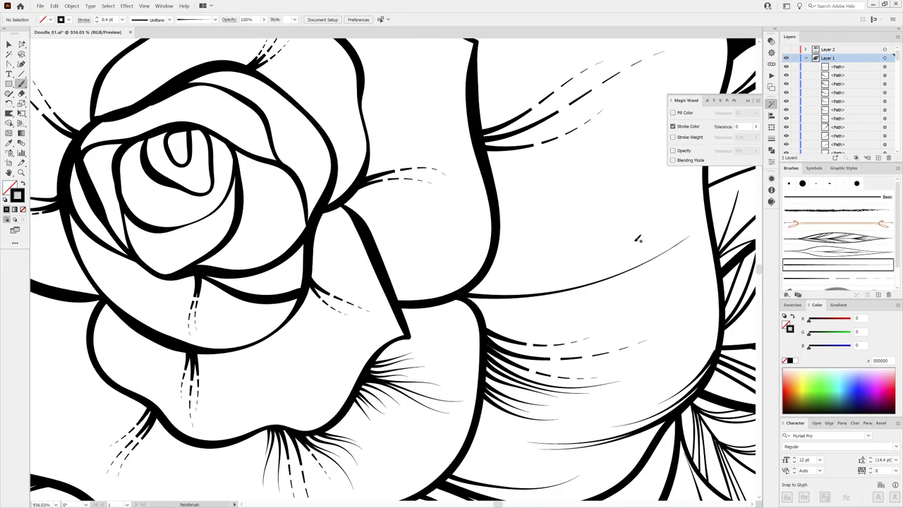
mouse_move(465, 295)
left_mouse_down()
mouse_move(690, 215)
mouse_move(704, 257)
mouse_move(725, 236)
left_mouse_up()
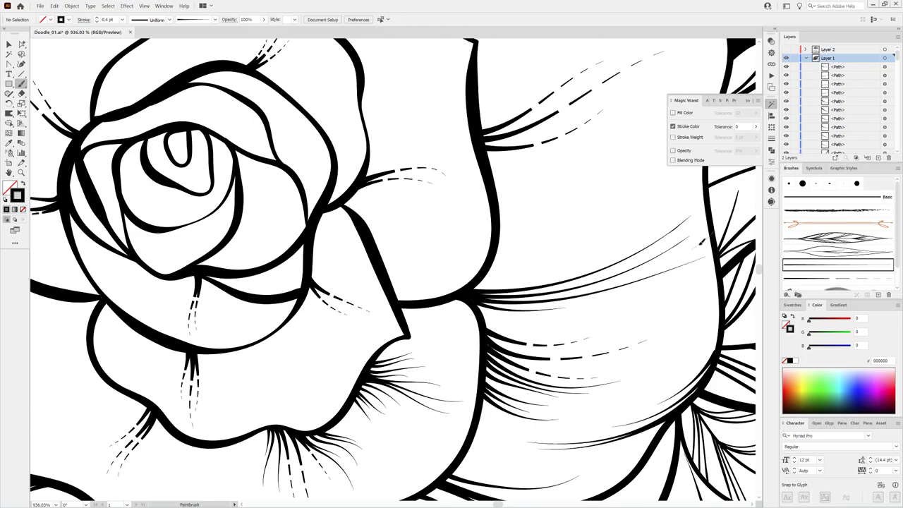
left_click_drag(662, 272, 479, 308)
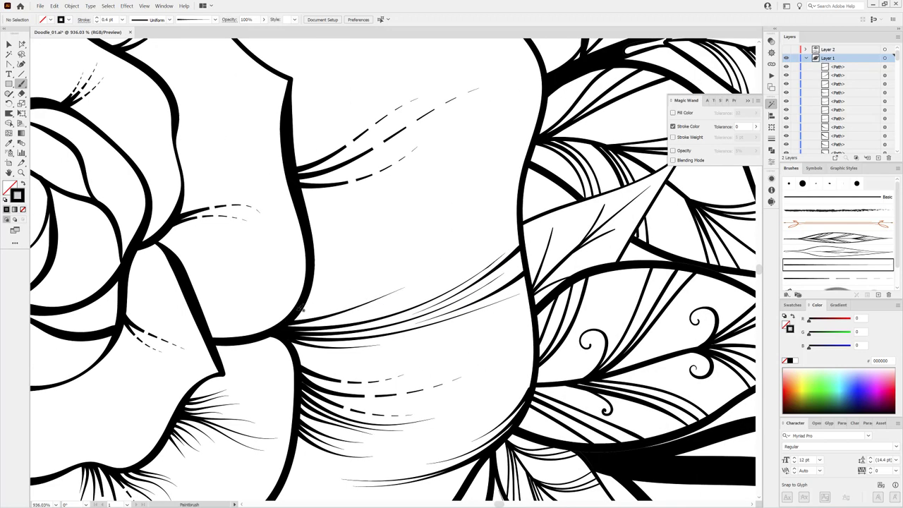
left_click_drag(315, 288, 412, 253)
Step: Fan five hatch strokes from the right petal's left edge, then check the whole rose
left_click_drag(311, 260, 454, 209)
left_click_drag(302, 171, 484, 131)
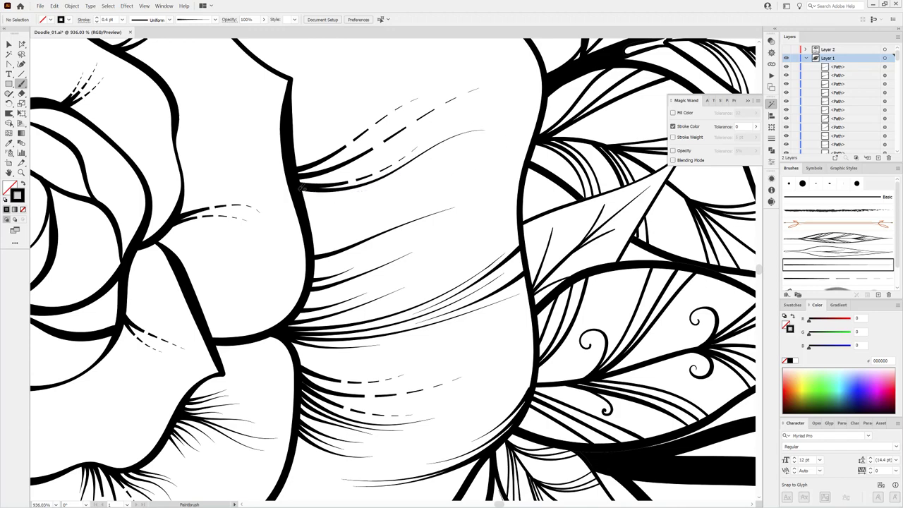
left_click_drag(299, 196, 388, 186)
mouse_move(303, 214)
left_mouse_down()
mouse_move(389, 205)
mouse_move(458, 174)
left_mouse_up()
mouse_move(310, 237)
left_mouse_down()
mouse_move(395, 220)
mouse_move(387, 246)
left_mouse_up()
key("ctrl+0")
scroll(529, 282, "up", 8)
Step: Add fine hatch strokes fanning from the upper petal's left edge
mouse_move(542, 175)
left_mouse_down()
mouse_move(409, 221)
mouse_move(436, 189)
mouse_move(446, 213)
left_mouse_up()
left_click_drag(413, 134, 331, 187)
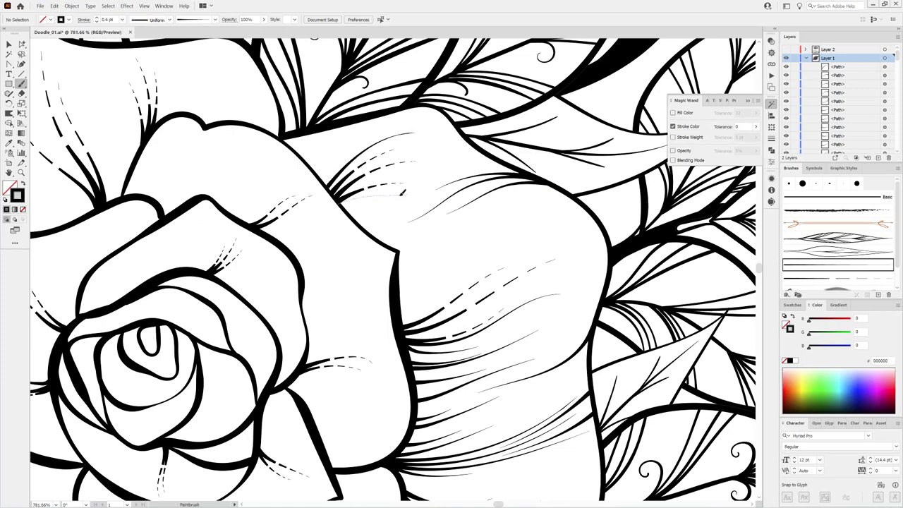
left_click_drag(458, 175, 340, 202)
mouse_move(420, 203)
left_mouse_down()
mouse_move(343, 211)
mouse_move(350, 220)
left_mouse_up()
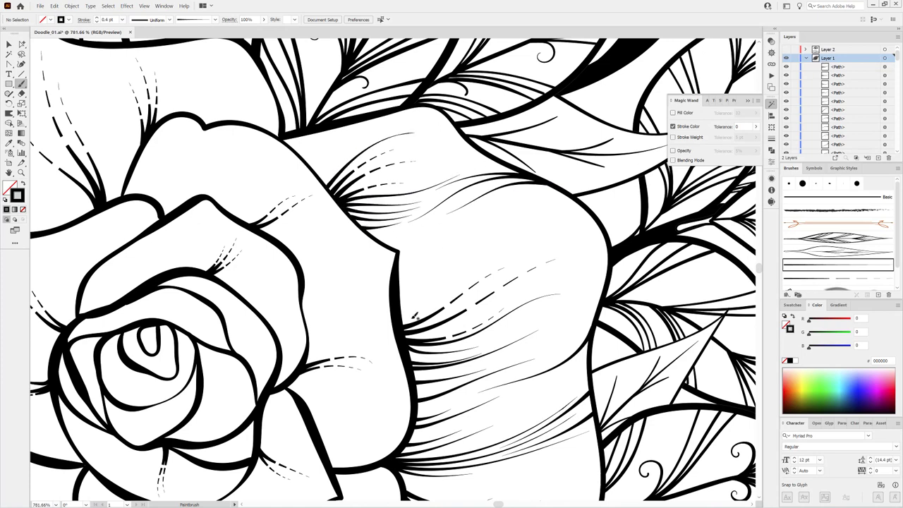
Step: Fan four more hatch strokes across the petal and review the whole rose
left_click_drag(486, 265, 401, 317)
left_click_drag(509, 243, 400, 307)
left_click_drag(484, 238, 399, 295)
left_click_drag(436, 253, 399, 278)
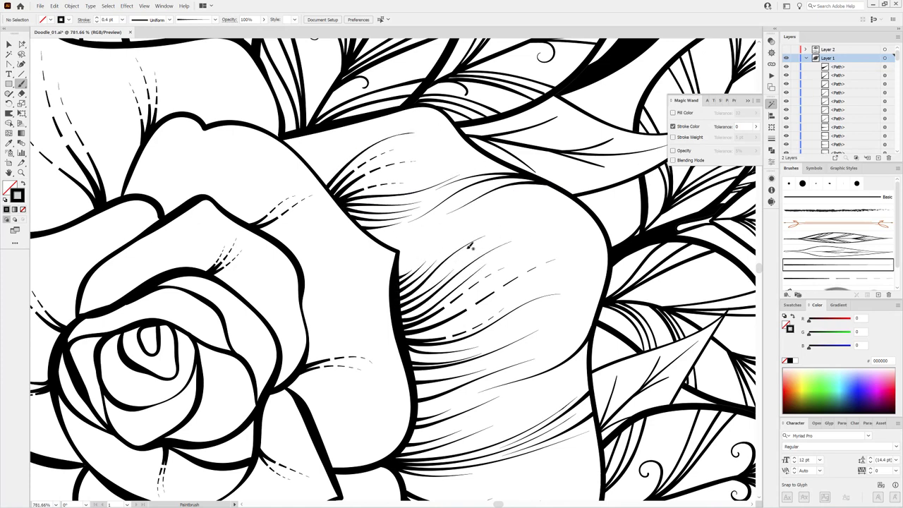
key("ctrl+0")
scroll(513, 212, "up", 5)
scroll(487, 240, "up", 5)
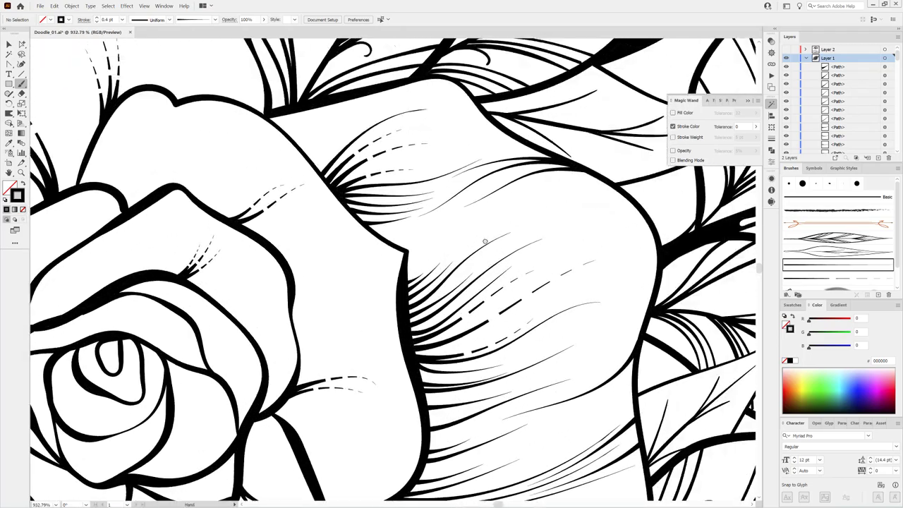
left_click_drag(387, 237, 485, 221)
Step: Undo a stray thick stroke and add fine hatch strokes near the petal tip
key("ctrl+0")
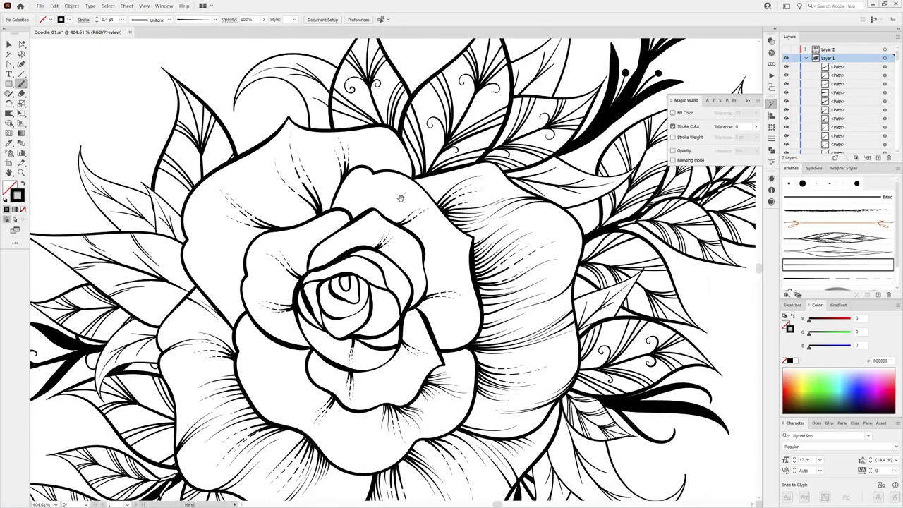
scroll(356, 117, "up", 10)
left_click_drag(364, 175, 446, 375)
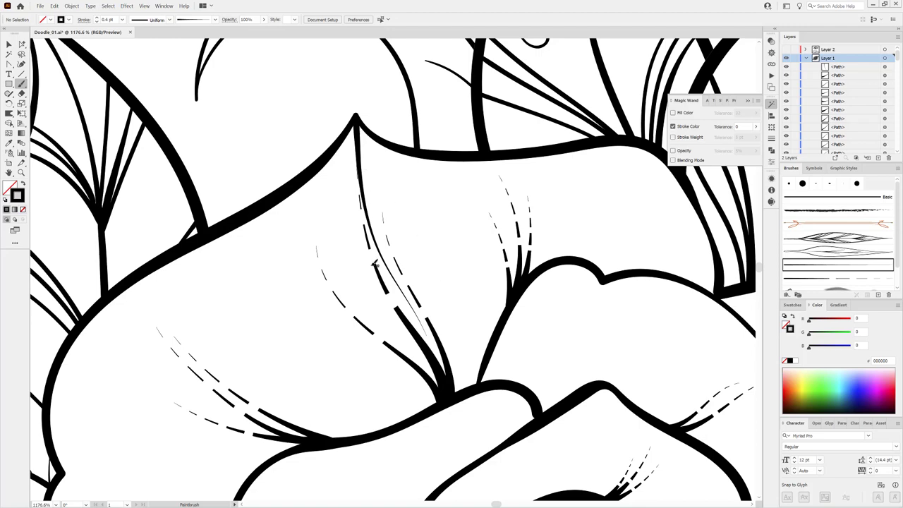
key("ctrl+z")
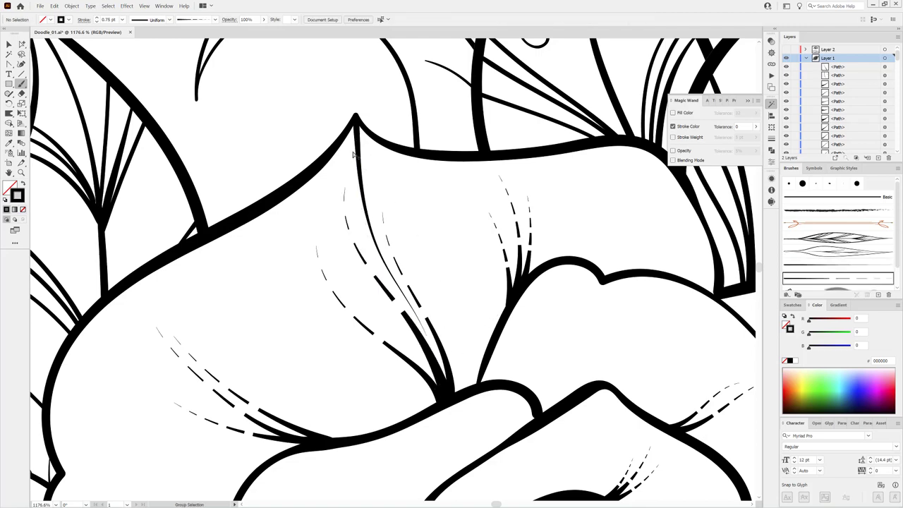
left_click_drag(393, 286, 368, 131)
left_click_drag(396, 243, 379, 145)
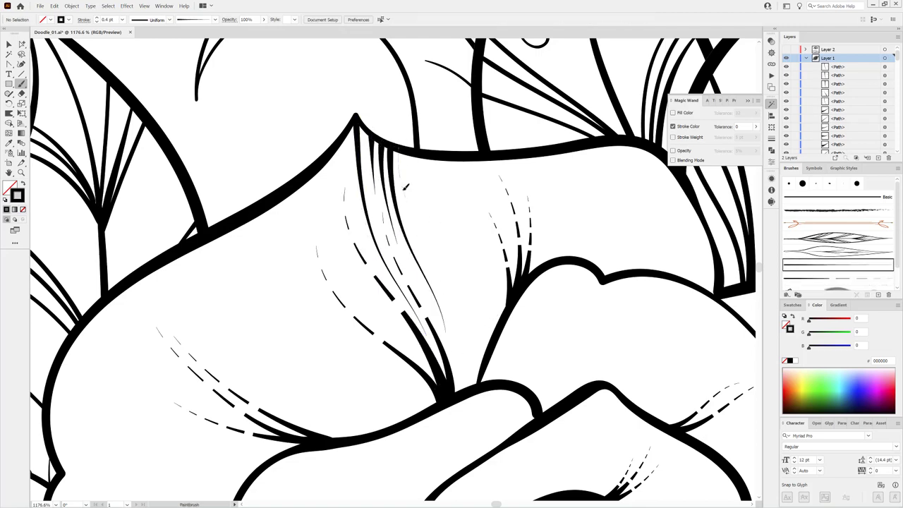
Step: Hatch short strokes up from the petal base and fan strokes across its fold
scroll(399, 204, "down", 5)
scroll(403, 231, "up", 5)
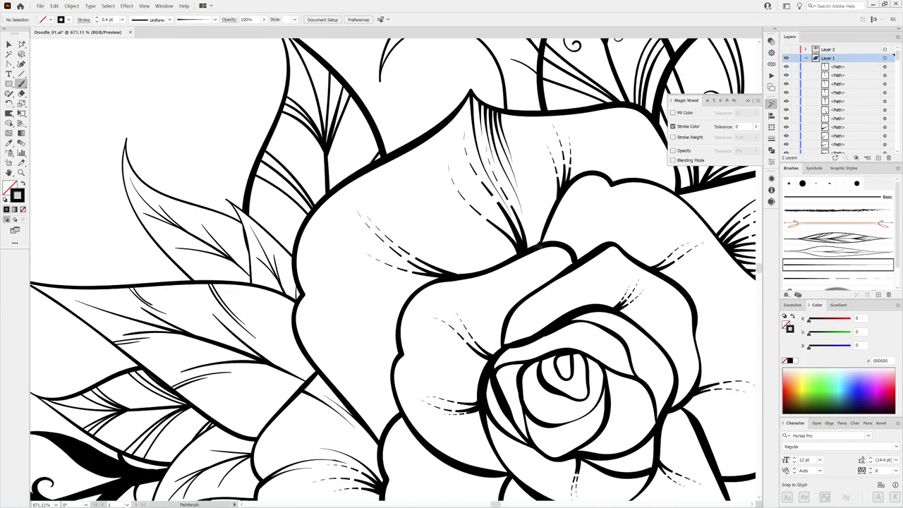
left_click_drag(542, 241, 539, 177)
left_click_drag(551, 221, 546, 173)
left_click_drag(556, 212, 551, 181)
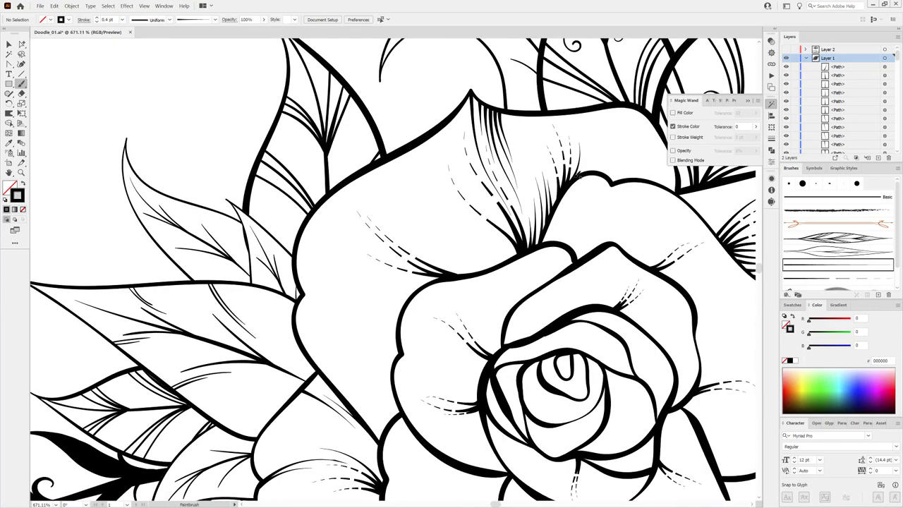
mouse_move(521, 256)
left_mouse_down()
mouse_move(450, 191)
mouse_move(470, 235)
left_mouse_up()
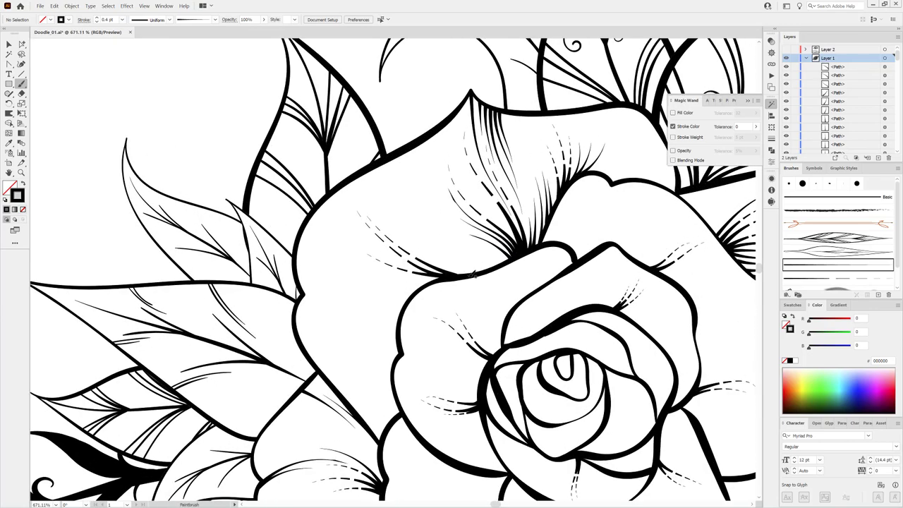
left_click_drag(468, 277, 428, 249)
left_click_drag(487, 273, 447, 254)
Step: Add thin hatch strokes along the petal fold
scroll(482, 270, "up", 5)
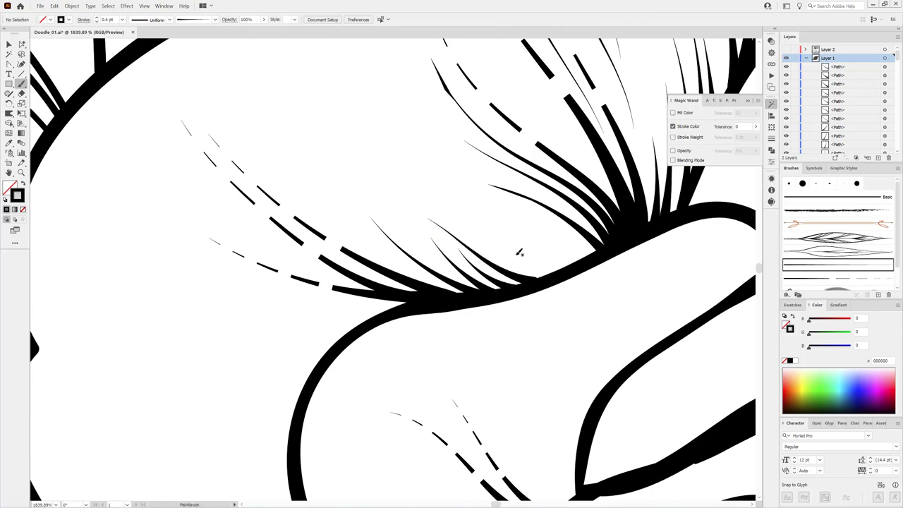
left_click_drag(559, 264, 411, 182)
scroll(482, 316, "down", 4)
mouse_move(459, 295)
left_mouse_down()
mouse_move(361, 276)
mouse_move(406, 302)
left_mouse_up()
scroll(423, 254, "down", 4)
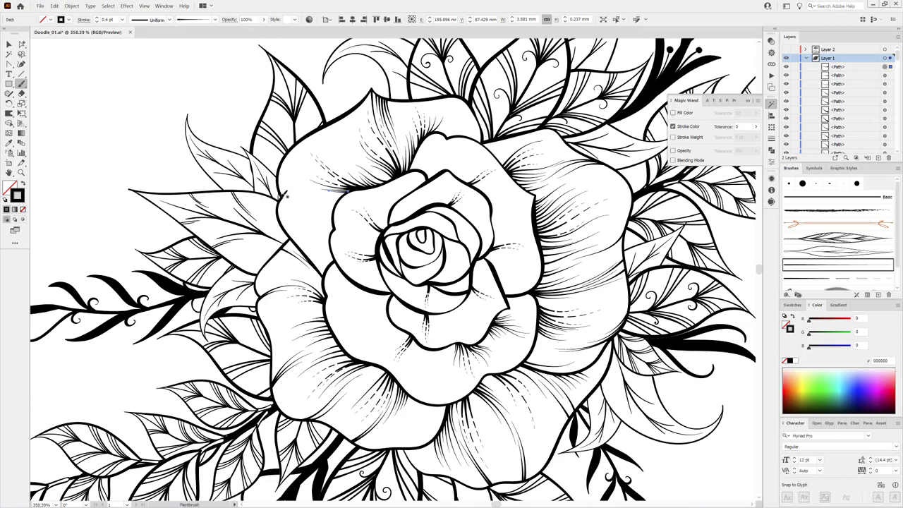
scroll(298, 206, "up", 4)
Step: Hatch the area left of the petal edge with strokes running up-left
mouse_move(386, 236)
left_mouse_down()
mouse_move(290, 196)
mouse_move(321, 207)
left_mouse_up()
left_click_drag(393, 220, 351, 206)
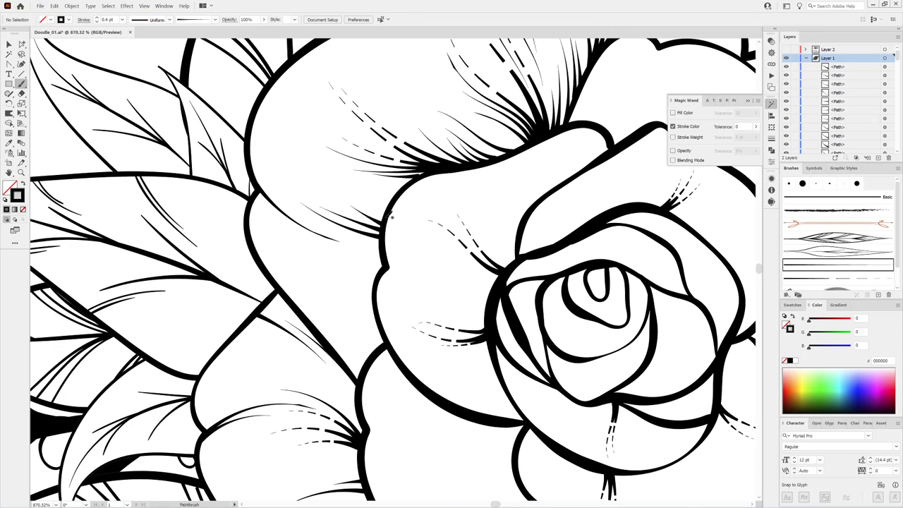
mouse_move(386, 245)
left_mouse_down()
mouse_move(343, 254)
mouse_move(348, 261)
left_mouse_up()
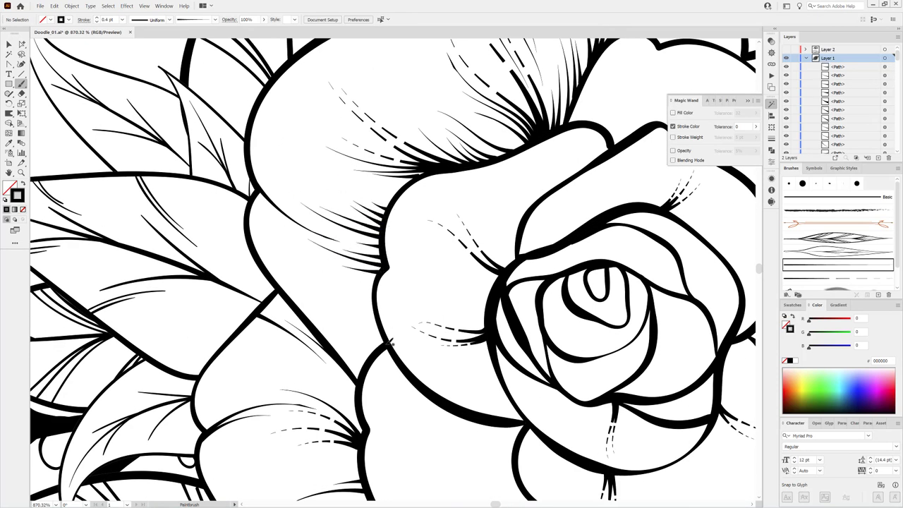
left_click_drag(391, 342, 297, 279)
left_click_drag(382, 339, 319, 281)
Step: Draw hatch strokes radiating from the petal junction
scroll(382, 347, "down", 2)
scroll(381, 347, "down", 3)
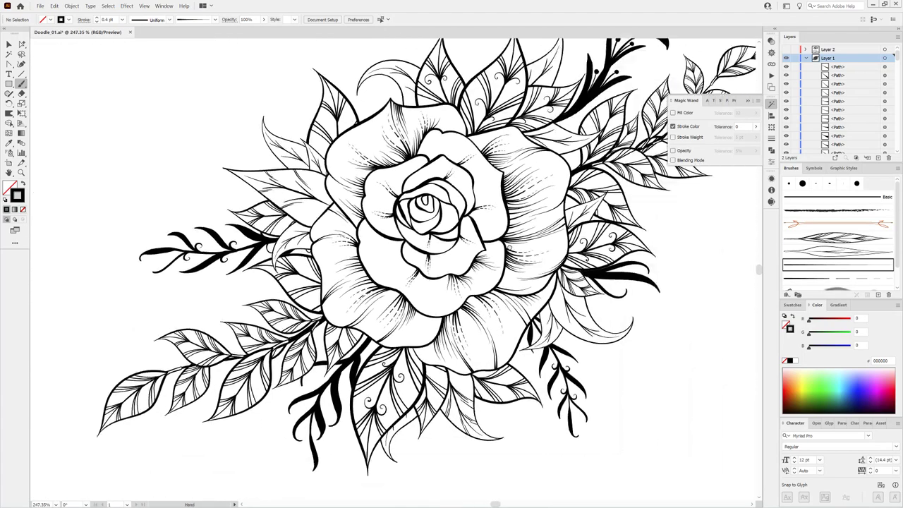
scroll(469, 183, "up", 1)
scroll(469, 183, "up", 5)
left_click_drag(460, 188, 333, 295)
mouse_move(246, 206)
left_mouse_down()
mouse_move(316, 171)
mouse_move(289, 182)
mouse_move(285, 163)
left_mouse_up()
Step: Fan hatch strokes down-left from the junction and shade the lower petal junction
left_click_drag(457, 192, 388, 292)
mouse_move(447, 210)
left_mouse_down()
mouse_move(393, 305)
mouse_move(413, 303)
left_mouse_up()
left_click_drag(444, 238, 426, 310)
left_click_drag(448, 255, 421, 342)
mouse_move(520, 321)
left_mouse_down()
mouse_move(449, 374)
mouse_move(472, 355)
left_mouse_up()
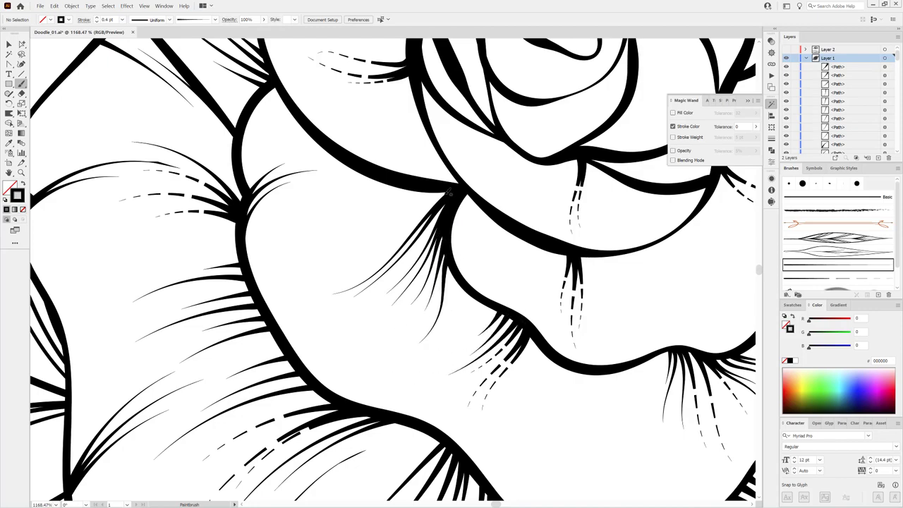
mouse_move(449, 187)
left_mouse_down()
mouse_move(307, 232)
mouse_move(285, 211)
mouse_move(293, 195)
left_mouse_up()
Step: Add hatch strokes on the upper-left petals
left_click_drag(322, 138, 266, 150)
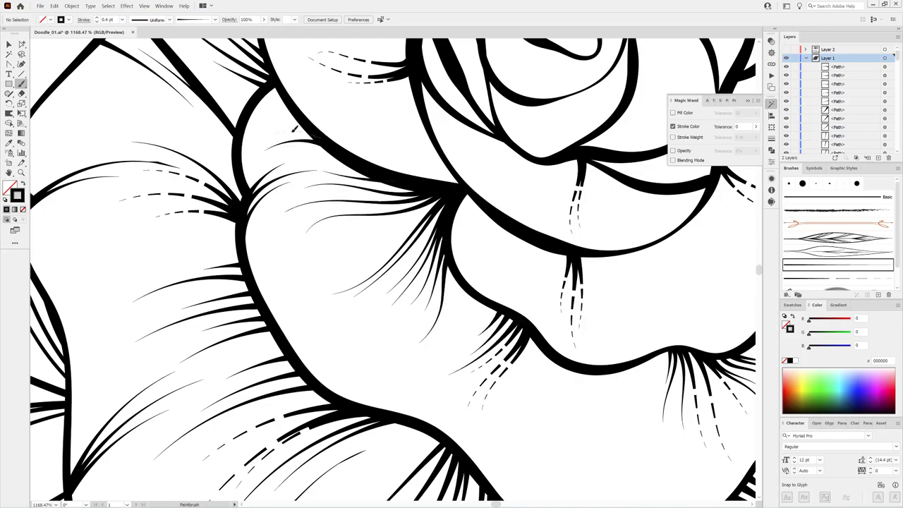
left_click_drag(321, 116, 274, 137)
scroll(469, 249, "down", 3)
scroll(469, 249, "down", 3)
scroll(470, 249, "up", 5)
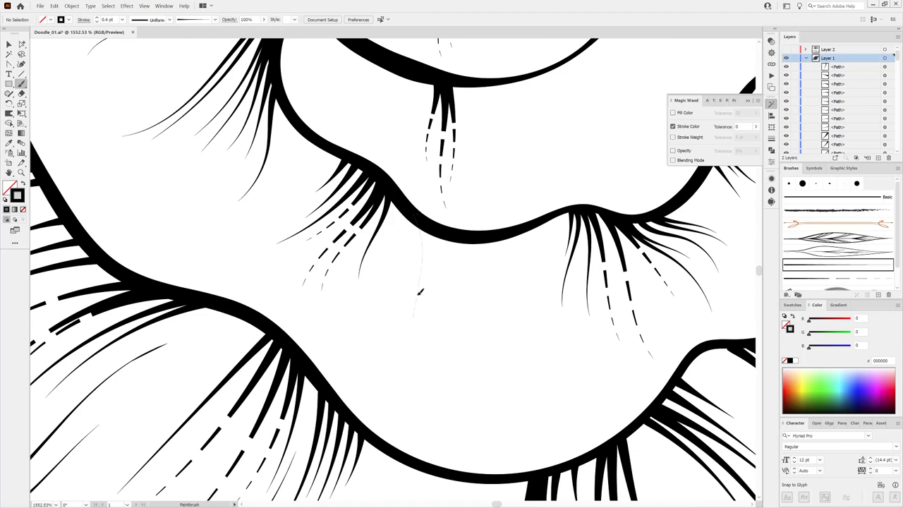
Step: Draw long hatch strokes down from the petal edge and fill gaps between petal edges
mouse_move(424, 223)
left_mouse_down()
mouse_move(431, 436)
mouse_move(439, 383)
left_mouse_up()
mouse_move(436, 237)
left_mouse_down()
mouse_move(443, 356)
mouse_move(471, 388)
mouse_move(469, 309)
left_mouse_up()
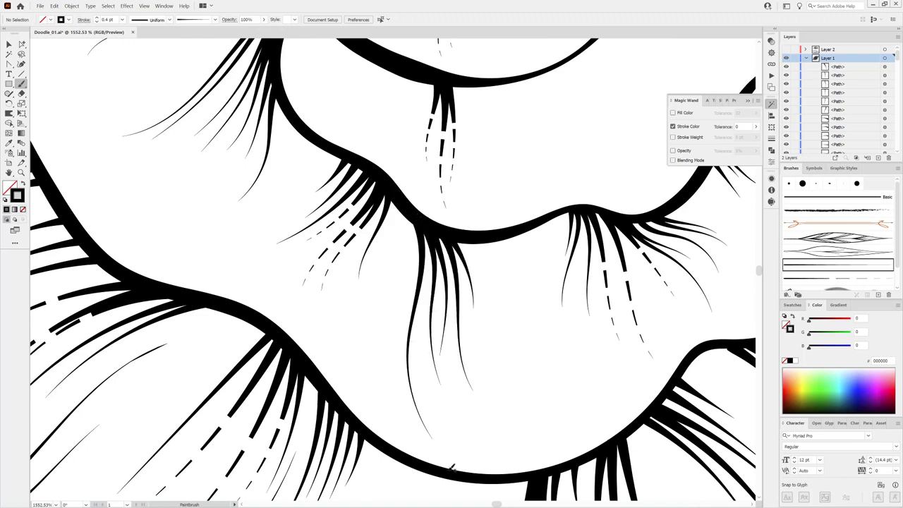
mouse_move(452, 468)
left_mouse_down()
mouse_move(393, 329)
mouse_move(433, 411)
left_mouse_up()
left_click_drag(493, 474, 457, 436)
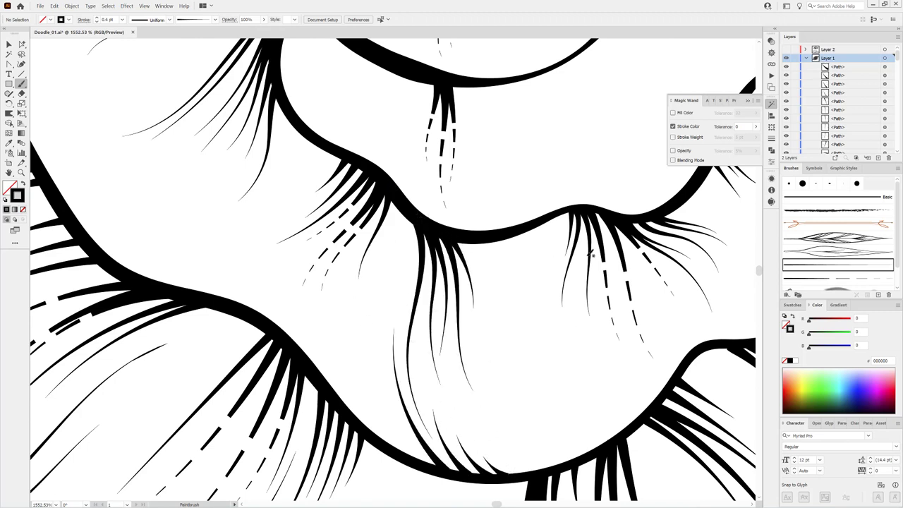
left_click_drag(567, 208, 549, 315)
scroll(541, 238, "down", 4)
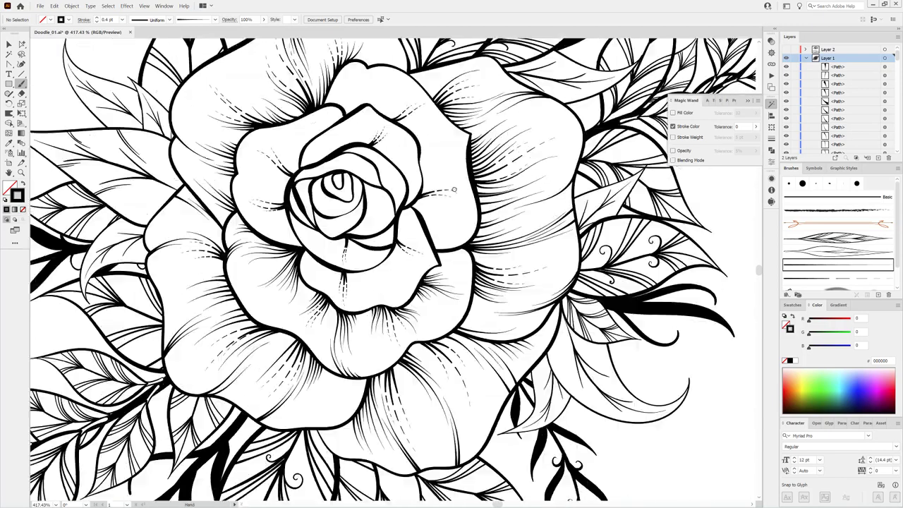
Step: Draw a curved stroke and fan tapered hair strokes from an inner petal junction
scroll(455, 189, "up", 4)
left_click_drag(363, 250, 494, 227)
mouse_move(364, 256)
left_mouse_down()
mouse_move(464, 261)
mouse_move(457, 277)
left_mouse_up()
mouse_move(367, 260)
left_mouse_down()
mouse_move(472, 302)
mouse_move(473, 319)
left_mouse_up()
left_click_drag(612, 231, 478, 181)
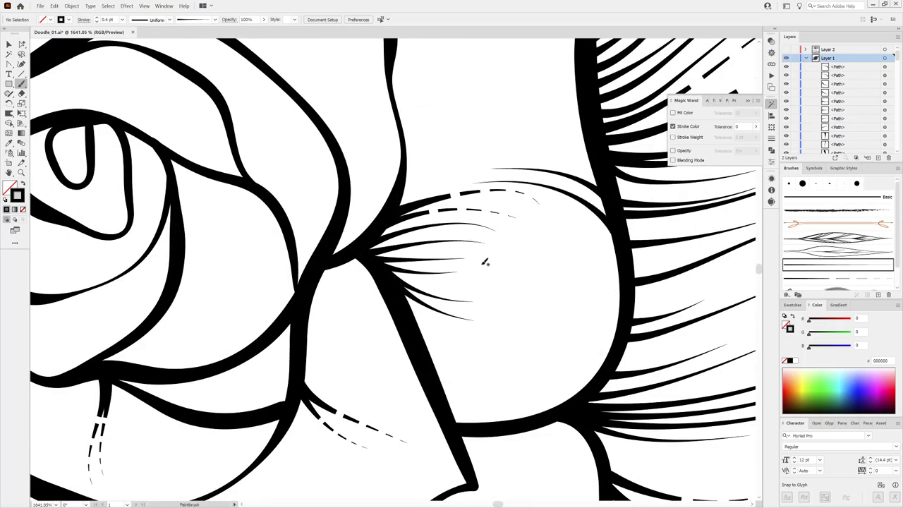
Step: Add a thin stroke across the petal with hair strokes beneath the curved line
scroll(484, 258, "down", 5)
scroll(444, 254, "up", 5)
left_click_drag(600, 189, 443, 256)
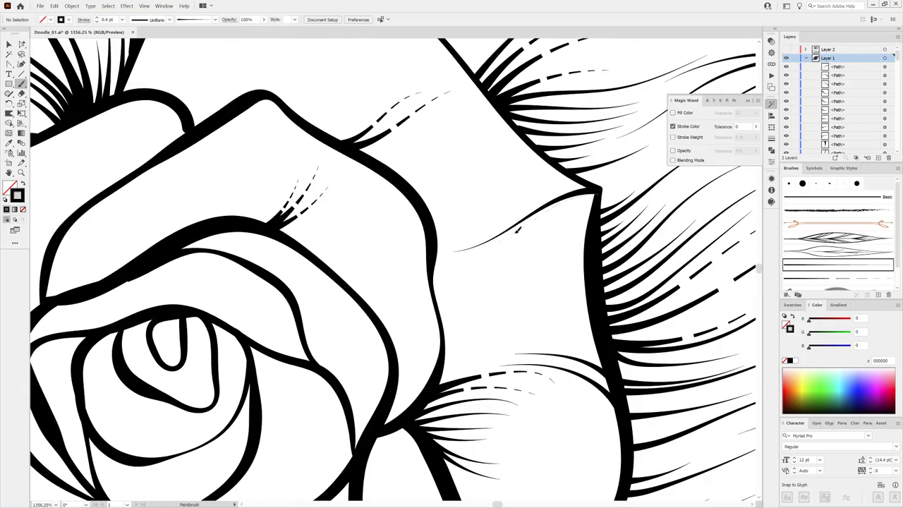
mouse_move(600, 198)
left_mouse_down()
mouse_move(526, 236)
mouse_move(541, 259)
mouse_move(557, 238)
left_mouse_up()
Step: Fan tapered hair strokes up and out from the inner petal edge
scroll(631, 305, "down", 5)
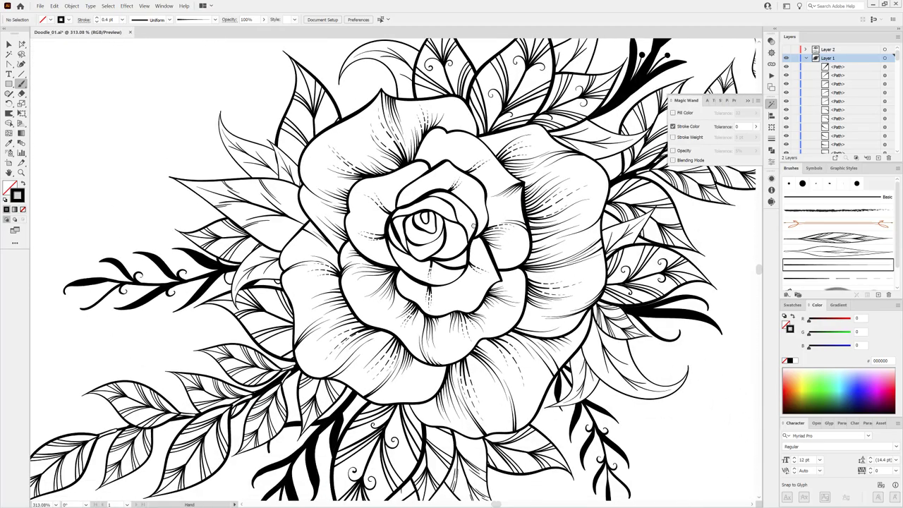
scroll(553, 183, "up", 5)
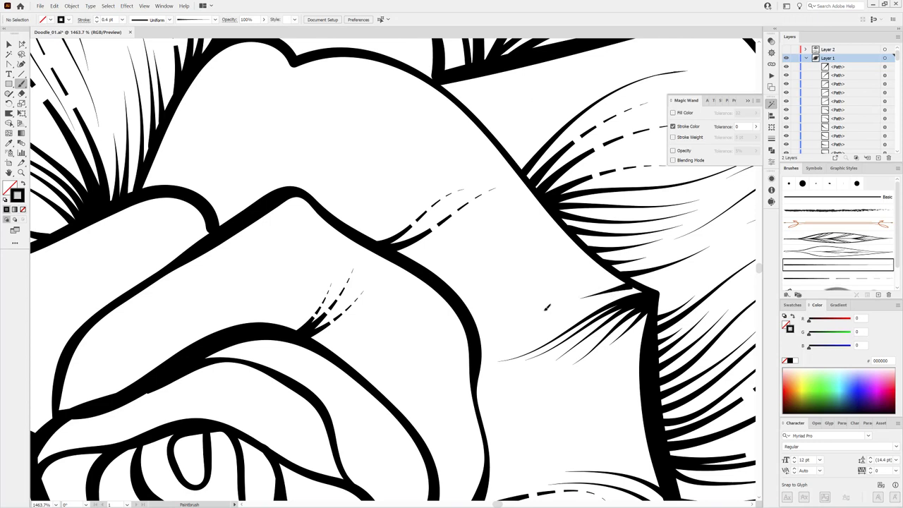
left_click_drag(487, 223, 397, 252)
left_click_drag(469, 169, 374, 244)
left_click_drag(512, 164, 450, 187)
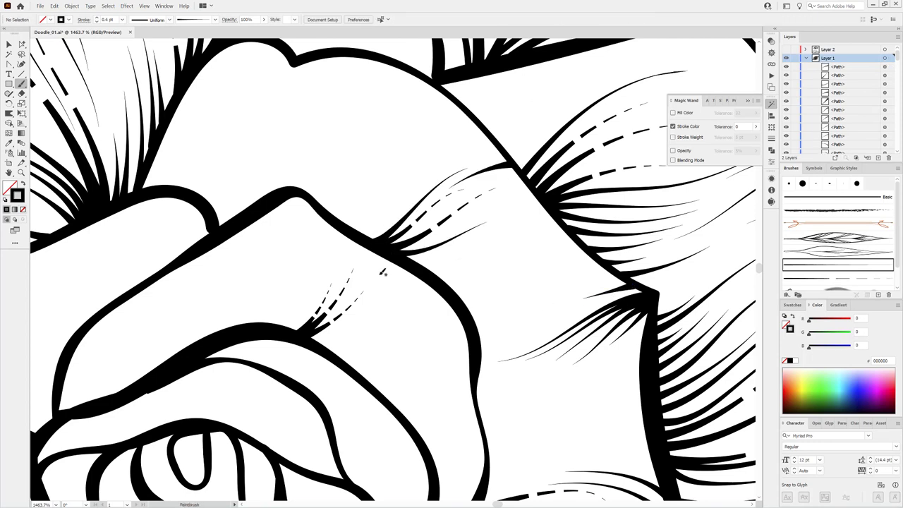
left_click_drag(533, 231, 408, 270)
mouse_move(412, 191)
left_mouse_down()
mouse_move(357, 240)
mouse_move(343, 228)
left_mouse_up()
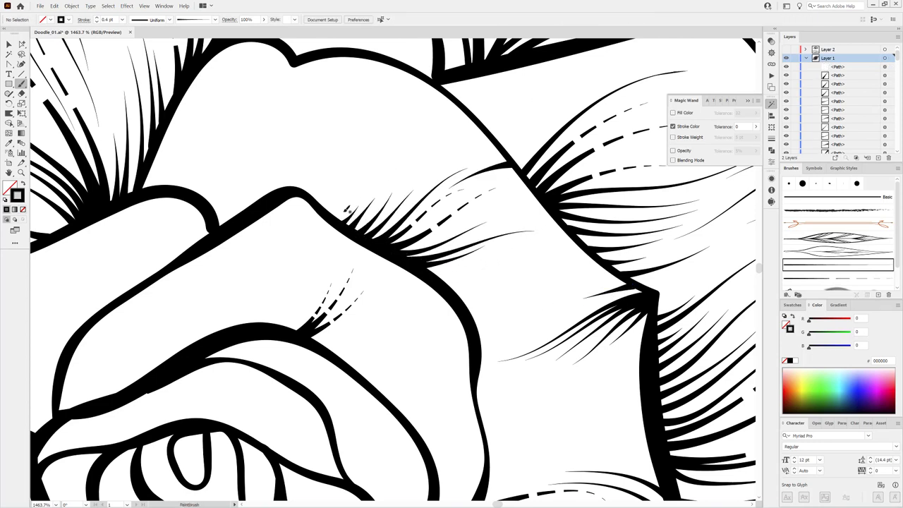
left_click_drag(351, 128, 413, 184)
Step: Paint tapered hair strokes across the upper-left inner petal
left_click_drag(363, 122, 289, 248)
left_click_drag(288, 283, 392, 130)
mouse_move(296, 281)
left_mouse_down()
mouse_move(358, 169)
mouse_move(310, 272)
mouse_move(353, 207)
left_mouse_up()
mouse_move(359, 211)
left_mouse_down()
mouse_move(331, 256)
mouse_move(343, 256)
left_mouse_up()
left_click_drag(277, 255, 315, 166)
left_click_drag(367, 109, 315, 161)
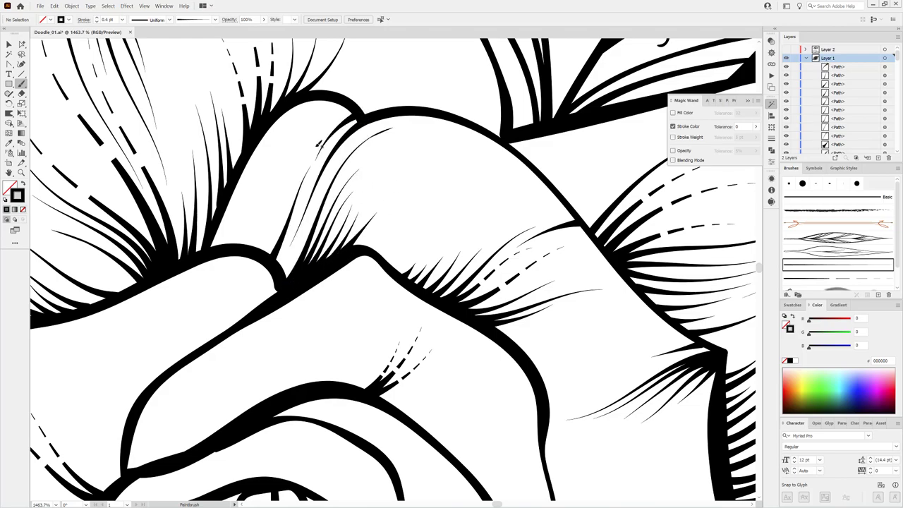
scroll(529, 295, "down", 2)
scroll(528, 293, "down", 5)
scroll(508, 210, "up", 5)
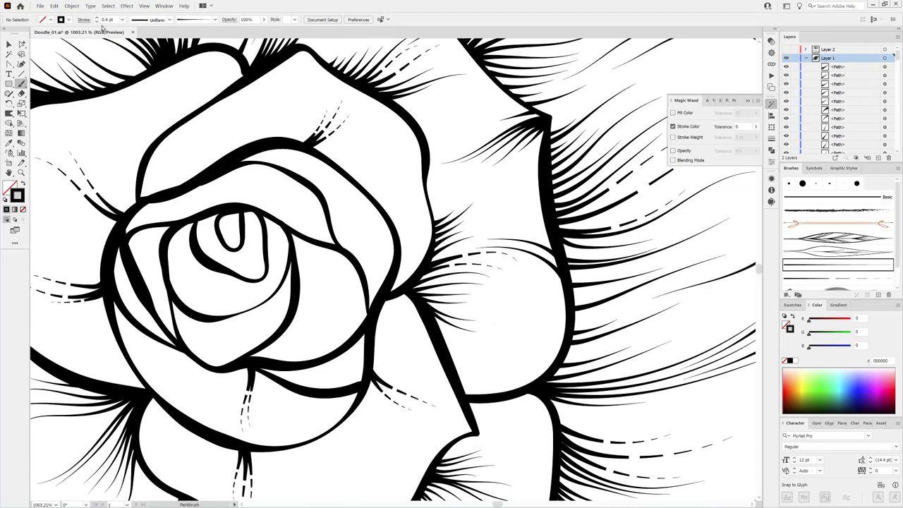
Step: Hatch the upper petal with hair strokes rising from its top-left edge
left_click_drag(353, 124, 313, 154)
mouse_move(314, 84)
left_mouse_down()
mouse_move(296, 144)
mouse_move(296, 47)
left_mouse_up()
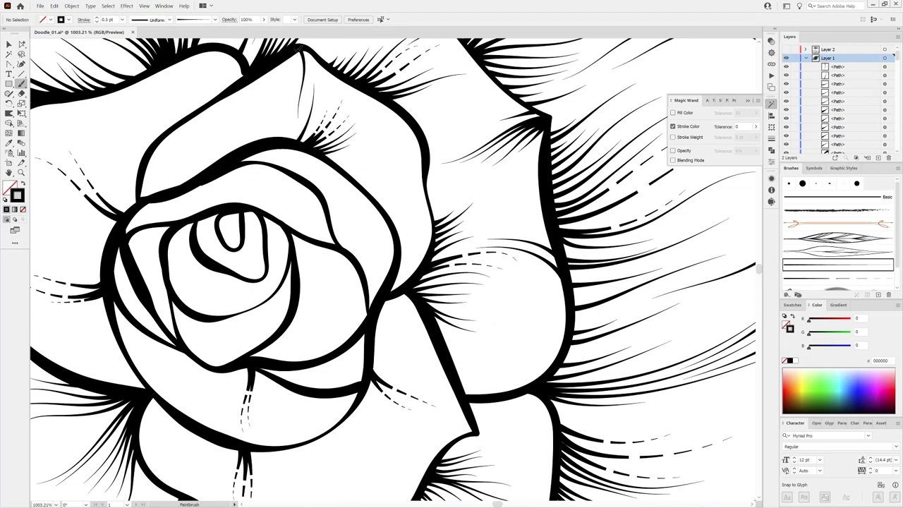
left_click_drag(300, 106, 289, 46)
left_click_drag(286, 139, 290, 111)
mouse_move(276, 138)
left_mouse_down()
mouse_move(271, 90)
mouse_move(265, 107)
left_mouse_up()
left_click_drag(260, 148, 253, 105)
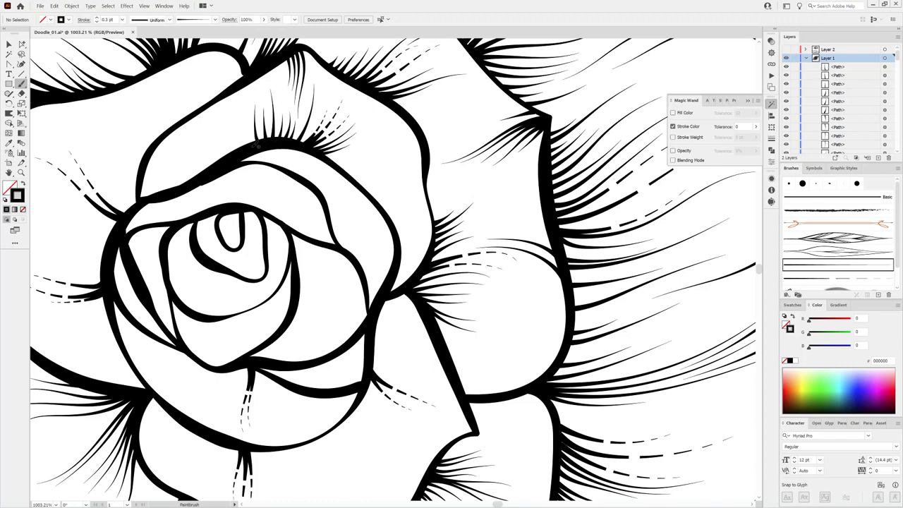
Step: Shade the upper petal's right edge with hair strokes
left_click_drag(424, 133, 410, 214)
left_click_drag(427, 150, 410, 225)
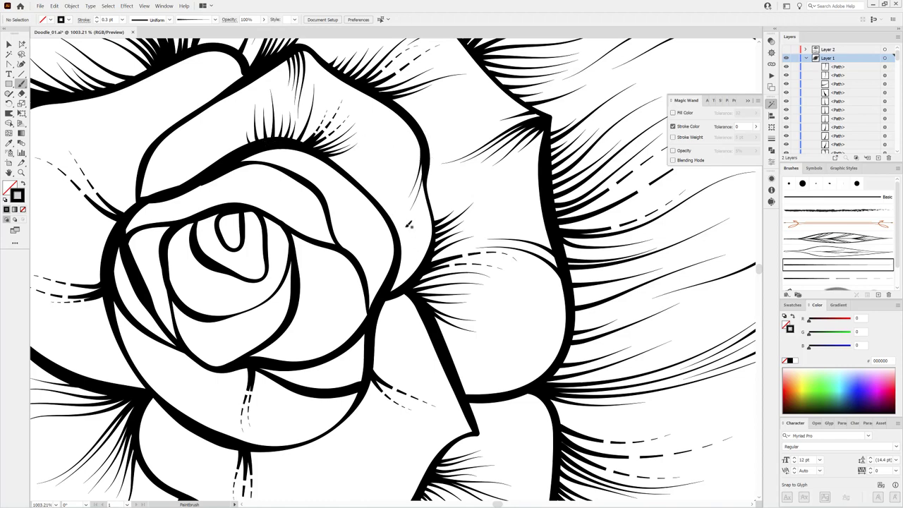
mouse_move(417, 185)
left_mouse_down()
mouse_move(408, 233)
mouse_move(399, 233)
left_mouse_up()
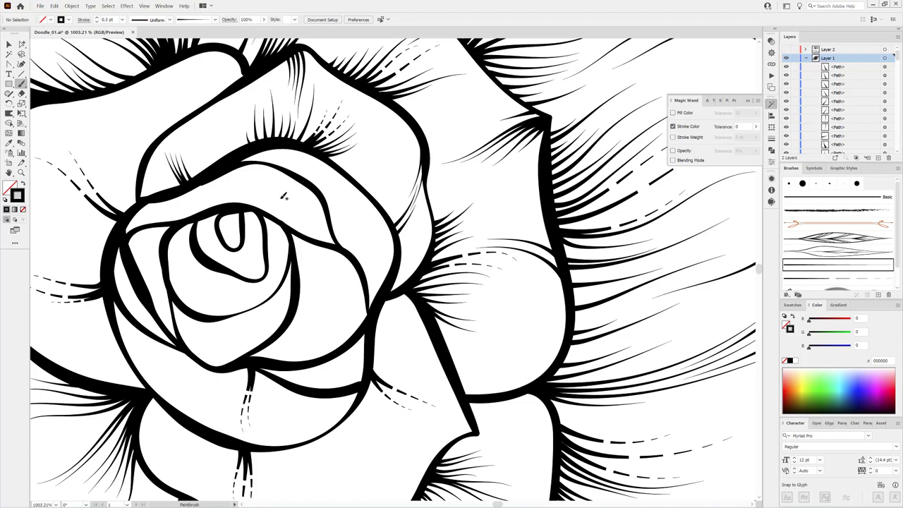
scroll(185, 166, "down", 10)
scroll(405, 158, "up", 5)
scroll(405, 159, "up", 5)
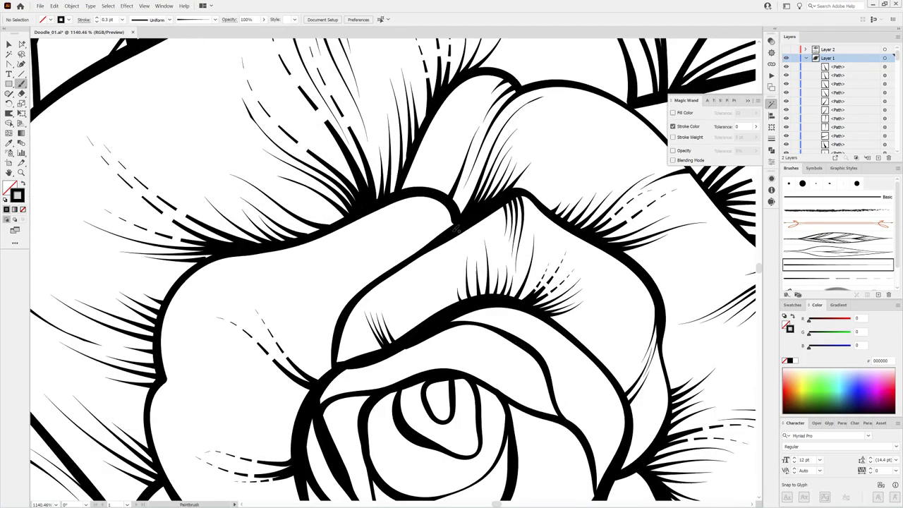
Step: Paint hair strokes rising from the petal's lower edge into its middle
left_click_drag(428, 243, 407, 222)
left_click_drag(427, 246, 413, 229)
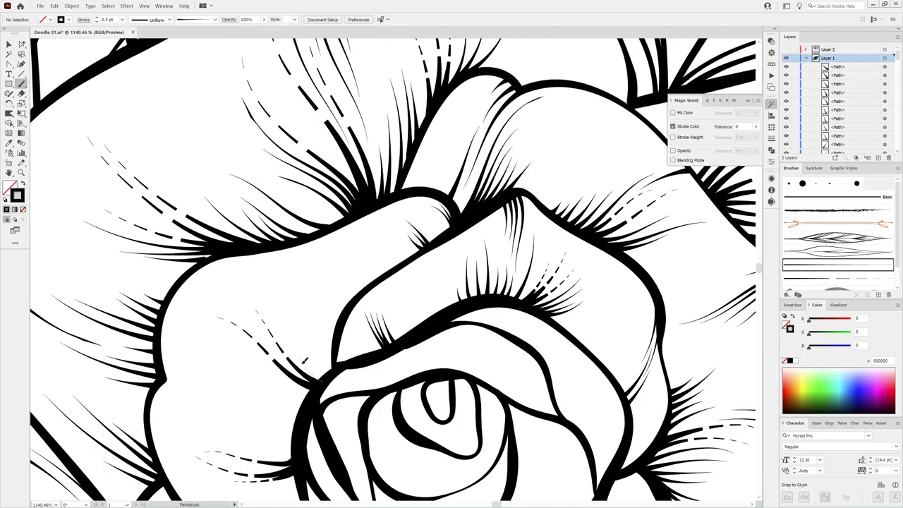
mouse_move(319, 378)
left_mouse_down()
mouse_move(256, 287)
mouse_move(275, 279)
left_mouse_up()
mouse_move(323, 374)
left_mouse_down()
mouse_move(308, 302)
mouse_move(315, 255)
mouse_move(331, 255)
left_mouse_up()
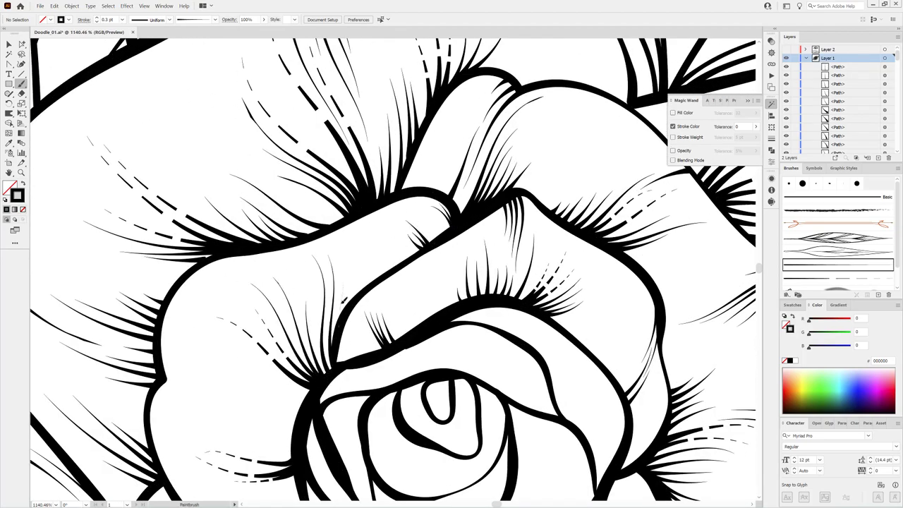
left_click_drag(349, 320, 337, 262)
left_click_drag(359, 306, 347, 264)
mouse_move(376, 290)
left_mouse_down()
mouse_move(361, 270)
mouse_move(365, 248)
left_mouse_up()
Step: Hatch across the petal and along its lower and bottom edges
scroll(388, 308, "down", 3)
scroll(388, 307, "left", 3)
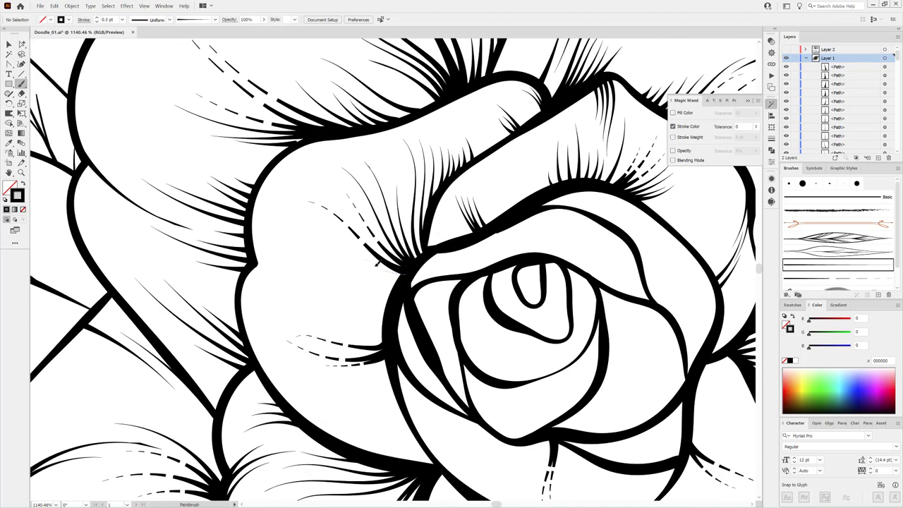
left_click_drag(402, 276, 308, 227)
mouse_move(399, 282)
left_mouse_down()
mouse_move(335, 254)
mouse_move(354, 279)
left_mouse_up()
mouse_move(383, 336)
left_mouse_down()
mouse_move(295, 310)
mouse_move(351, 307)
left_mouse_up()
left_click_drag(404, 297, 357, 291)
mouse_move(395, 357)
left_mouse_down()
mouse_move(319, 374)
mouse_move(361, 389)
left_mouse_up()
left_click_drag(403, 376, 370, 401)
Step: Shade the petal near its left notch with hair strokes
left_click_drag(257, 268, 339, 303)
mouse_move(251, 248)
left_mouse_down()
mouse_move(318, 283)
mouse_move(288, 267)
left_mouse_up()
scroll(490, 197, "down", 5)
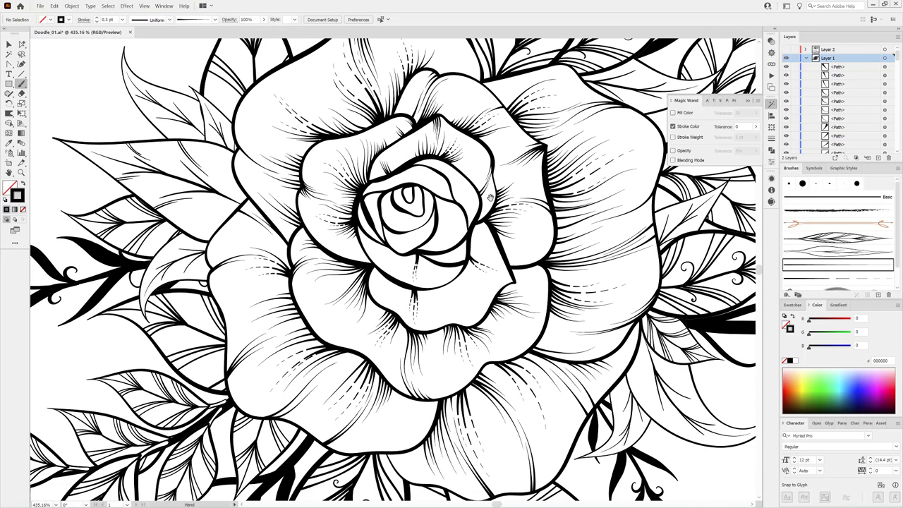
scroll(473, 282, "up", 5)
Step: Hatch the lower petal, its crease and its right edge with hair strokes
mouse_move(460, 271)
left_mouse_down()
mouse_move(450, 340)
mouse_move(423, 294)
left_mouse_up()
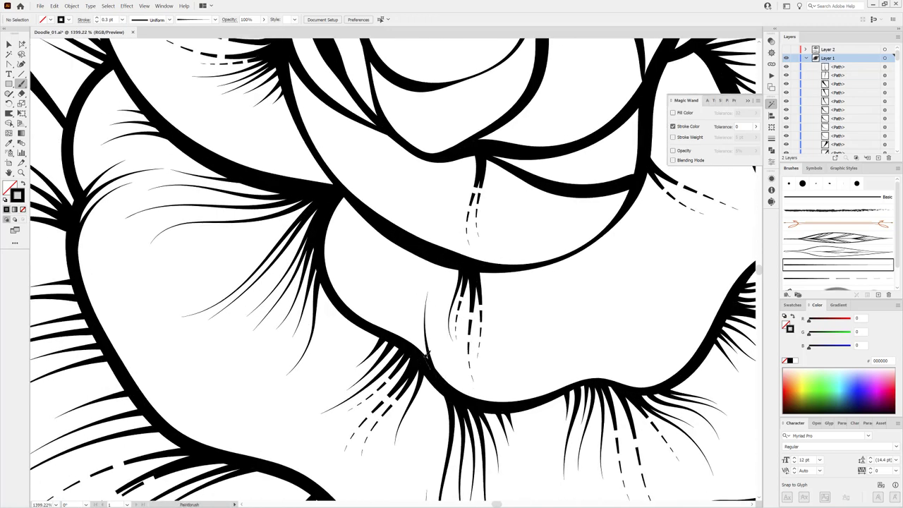
left_click_drag(430, 370, 413, 313)
left_click_drag(416, 349, 406, 322)
left_click_drag(450, 380, 432, 331)
left_click_drag(458, 270, 444, 295)
left_click_drag(483, 271, 494, 364)
mouse_move(488, 272)
left_mouse_down()
mouse_move(511, 345)
mouse_move(525, 346)
mouse_move(538, 314)
left_mouse_up()
left_click_drag(519, 270, 556, 350)
Step: Paint hair strokes and a long curved stroke along the right-hand petal's edge
left_click_drag(699, 238, 617, 264)
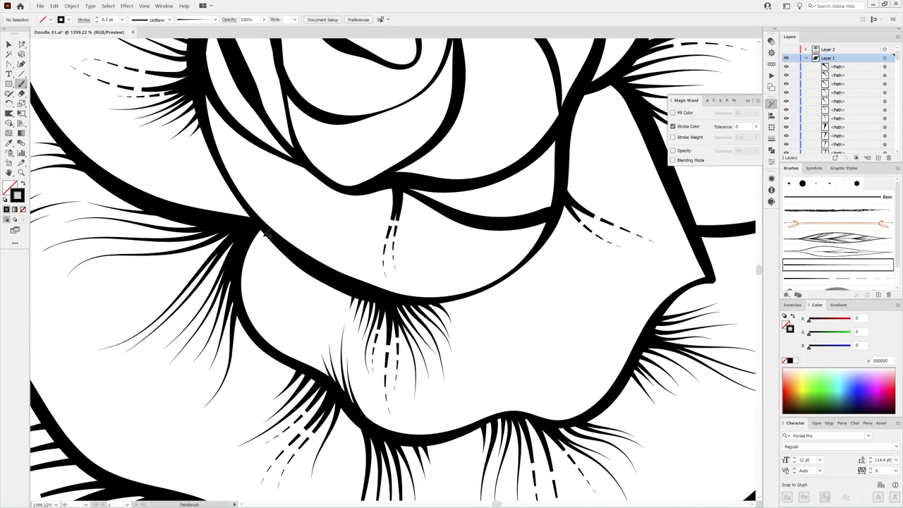
left_click_drag(565, 207, 620, 269)
mouse_move(562, 214)
left_mouse_down()
mouse_move(589, 259)
mouse_move(596, 295)
left_mouse_up()
left_click_drag(550, 234, 592, 316)
mouse_move(534, 248)
left_mouse_down()
mouse_move(560, 287)
mouse_move(552, 289)
left_mouse_up()
left_click_drag(524, 257, 560, 305)
Step: Add curves converging on the right petal's tip and hatch its upper edge
left_click_drag(569, 185, 708, 271)
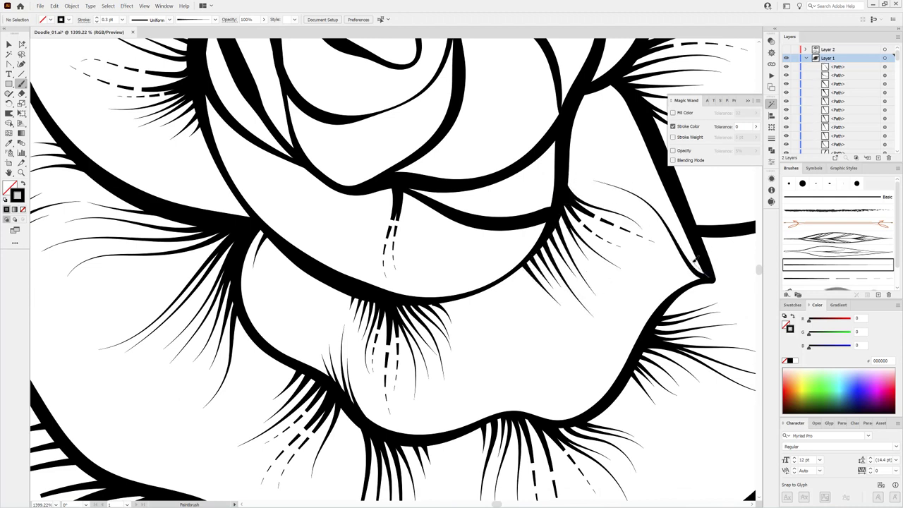
left_click_drag(643, 184, 709, 276)
left_click_drag(664, 247, 710, 279)
left_click_drag(563, 171, 620, 202)
mouse_move(567, 157)
left_mouse_down()
mouse_move(608, 193)
mouse_move(622, 185)
left_mouse_up()
mouse_move(570, 143)
left_mouse_down()
mouse_move(600, 165)
mouse_move(601, 155)
left_mouse_up()
left_click_drag(574, 105, 596, 137)
left_click_drag(584, 89, 595, 108)
key("ctrl+0")
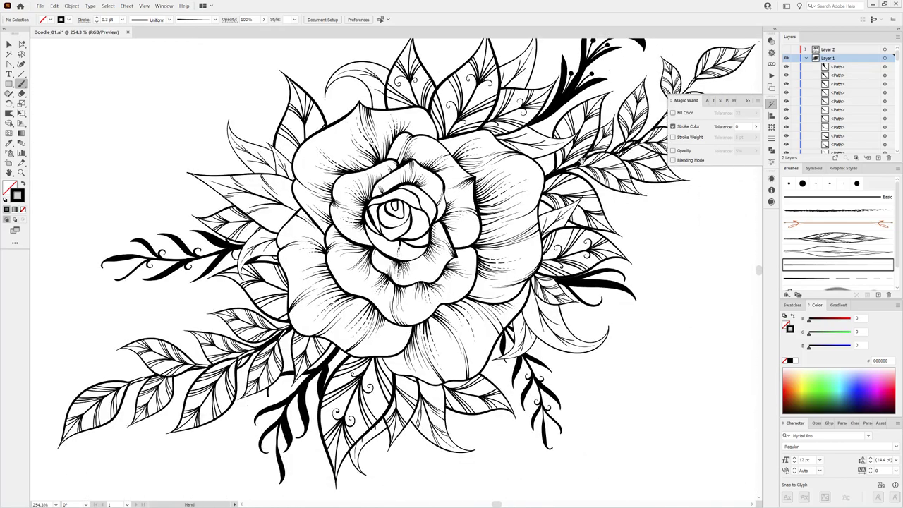
Step: Paint fine hair strokes along the inner petals' lower edges, fanning up the petal edge
scroll(424, 204, "up", 3)
scroll(423, 205, "up", 4)
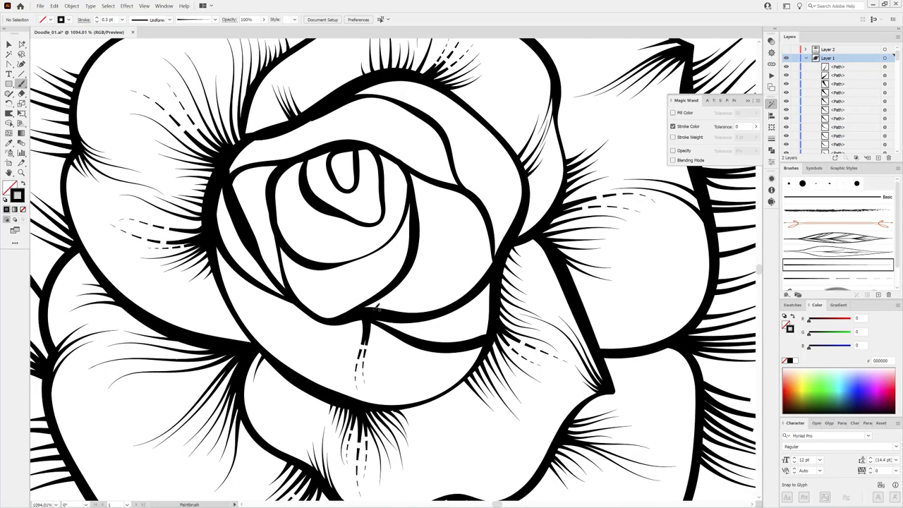
mouse_move(374, 317)
left_mouse_down()
mouse_move(384, 362)
mouse_move(347, 365)
left_mouse_up()
left_click_drag(347, 322, 319, 352)
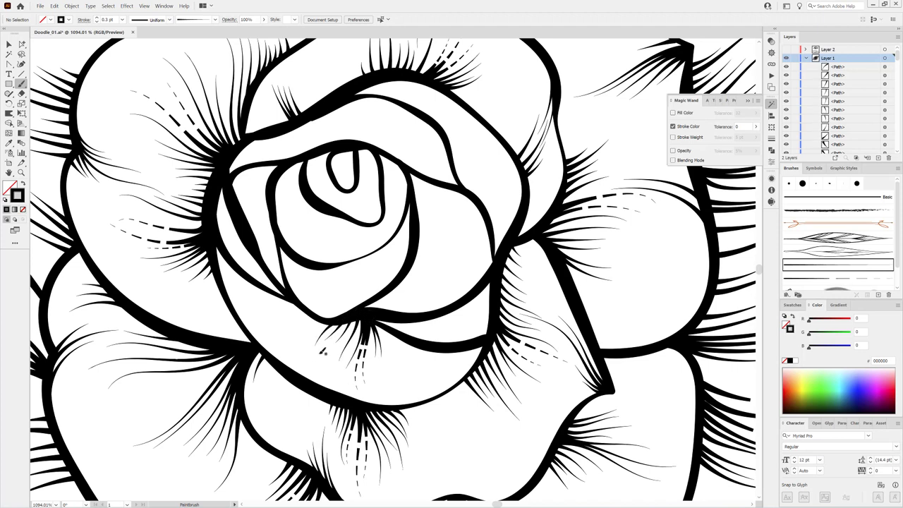
left_click_drag(292, 303, 276, 331)
left_click_drag(352, 346, 338, 390)
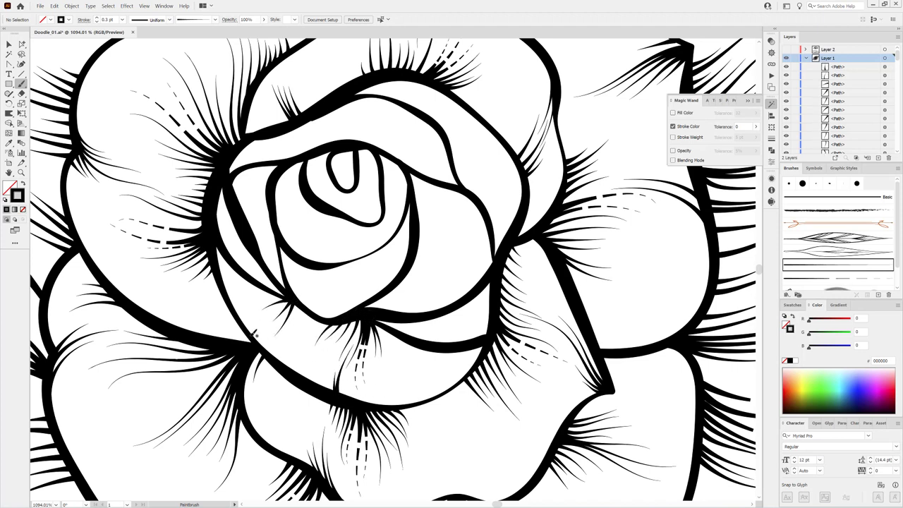
left_click_drag(263, 299, 235, 305)
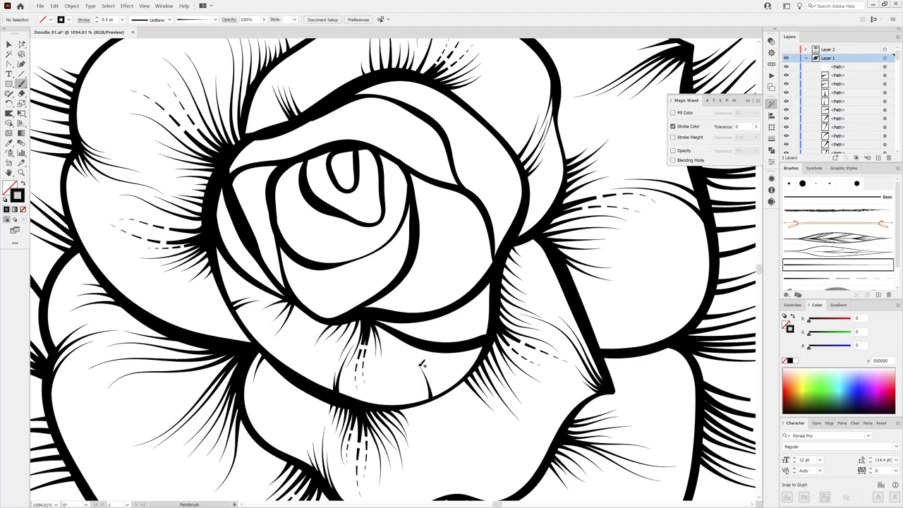
left_click_drag(429, 396, 428, 371)
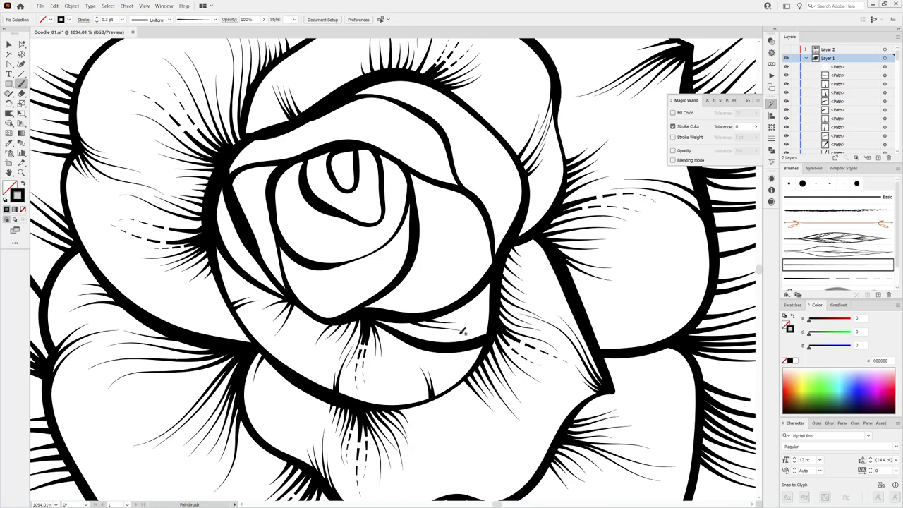
left_click_drag(400, 335, 450, 315)
mouse_move(497, 259)
left_mouse_down()
mouse_move(452, 236)
mouse_move(460, 218)
mouse_move(450, 255)
left_mouse_up()
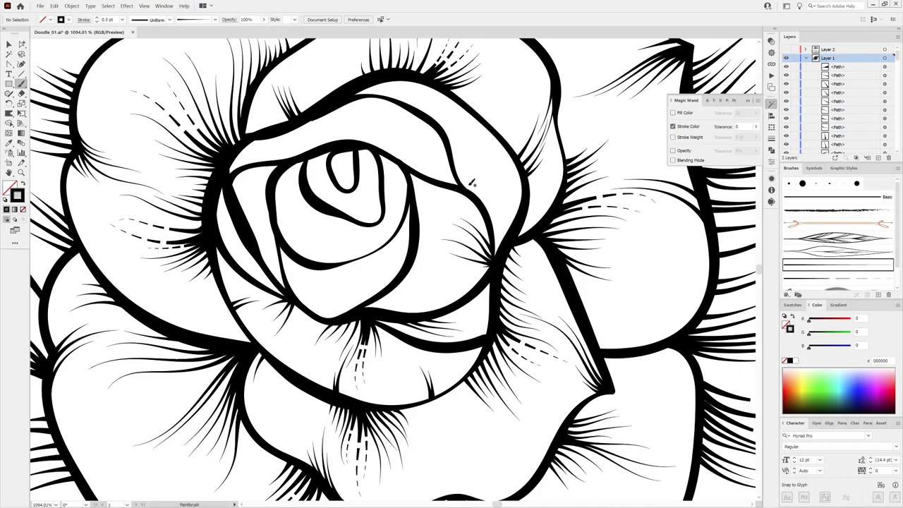
mouse_move(467, 185)
left_mouse_down()
mouse_move(464, 153)
mouse_move(484, 164)
mouse_move(450, 124)
left_mouse_up()
Step: Add hair strokes at the upper inner petal edge and fan fine strokes rightward from it
key("ctrl+0")
scroll(459, 212, "up", 10)
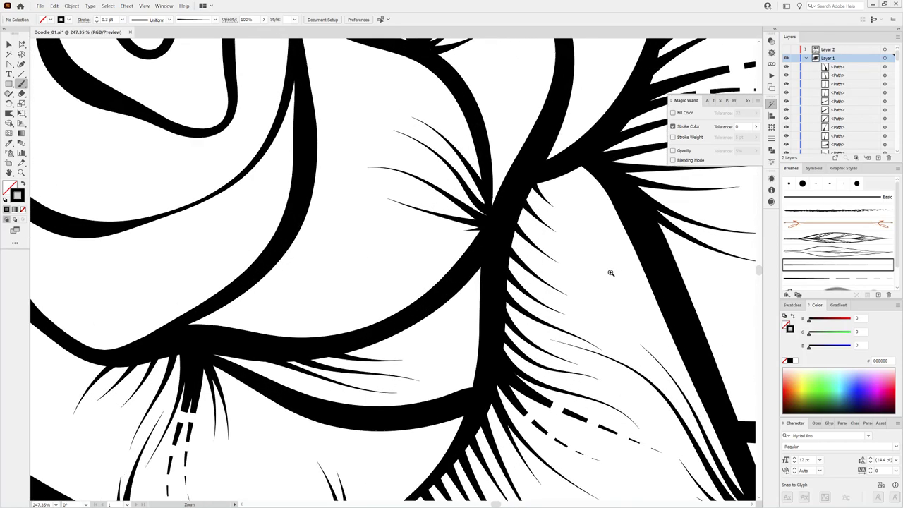
scroll(609, 272, "up", 3)
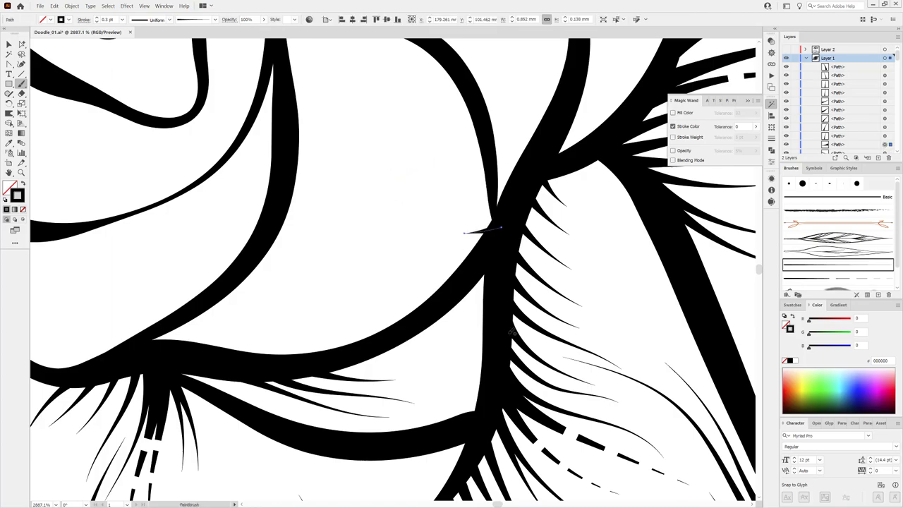
scroll(491, 295, "down", 8)
scroll(471, 201, "up", 2)
scroll(471, 201, "up", 5)
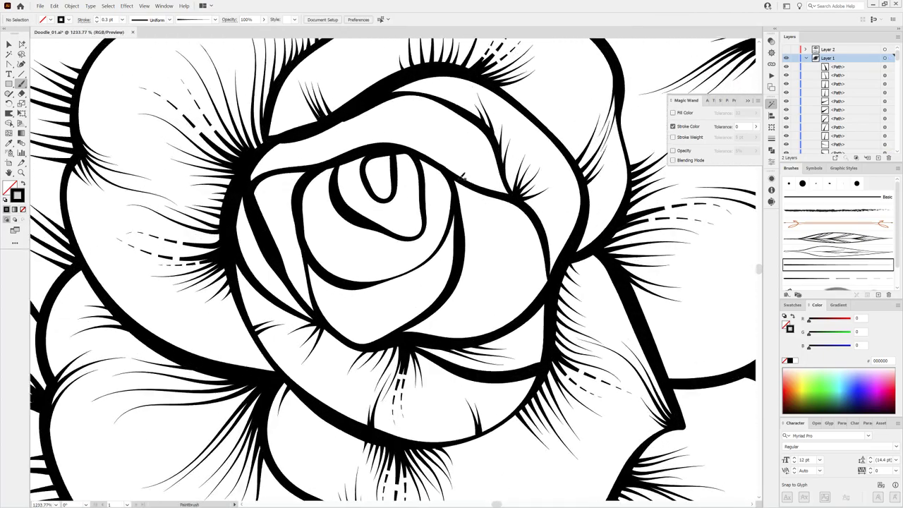
mouse_move(469, 183)
left_mouse_down()
mouse_move(464, 140)
mouse_move(423, 116)
left_mouse_up()
left_click_drag(426, 152, 417, 124)
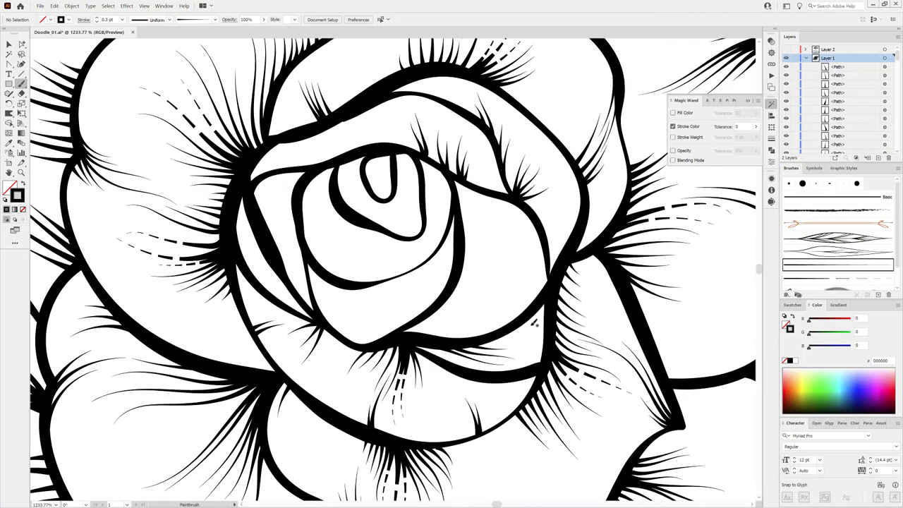
mouse_move(463, 248)
left_mouse_down()
mouse_move(516, 269)
mouse_move(504, 259)
left_mouse_up()
mouse_move(462, 233)
left_mouse_down()
mouse_move(501, 244)
mouse_move(514, 238)
left_mouse_up()
left_click_drag(461, 218, 491, 211)
Step: Shade beneath the inner petal's bottom and lower-left edges with short hatch strokes
left_click_drag(464, 257, 478, 302)
mouse_move(367, 343)
left_mouse_down()
mouse_move(376, 296)
mouse_move(394, 299)
left_mouse_up()
mouse_move(400, 332)
left_mouse_down()
mouse_move(405, 298)
mouse_move(417, 304)
left_mouse_up()
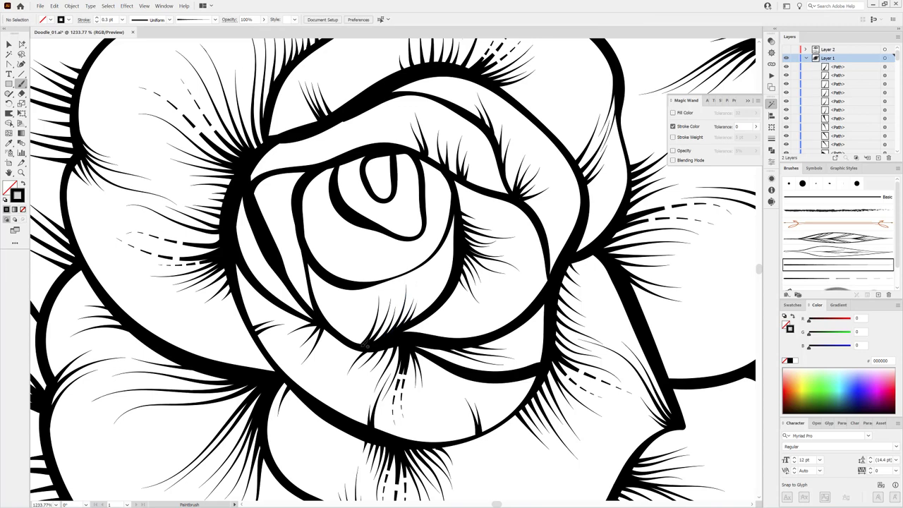
left_click_drag(353, 343, 344, 305)
left_click_drag(339, 339, 328, 304)
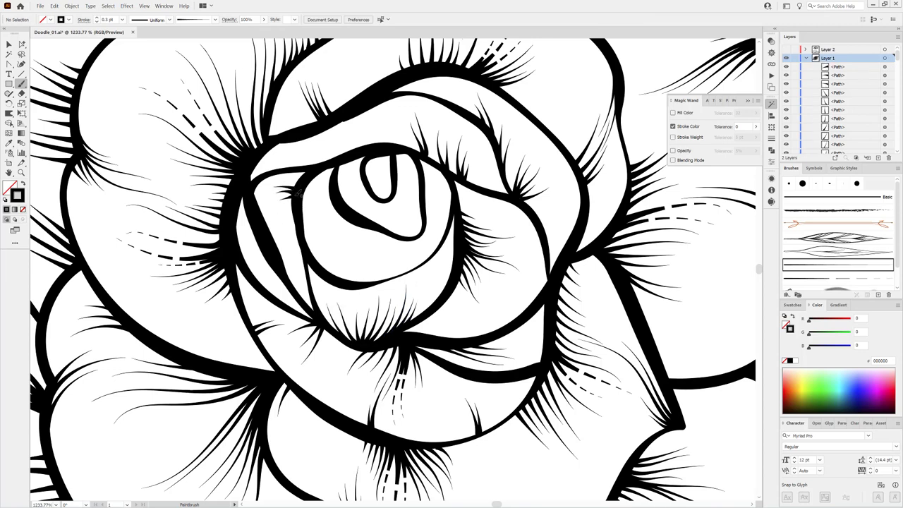
left_click_drag(266, 262, 268, 261)
mouse_move(331, 272)
left_mouse_down()
mouse_move(321, 233)
mouse_move(337, 247)
left_mouse_up()
left_click_drag(381, 280, 395, 247)
Step: Replace trial vertical strokes in the central bud with a small spiral curl
left_click_drag(379, 157, 383, 196)
left_click_drag(391, 153, 388, 198)
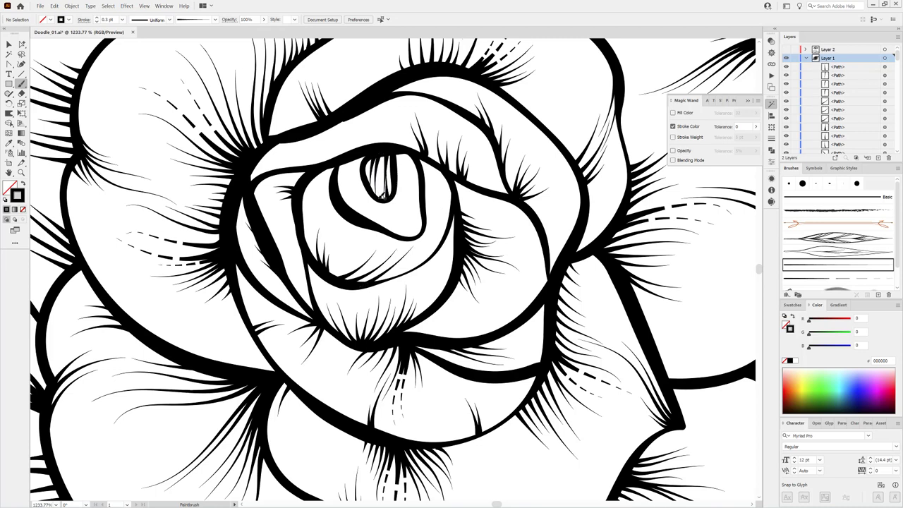
key("ctrl+z")
key("ctrl+z")
key("ctrl+z")
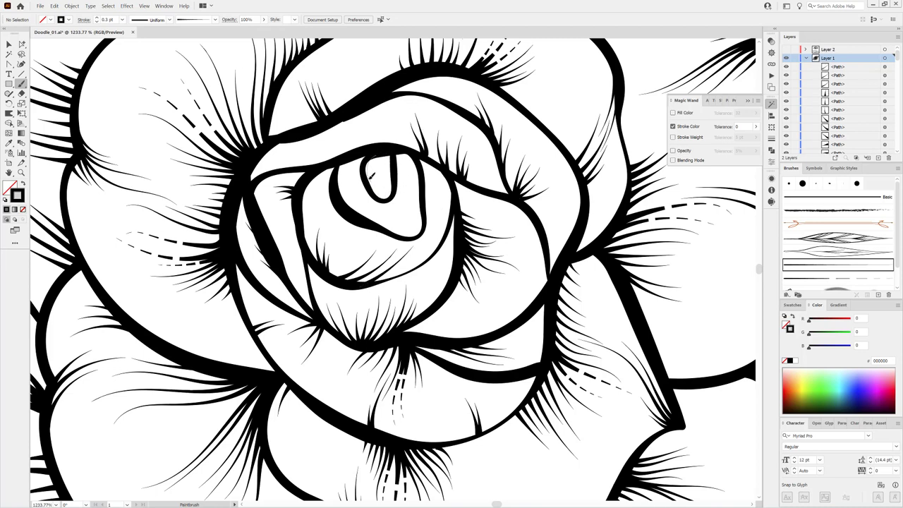
left_click_drag(368, 175, 387, 162)
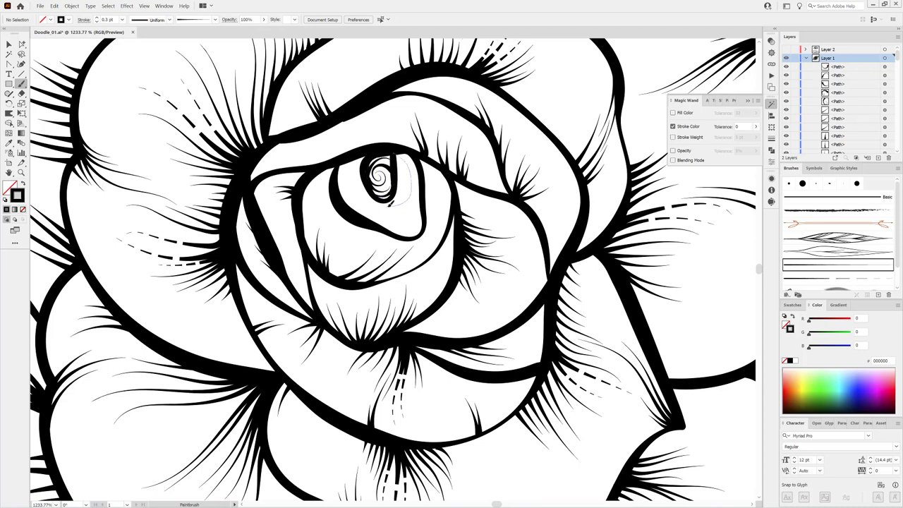
left_click_drag(388, 202, 379, 175)
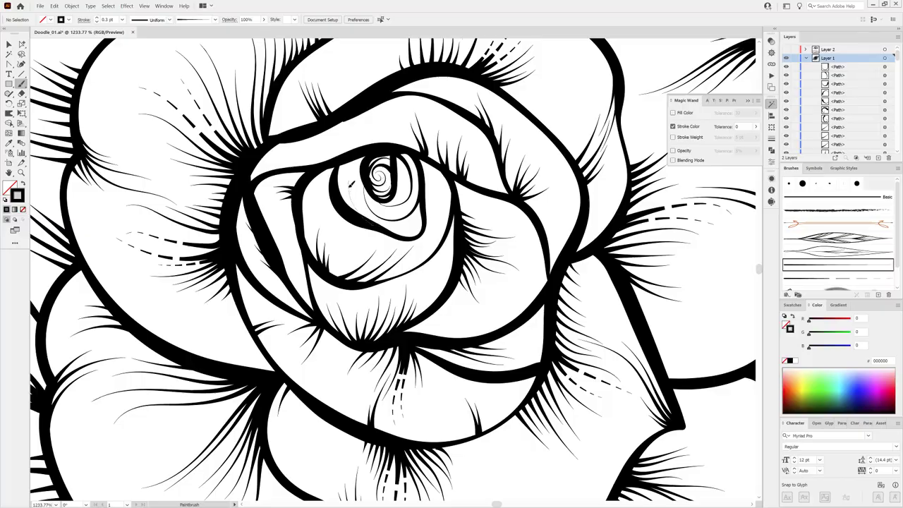
scroll(350, 182, "down", 4)
scroll(395, 212, "down", 4)
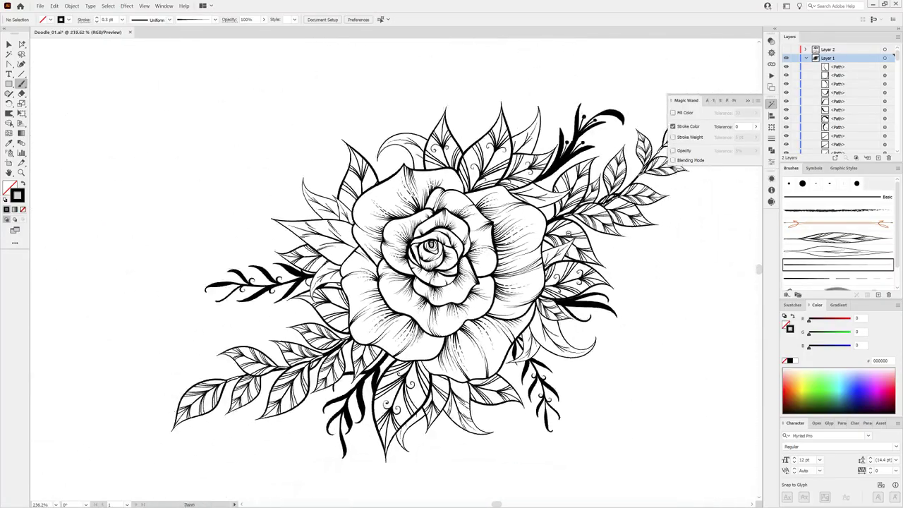